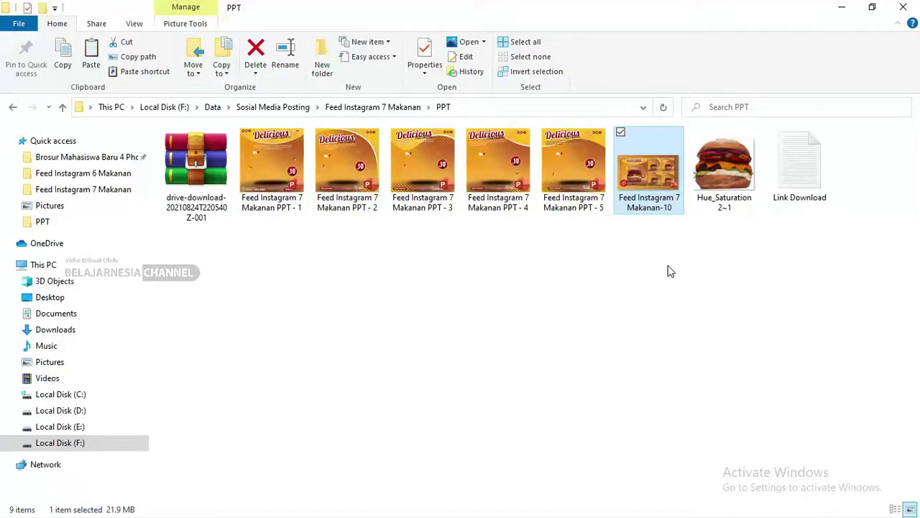
Step: Open the Link Download text file, review the pixabay source links, then close it
drag(581, 237, 268, 171)
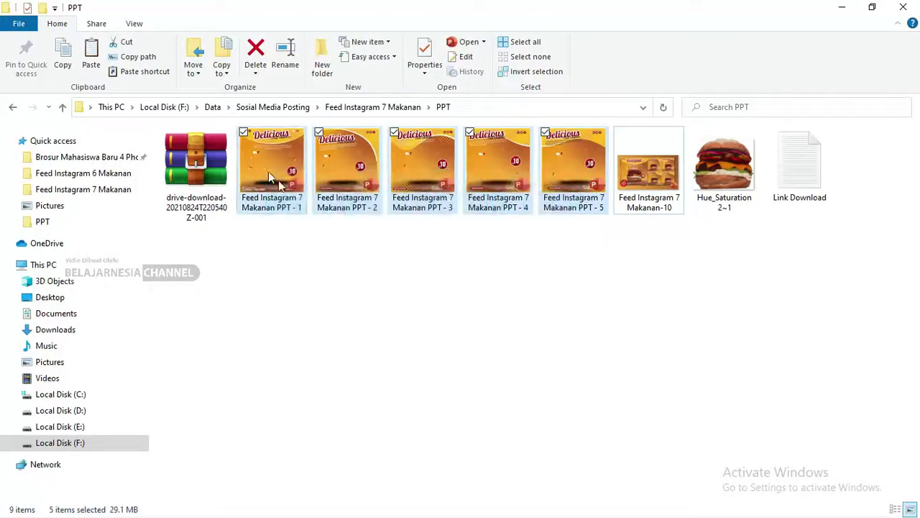
click(622, 290)
double_click(800, 152)
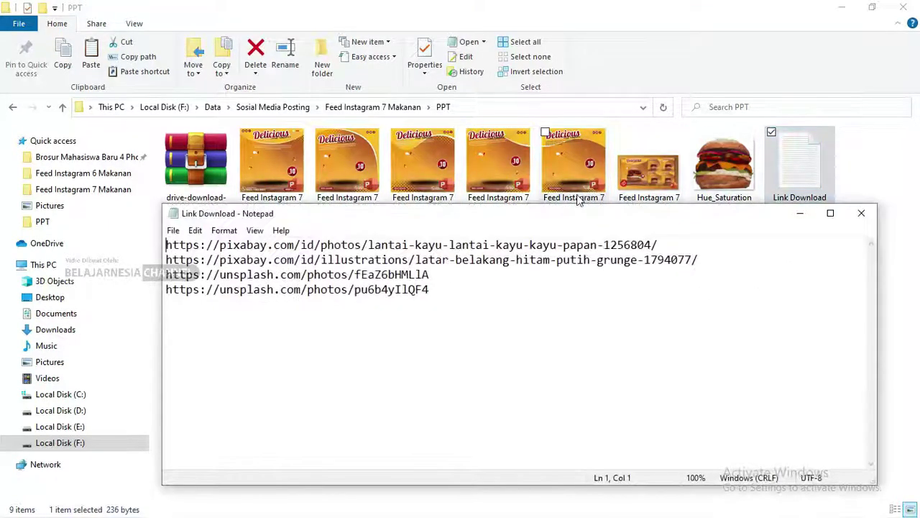
drag(578, 222, 532, 149)
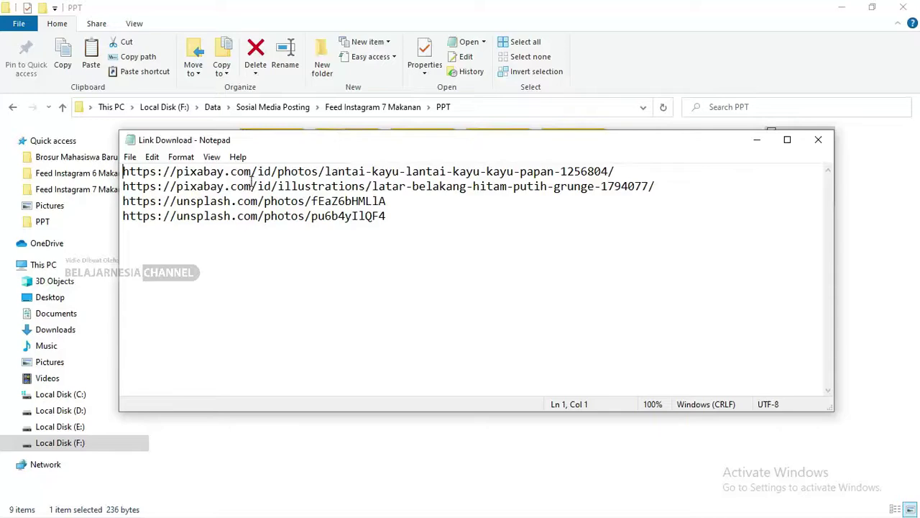
drag(250, 172, 172, 171)
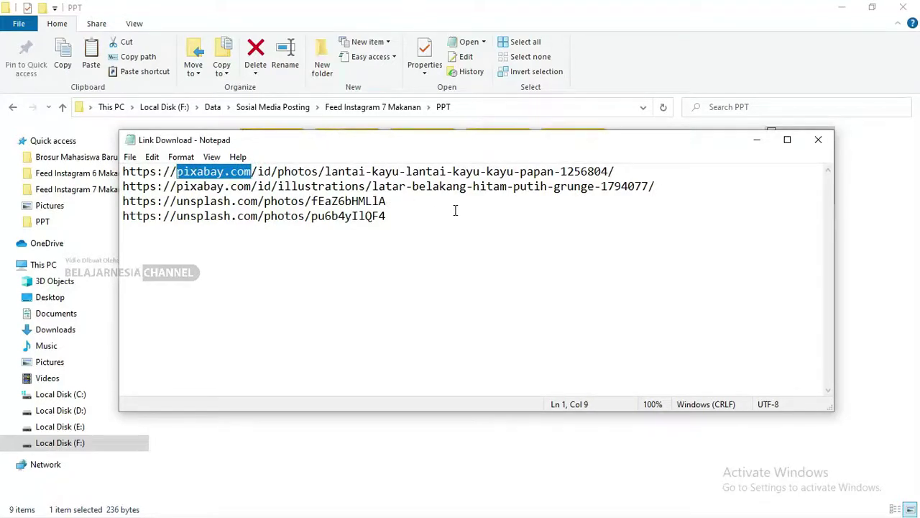
drag(475, 205, 72, 204)
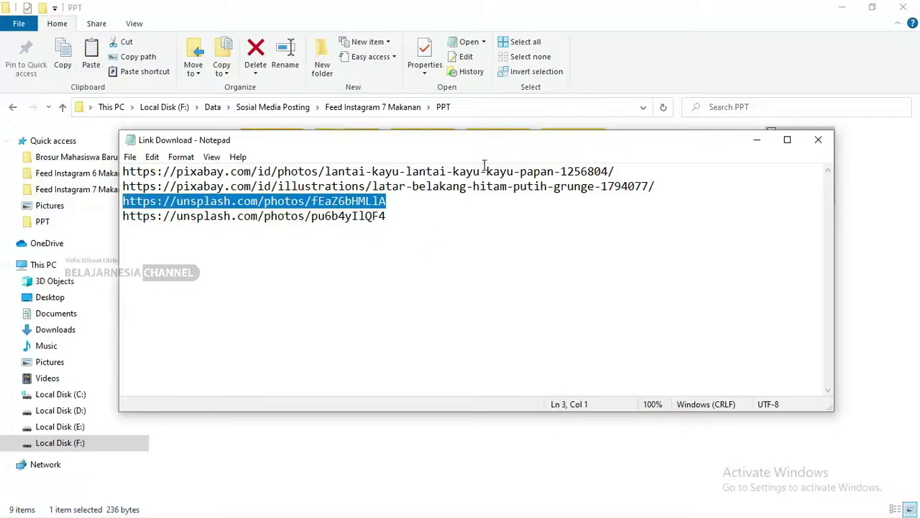
drag(483, 150, 496, 174)
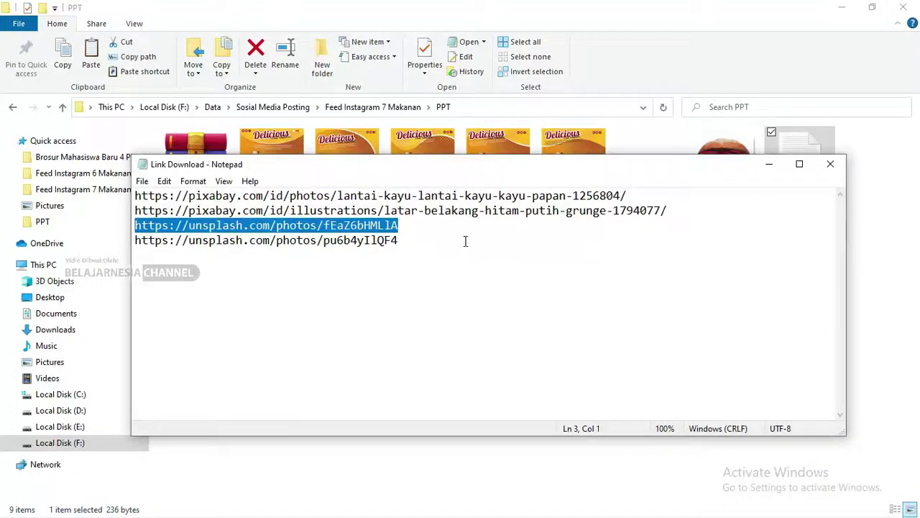
drag(557, 172, 494, 179)
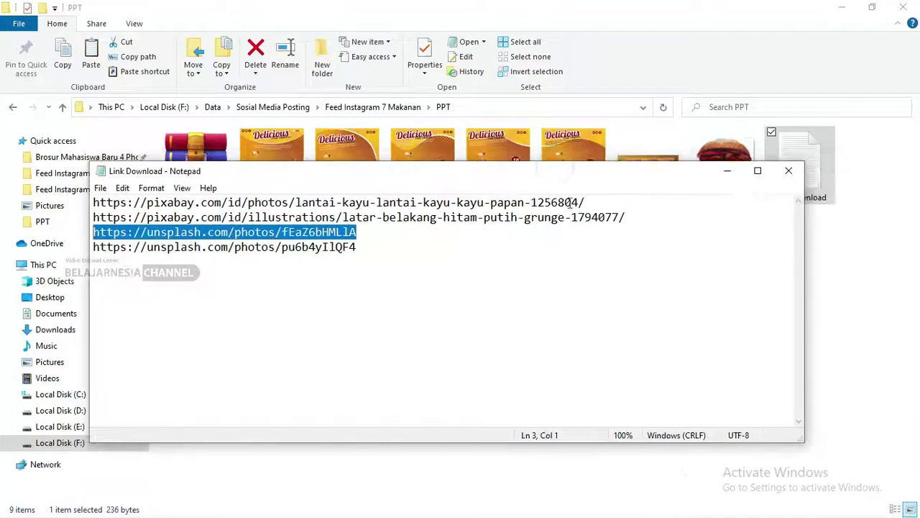
click(787, 170)
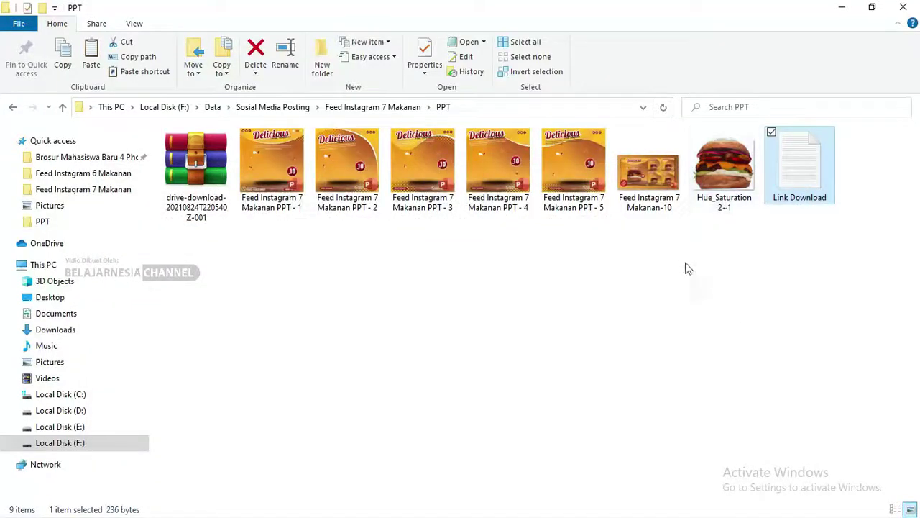
Step: Preview the Hue_Saturation 2~1 burger image and the Feed Instagram 7 Makanan-10 preview image
double_click(730, 165)
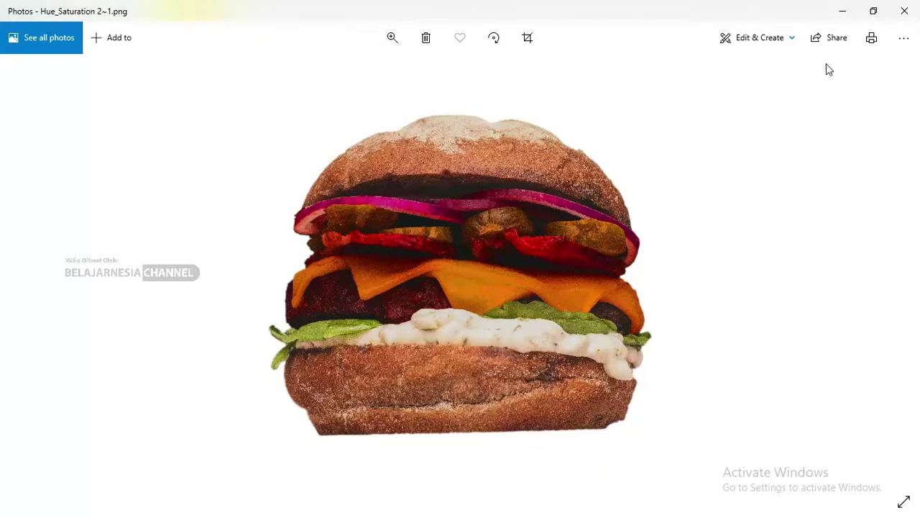
click(904, 11)
click(650, 180)
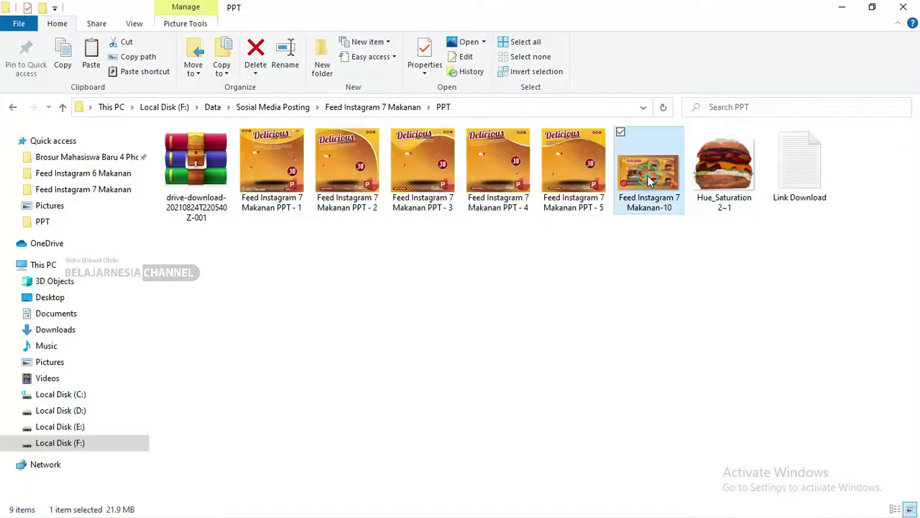
double_click(649, 179)
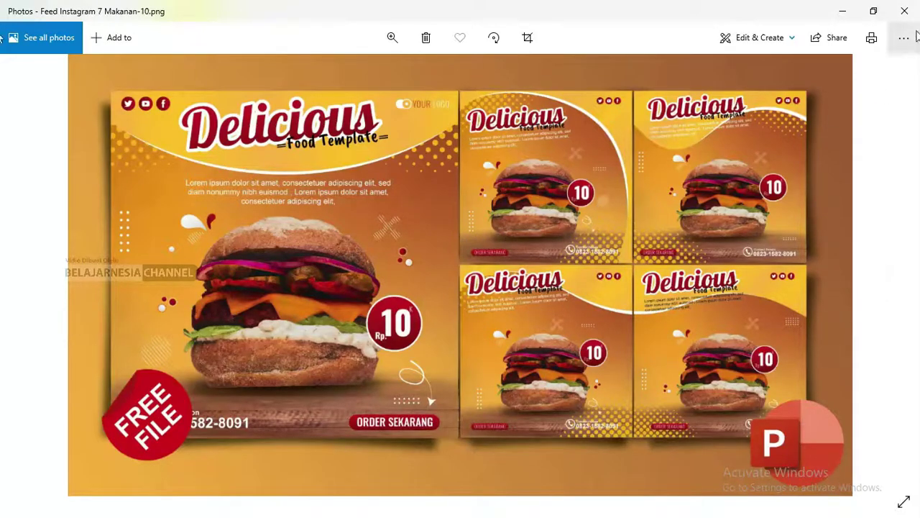
click(905, 11)
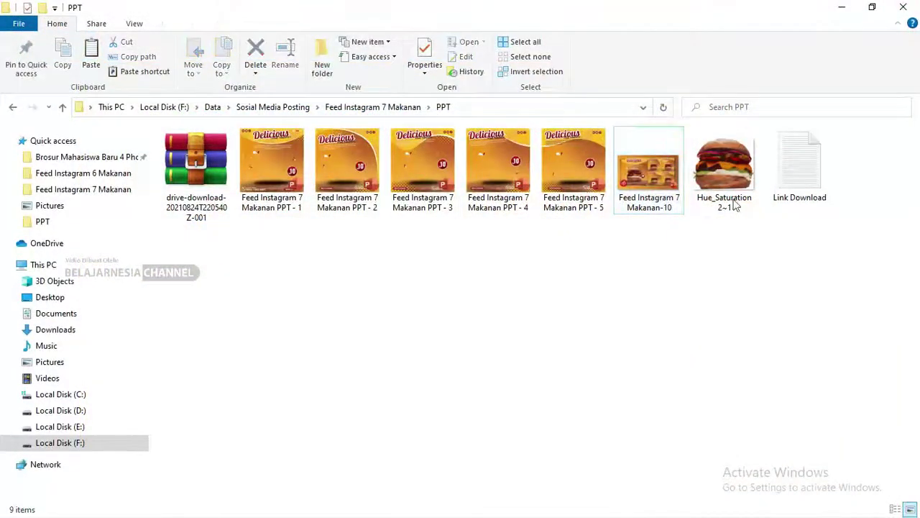
click(723, 180)
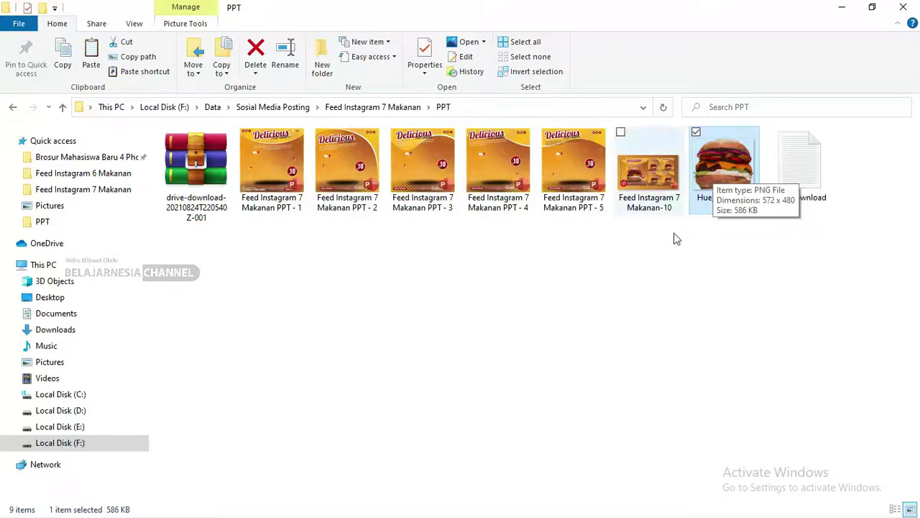
Step: Select the five PPT presentation files and bring up their context menu
click(709, 257)
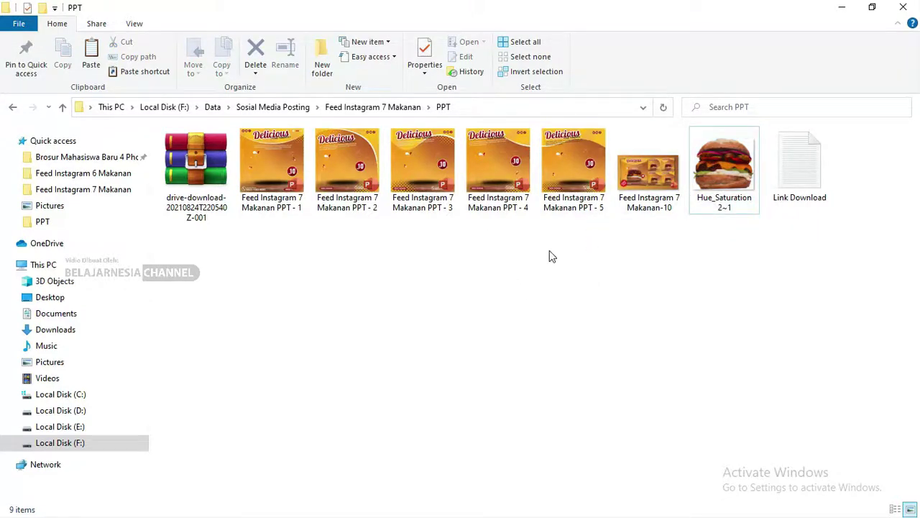
drag(602, 229, 260, 183)
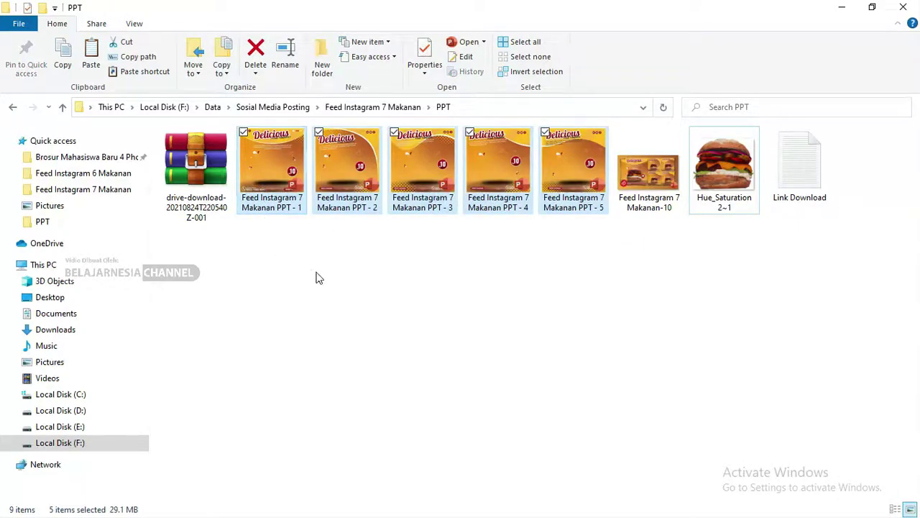
key(alt+Tab)
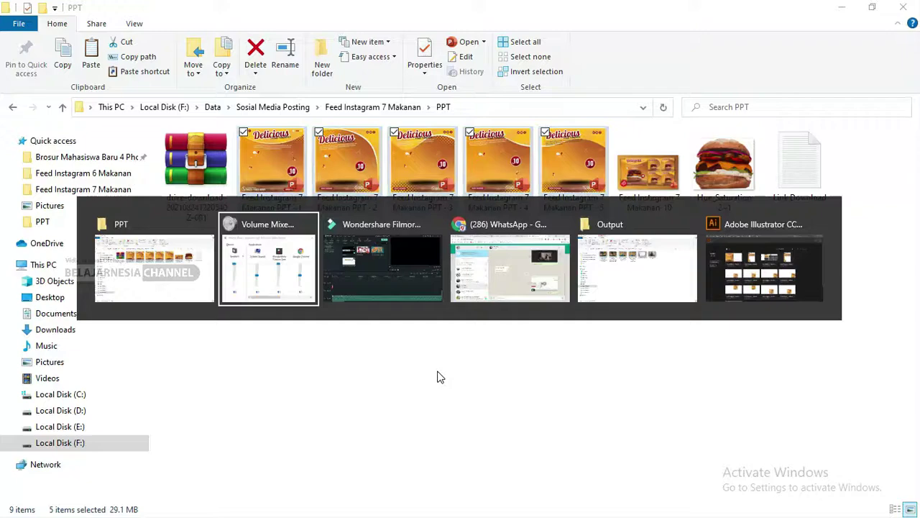
key(alt+Tab)
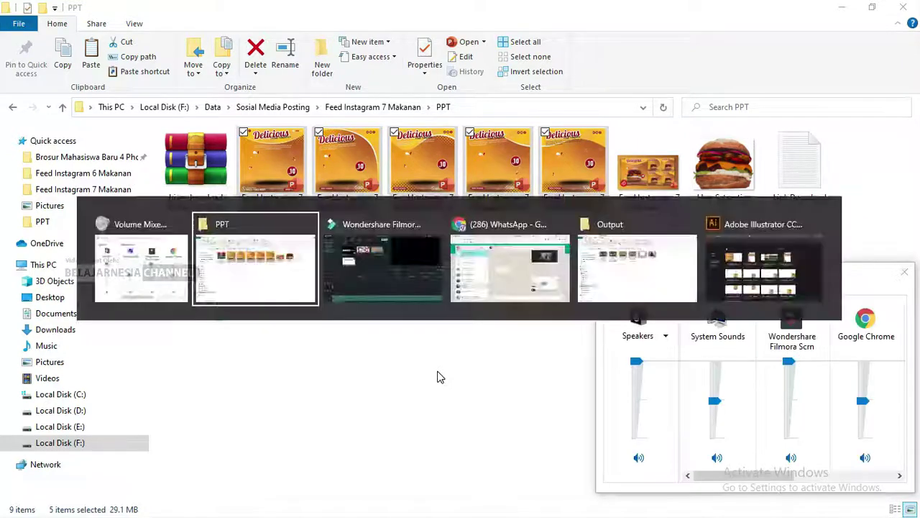
right_click(593, 167)
Step: Open the selected presentations and browse slides 2 and 3 of PPT - 4
click(604, 167)
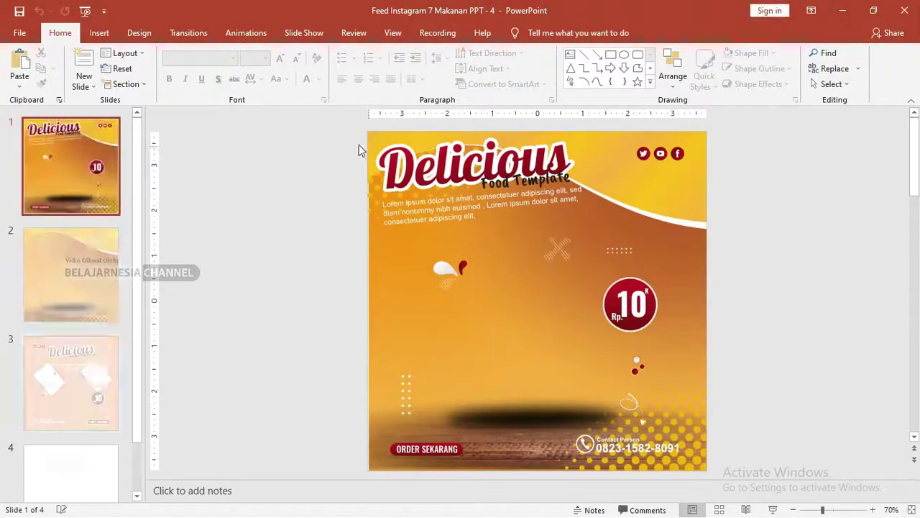
click(91, 291)
click(86, 362)
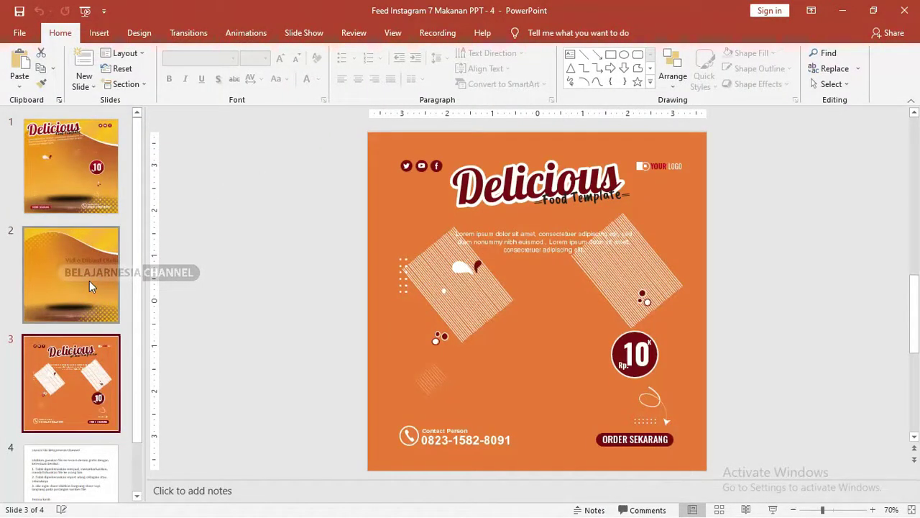
click(89, 286)
click(89, 417)
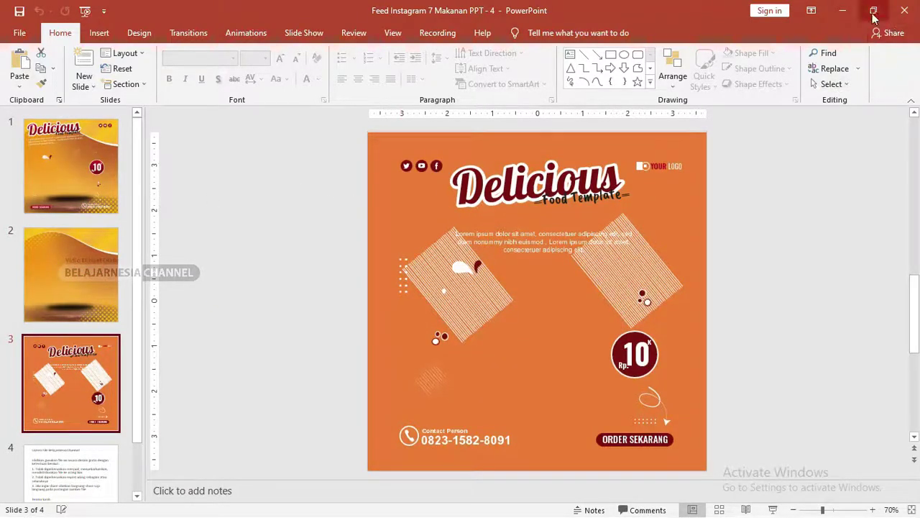
Step: Minimize PPT - 4 and test-nudge PPT - 3's slide 1 background, undoing it
click(842, 11)
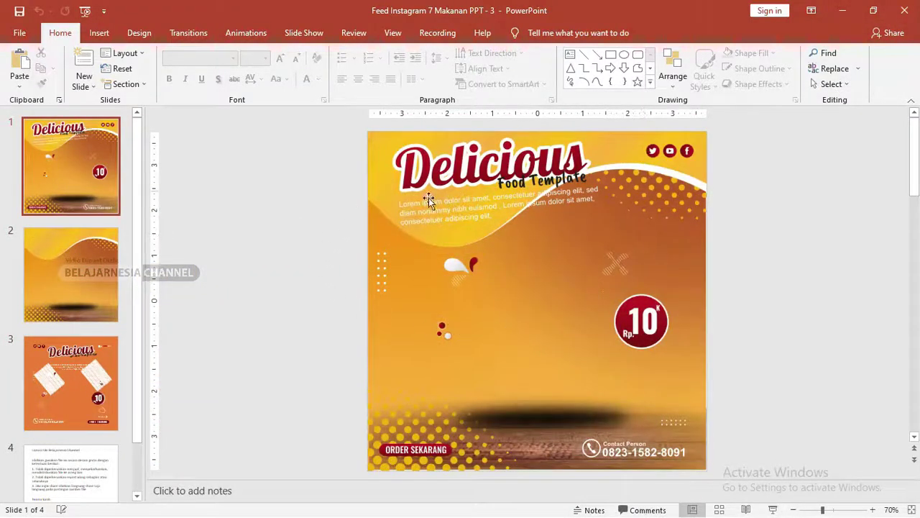
click(107, 170)
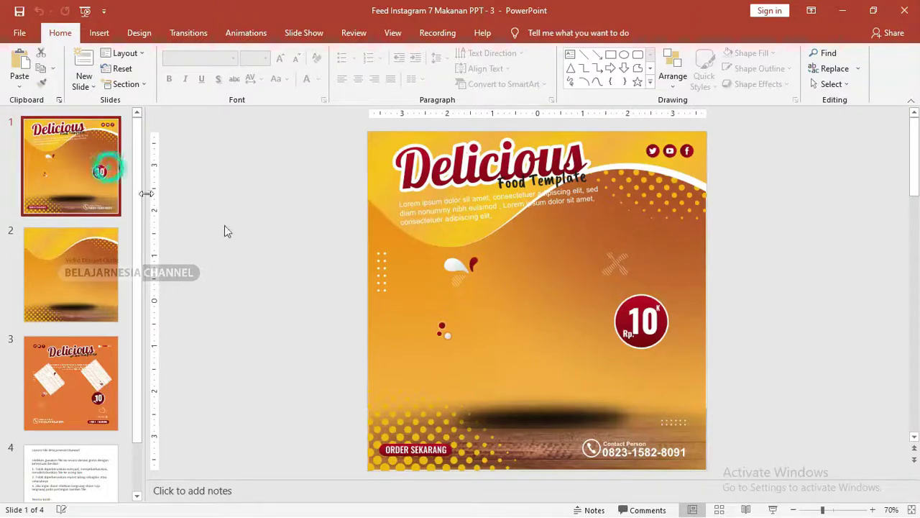
click(530, 231)
key(Left)
key(Left)
key(Left)
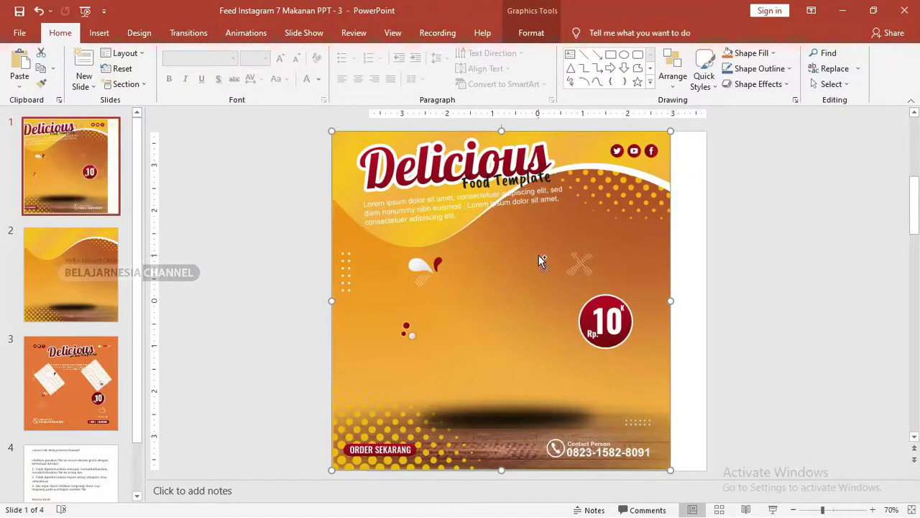
key(ctrl+z)
Step: Test-nudge slide 2's background with undo, then go to slide 4's licence text
click(83, 260)
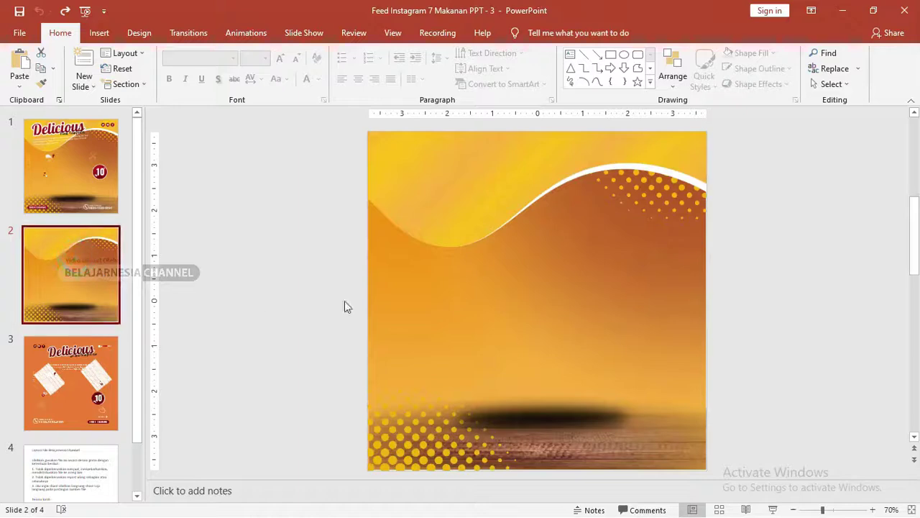
click(487, 266)
key(Left)
key(Left)
key(Left)
key(ctrl+z)
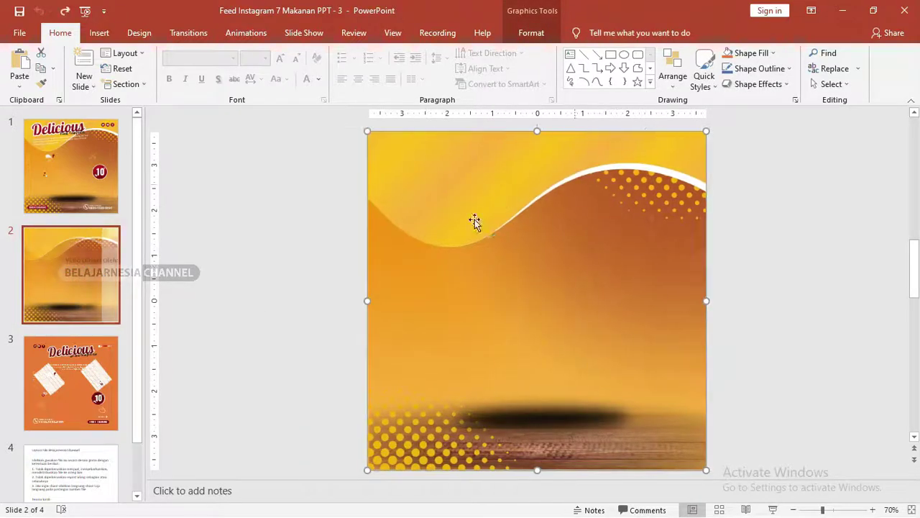
key(Left)
key(Left)
key(Left)
key(ctrl+z)
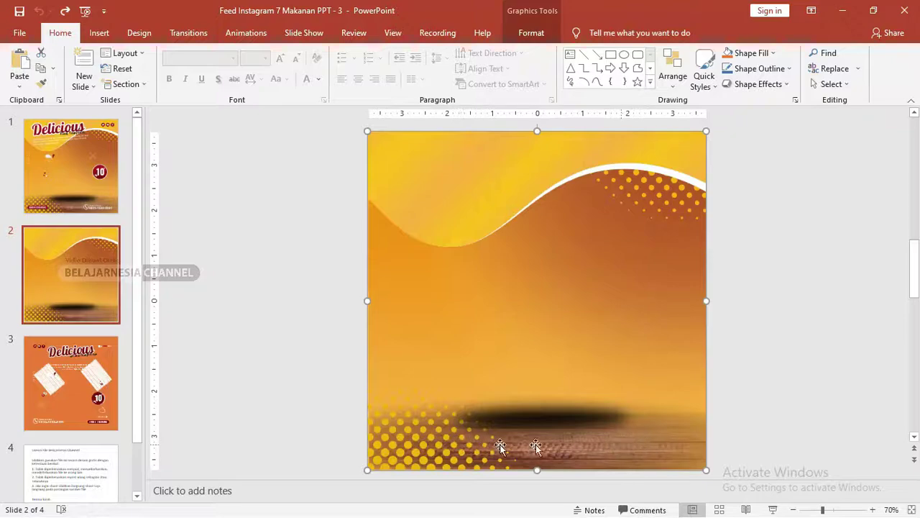
click(32, 395)
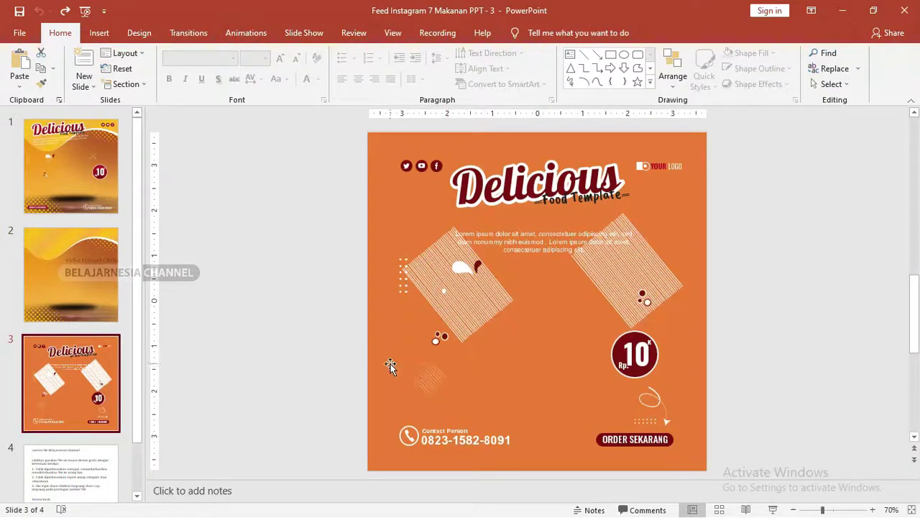
click(99, 477)
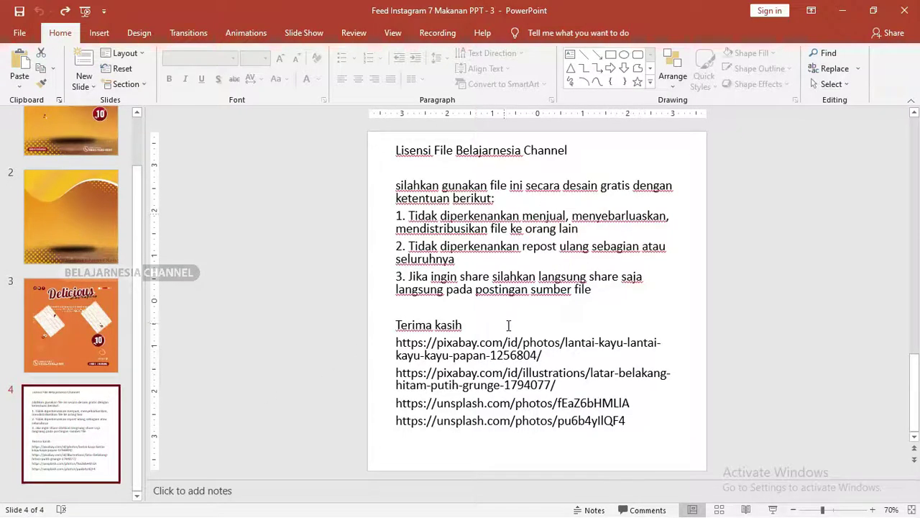
Step: Select the licence terms and highlight each of the two pixabay image links
click(510, 325)
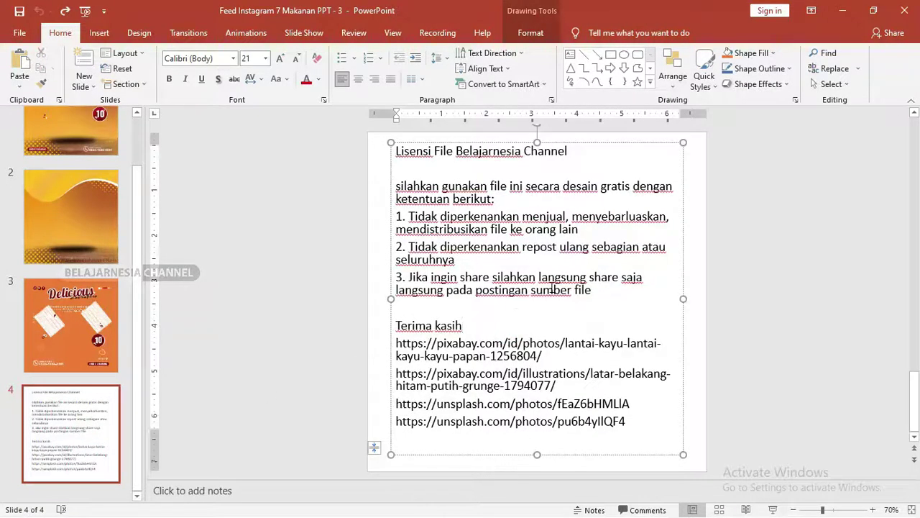
mouse_move(616, 292)
mouse_down()
mouse_move(379, 183)
mouse_move(394, 149)
mouse_up()
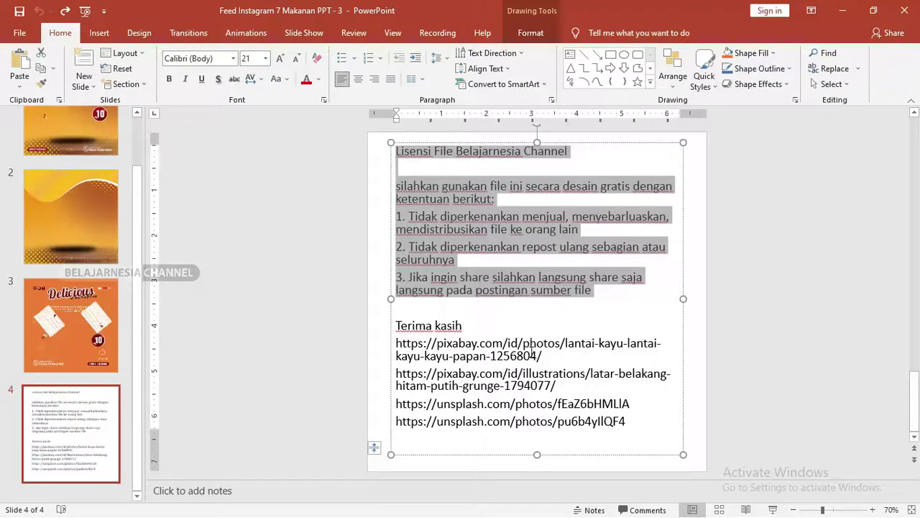
drag(642, 427, 394, 327)
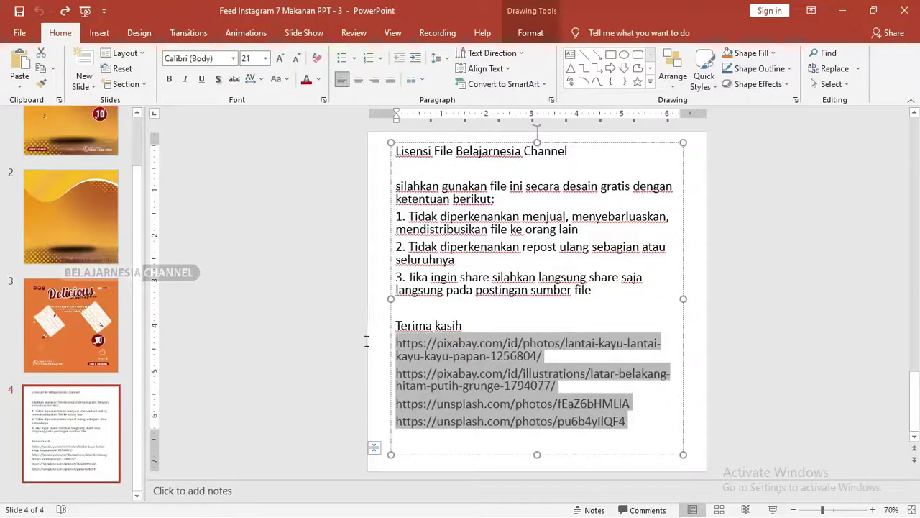
click(496, 373)
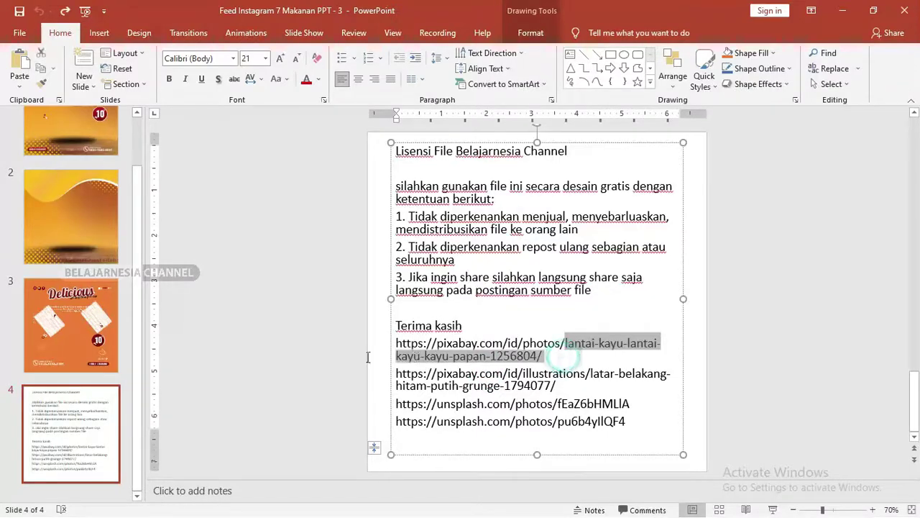
drag(564, 357, 365, 347)
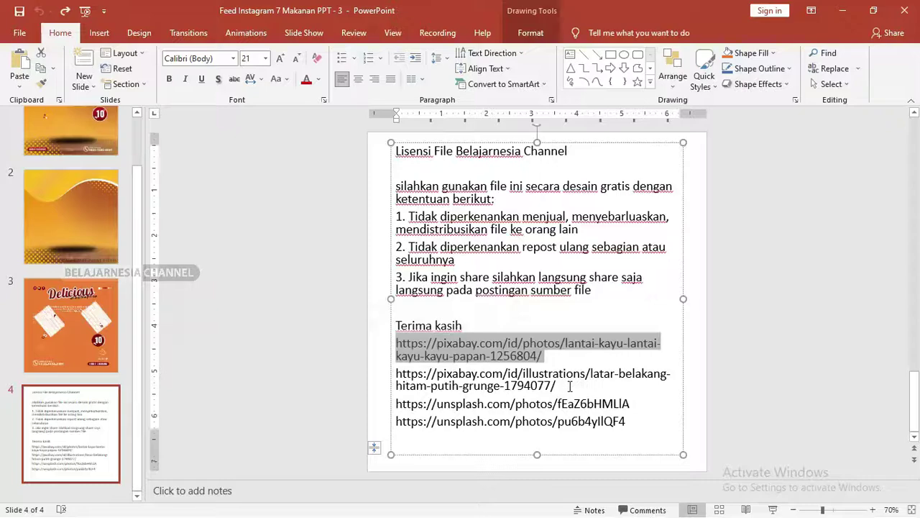
drag(570, 386, 392, 373)
Step: Move back up through slide 3 to slide 2
click(101, 307)
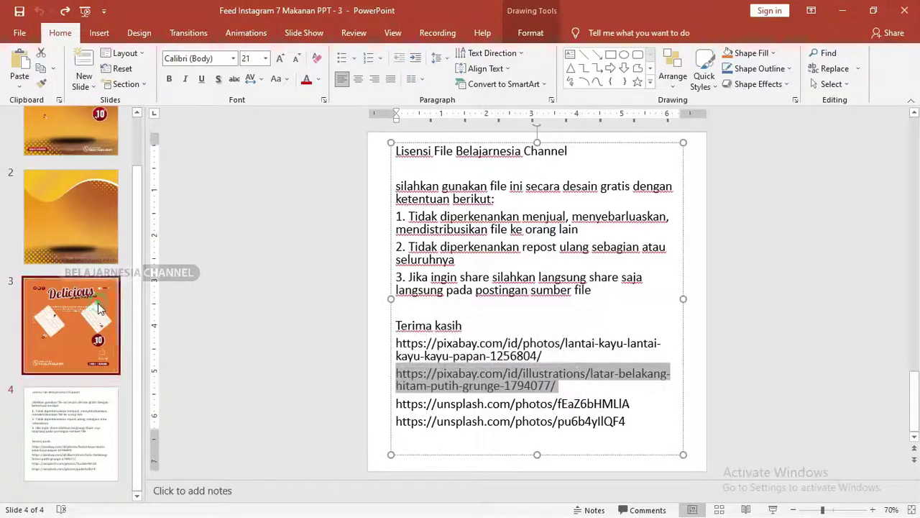
scroll(90, 288, up, 2)
click(87, 288)
Step: Review the template's slides 1, 2 and 3
click(77, 179)
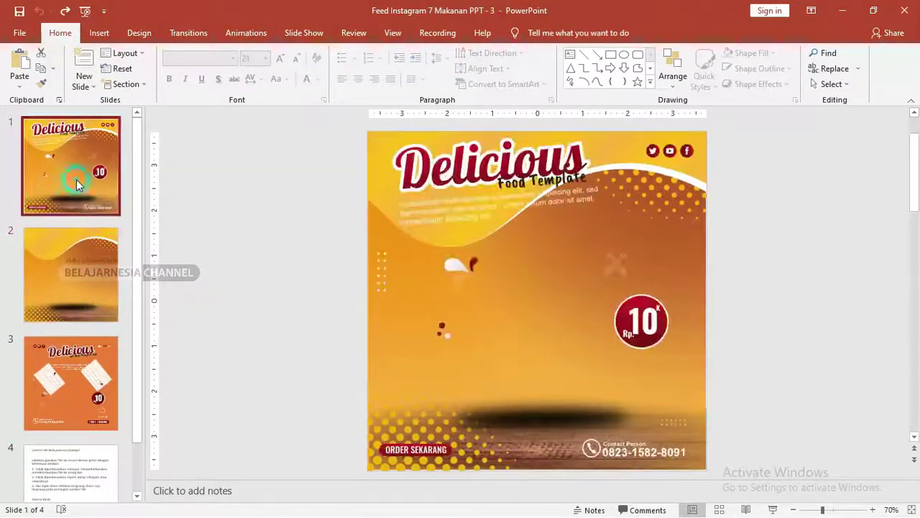
click(76, 272)
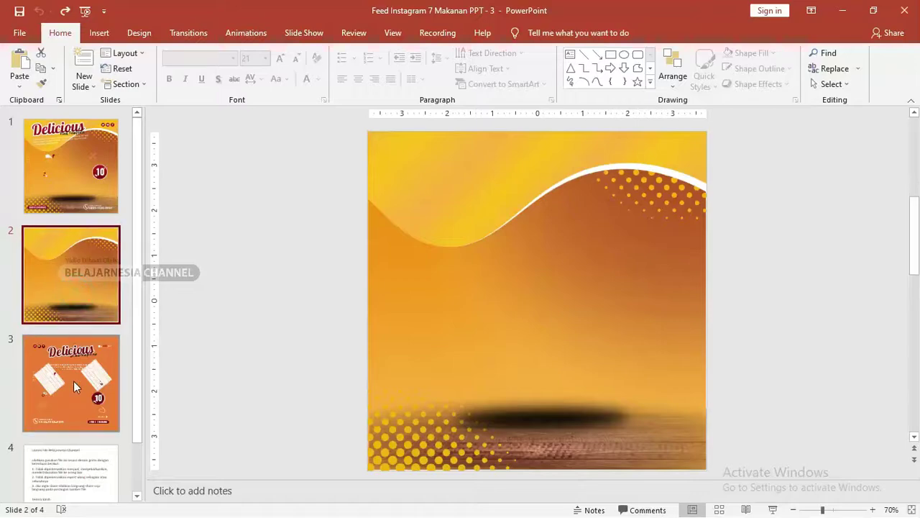
click(73, 383)
click(82, 285)
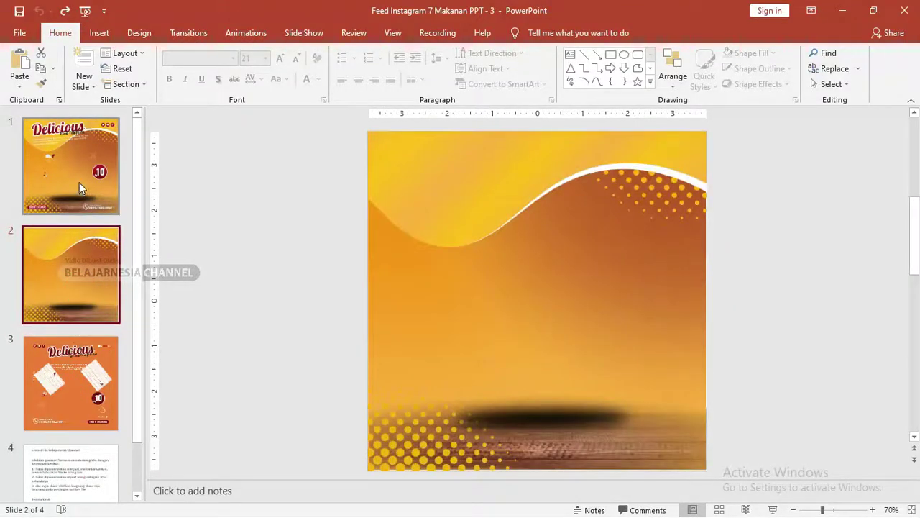
click(80, 375)
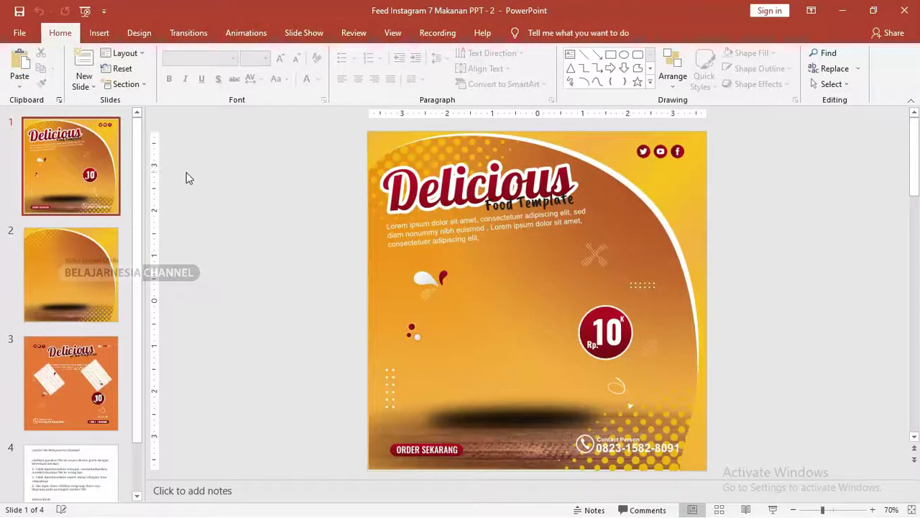
click(112, 367)
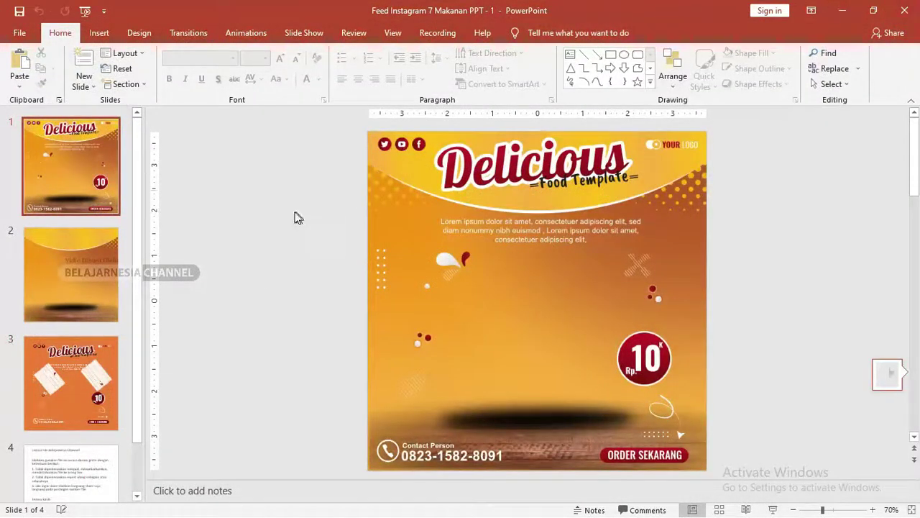
Step: Compare another template version, close this presentation, and return to PPT - 1
click(843, 10)
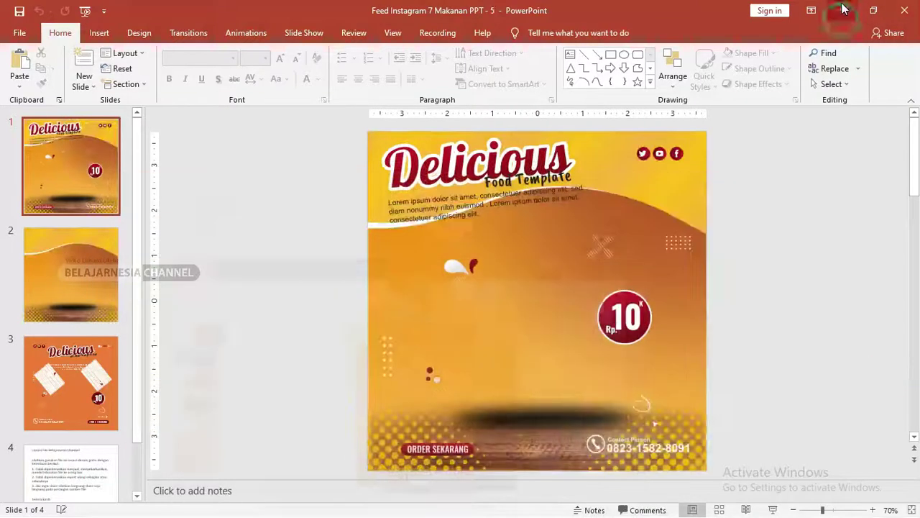
click(906, 10)
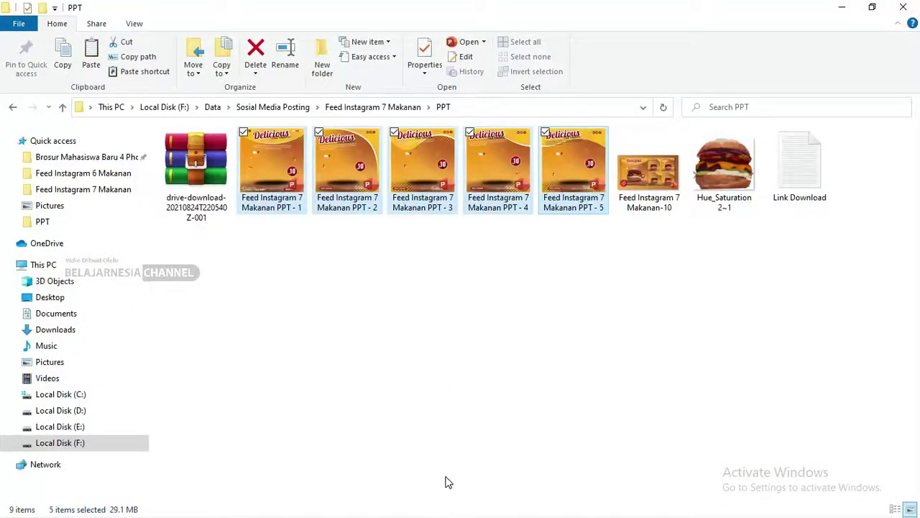
key(alt+Tab)
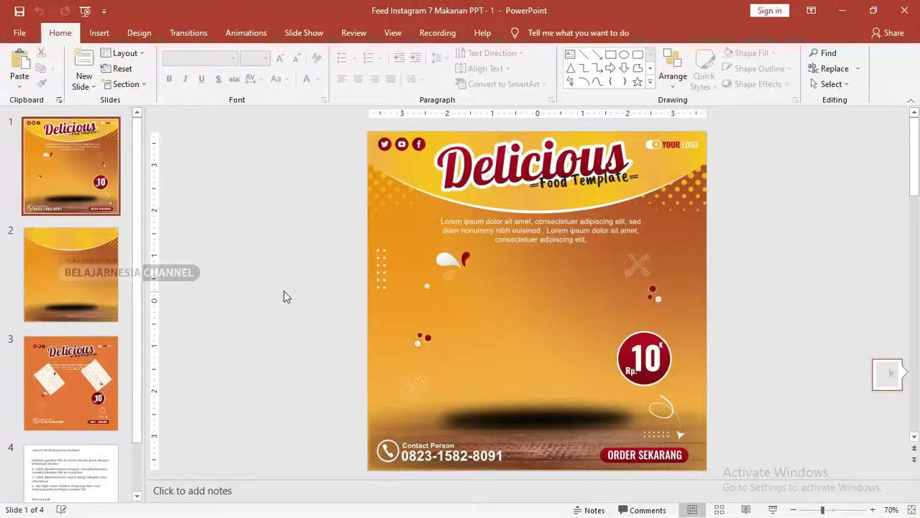
Step: Select slide 1's background picture, then move between slides 1 and 2
click(428, 264)
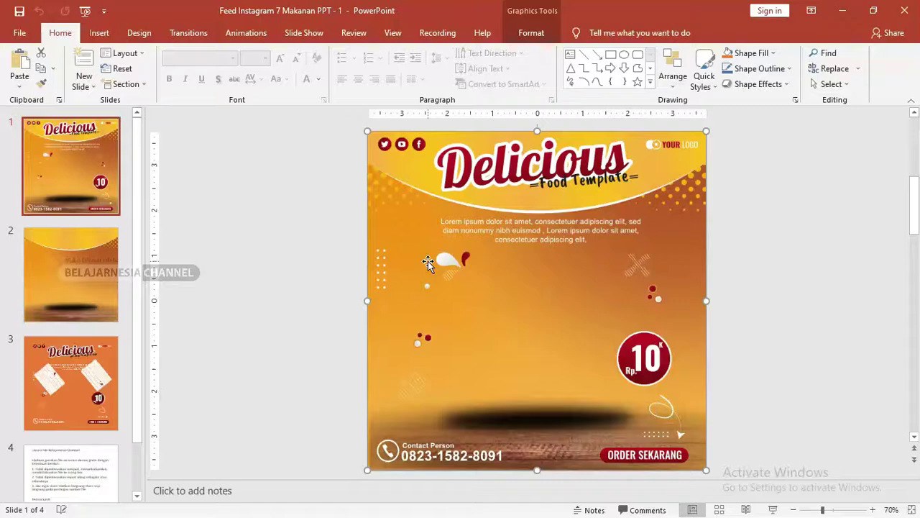
click(67, 250)
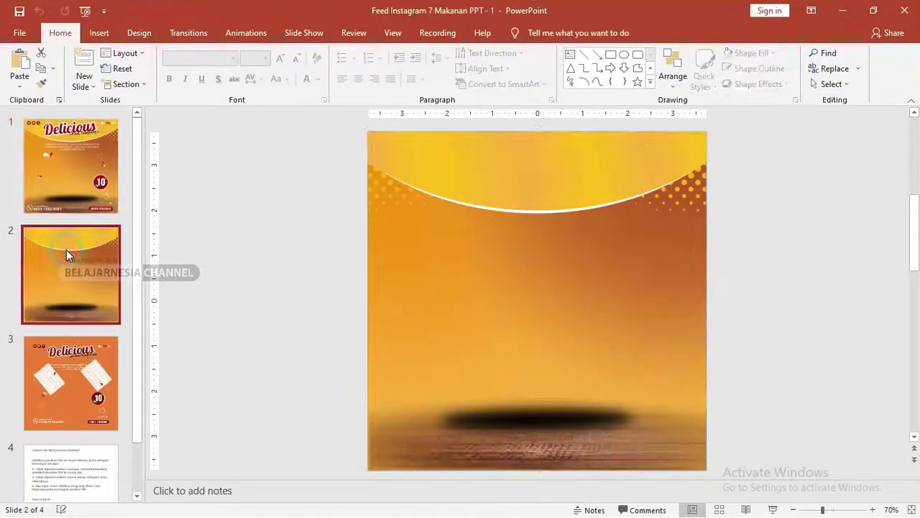
click(72, 181)
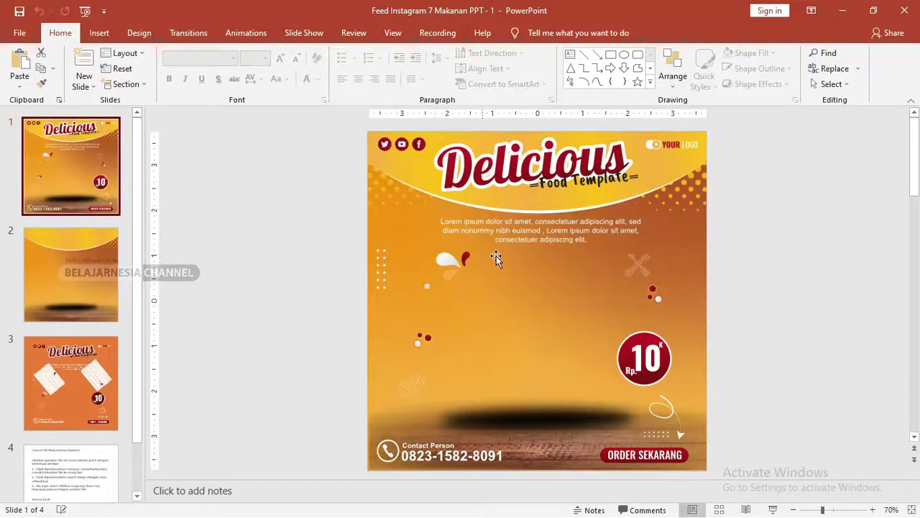
click(82, 261)
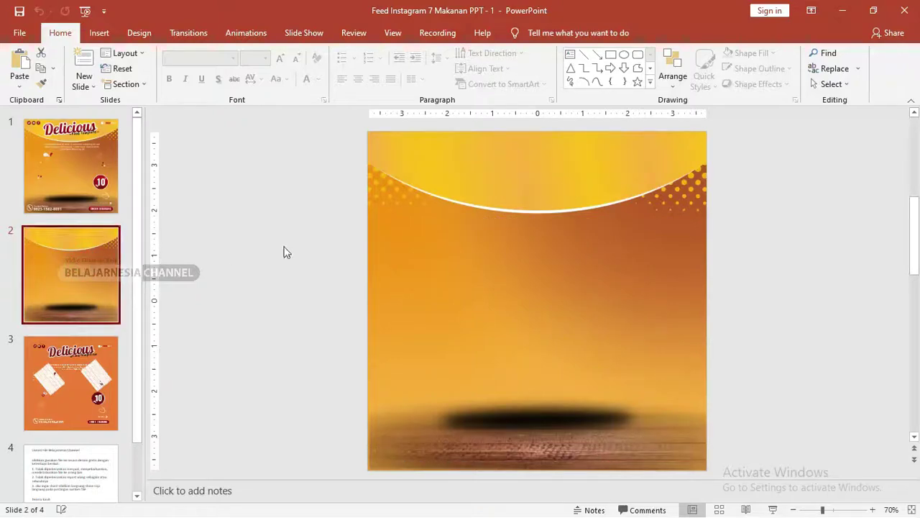
Step: Test-move slide 2's background picture, undo it, and dismiss its menus unchanged
drag(508, 178, 470, 199)
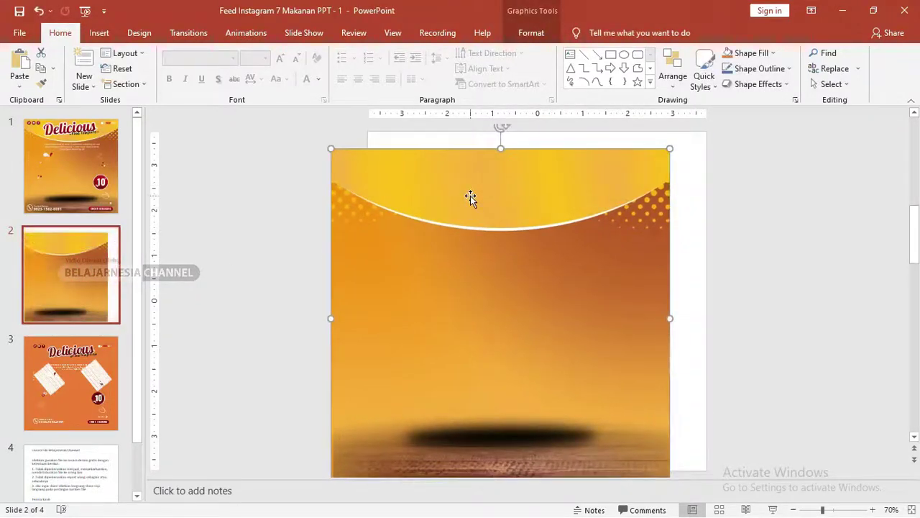
key(ctrl+z)
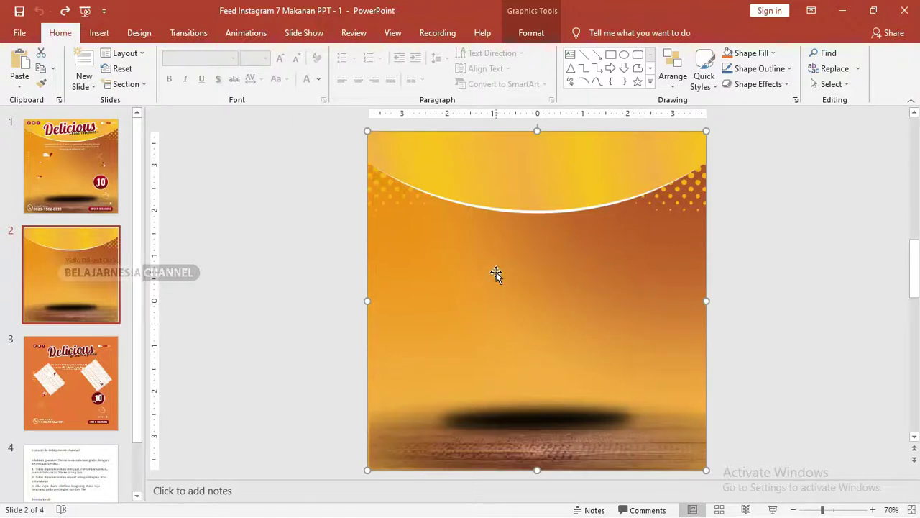
right_click(512, 210)
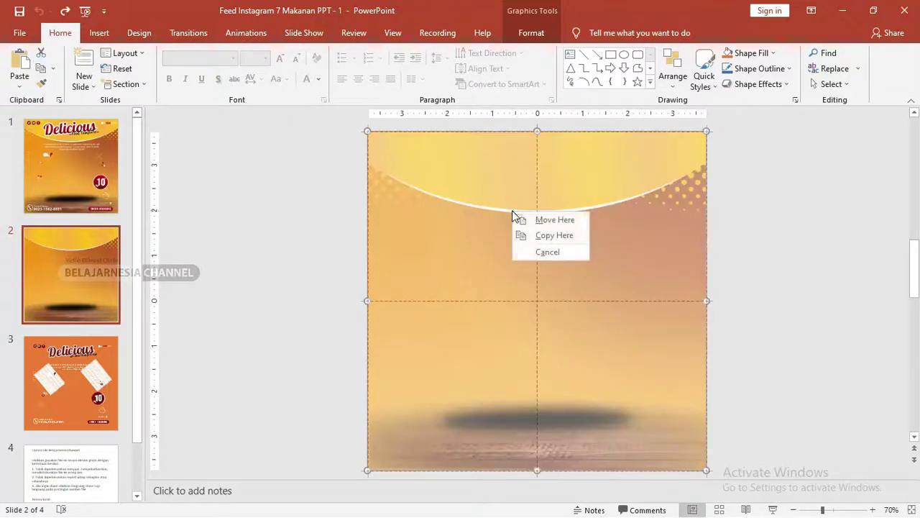
click(789, 208)
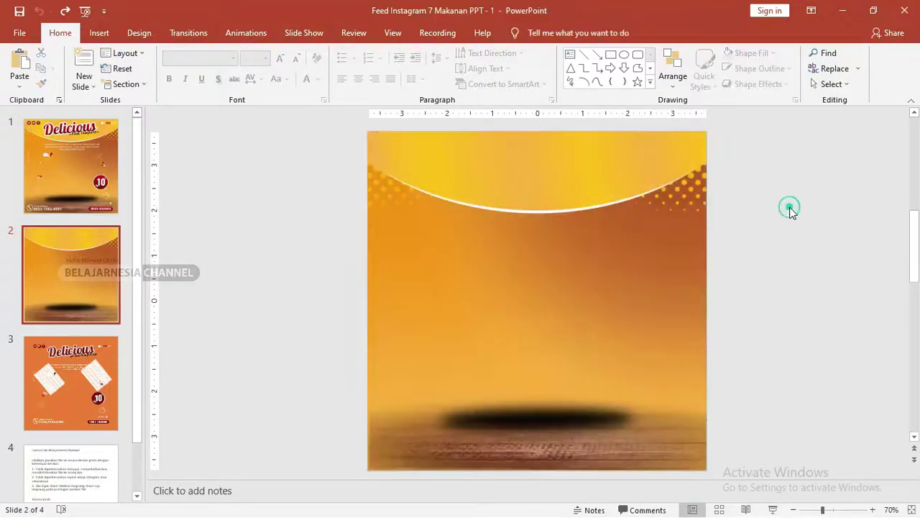
click(598, 176)
right_click(601, 181)
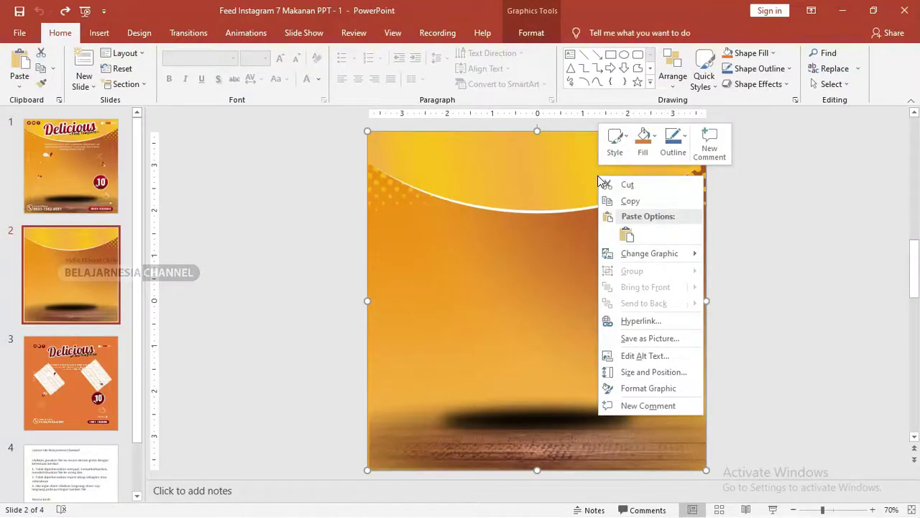
mouse_move(643, 254)
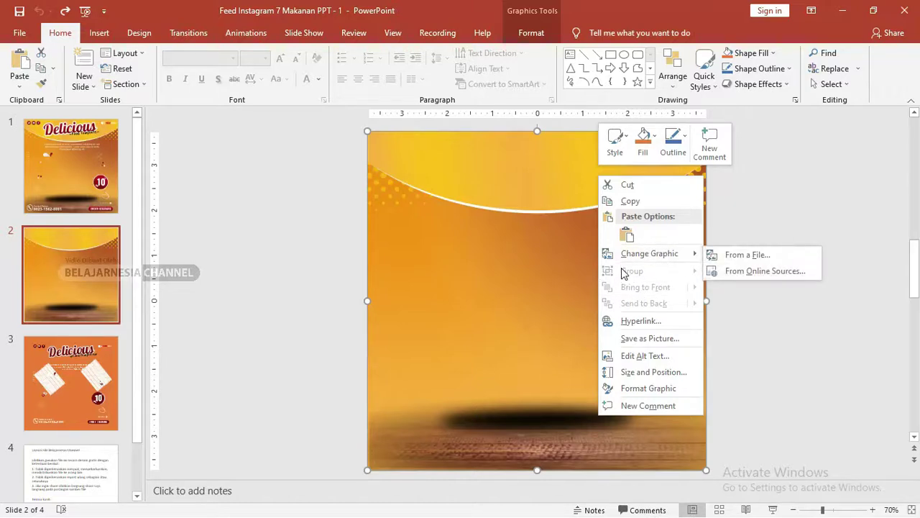
click(468, 245)
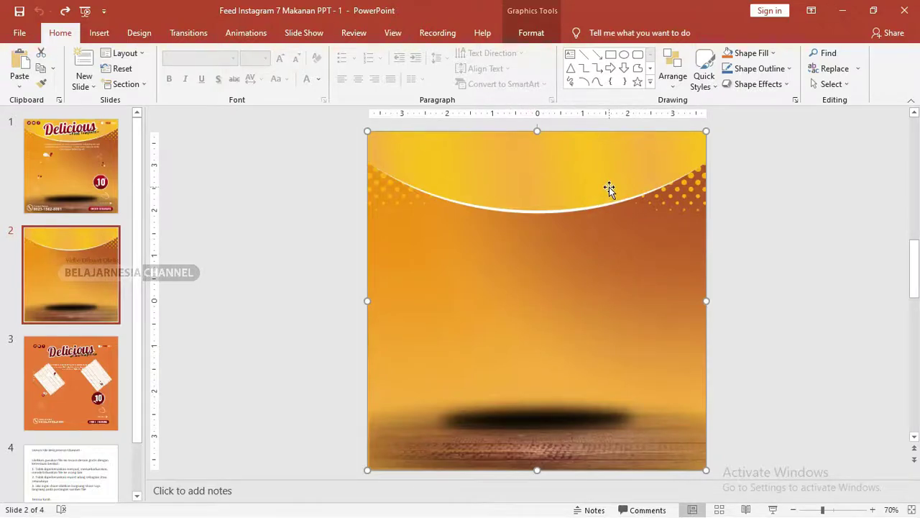
Step: Deselect the picture, review slides 1 and 3, and return to slide 2's empty background
click(781, 212)
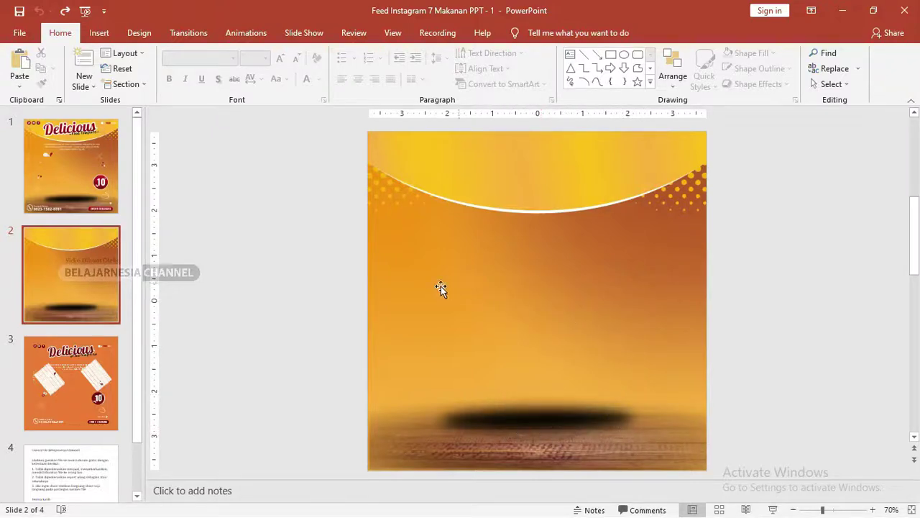
click(95, 191)
click(92, 301)
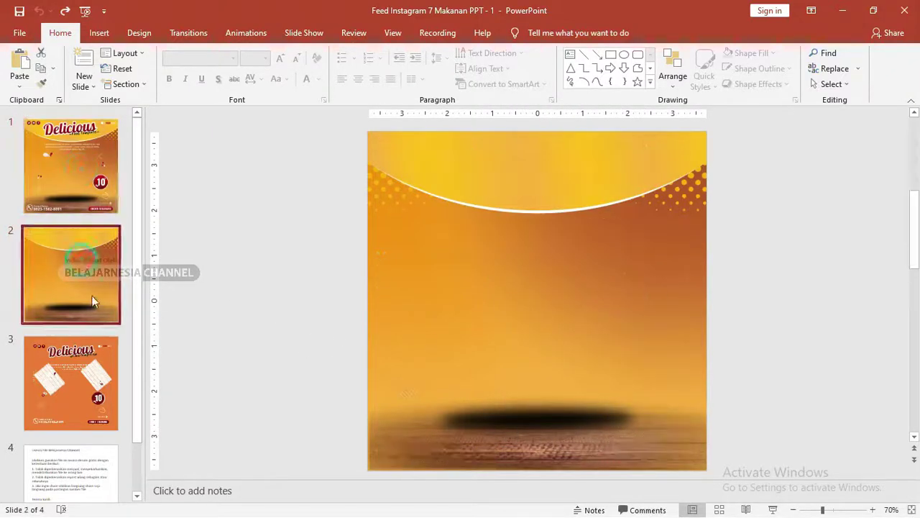
click(53, 354)
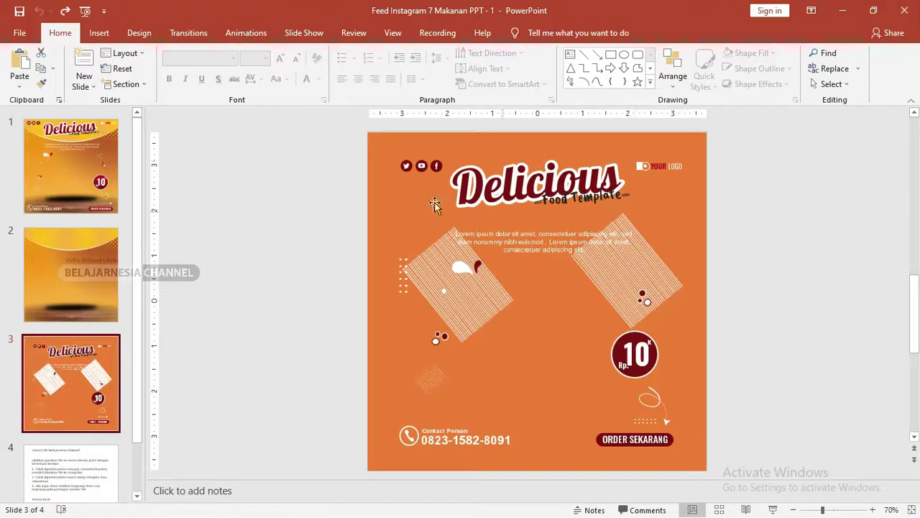
click(534, 193)
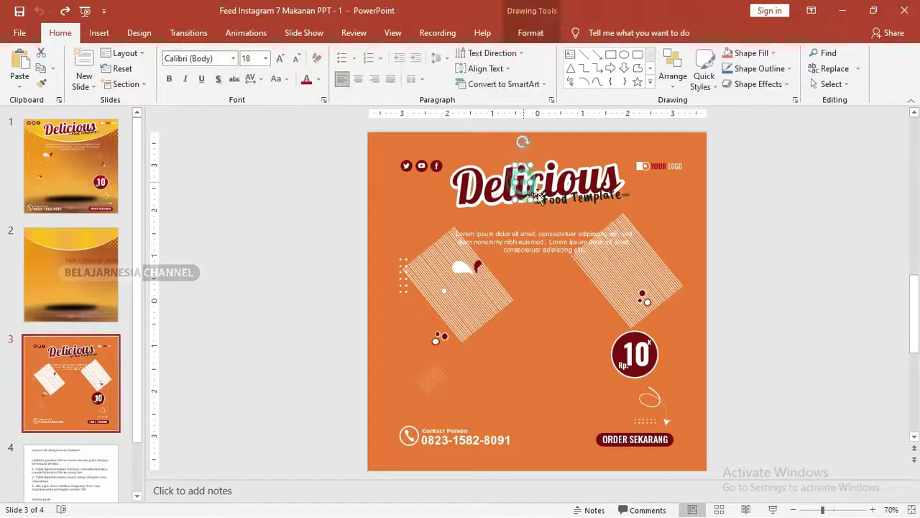
click(787, 210)
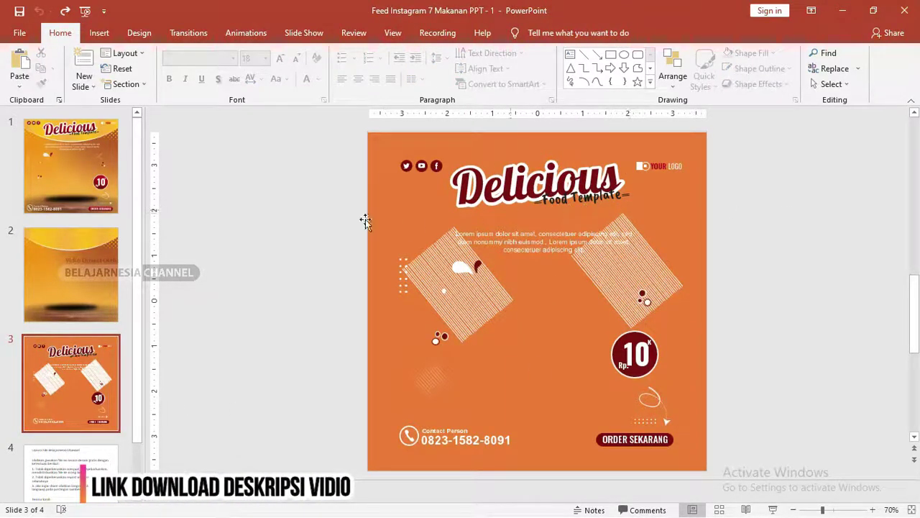
click(70, 286)
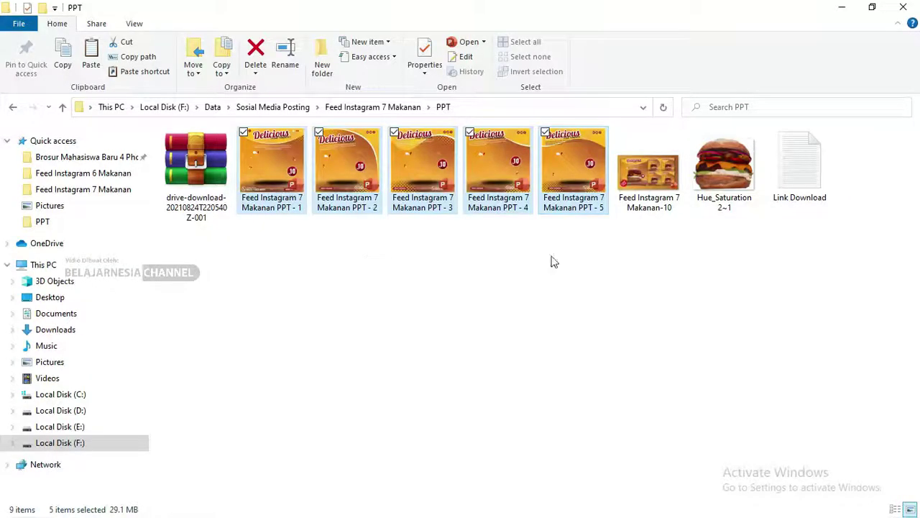
Step: Drag the Hue_Saturation burger picture from File Explorer onto slide 2
drag(725, 164, 623, 329)
key(alt+Tab)
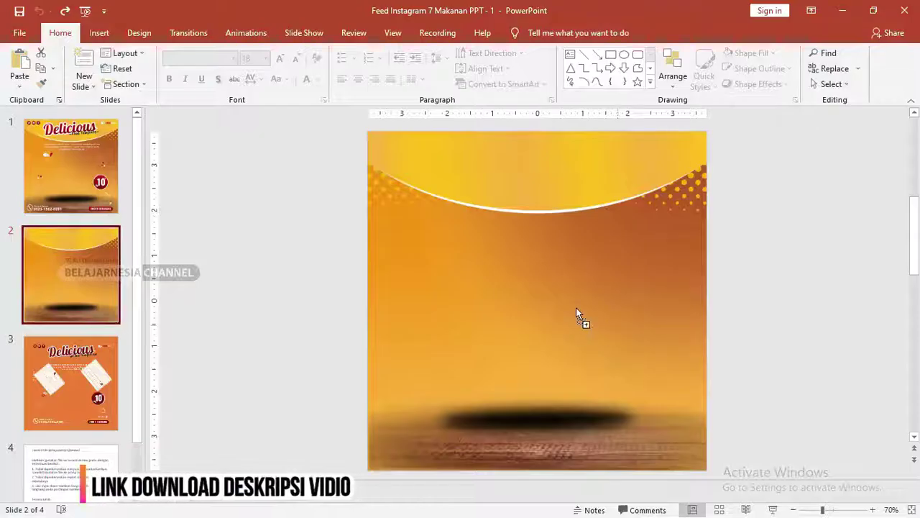
drag(623, 329, 532, 290)
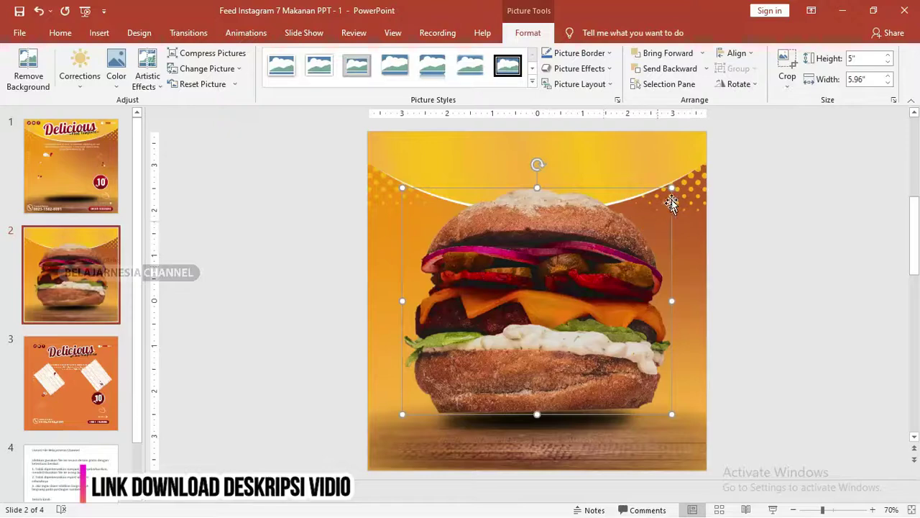
Step: Resize the burger to about 4.18 by 4.98 inches and centre it on the slide
drag(672, 186, 575, 268)
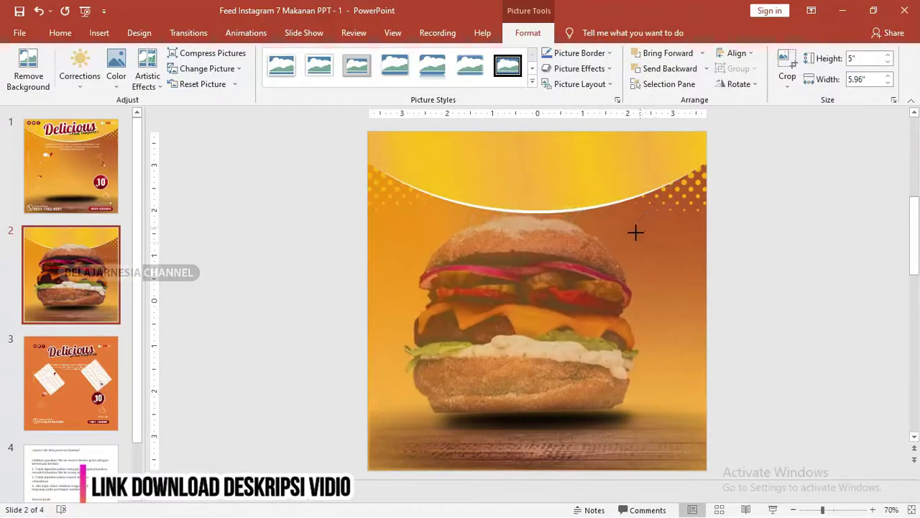
drag(477, 323, 531, 335)
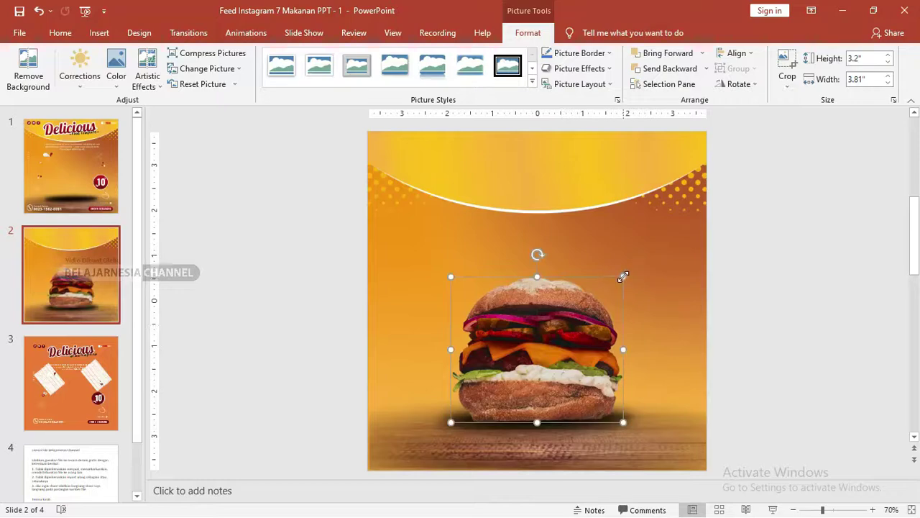
drag(620, 277, 656, 244)
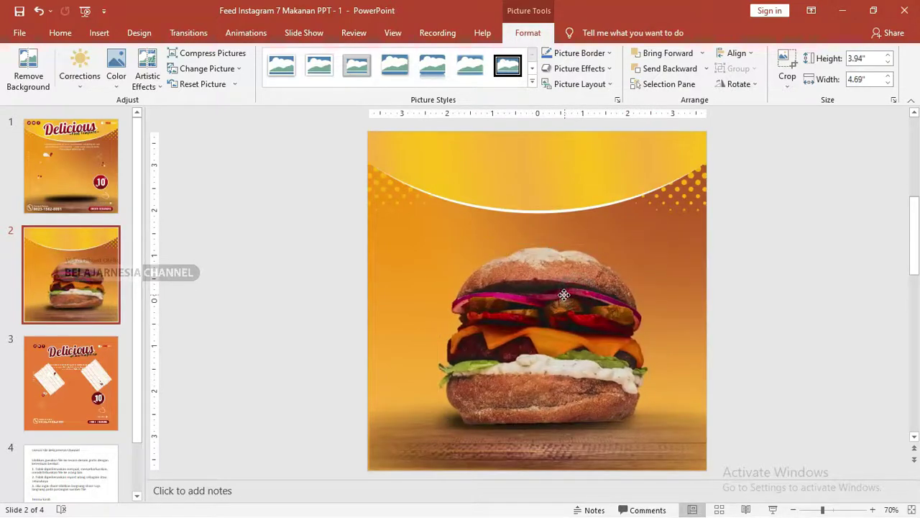
drag(574, 294, 563, 292)
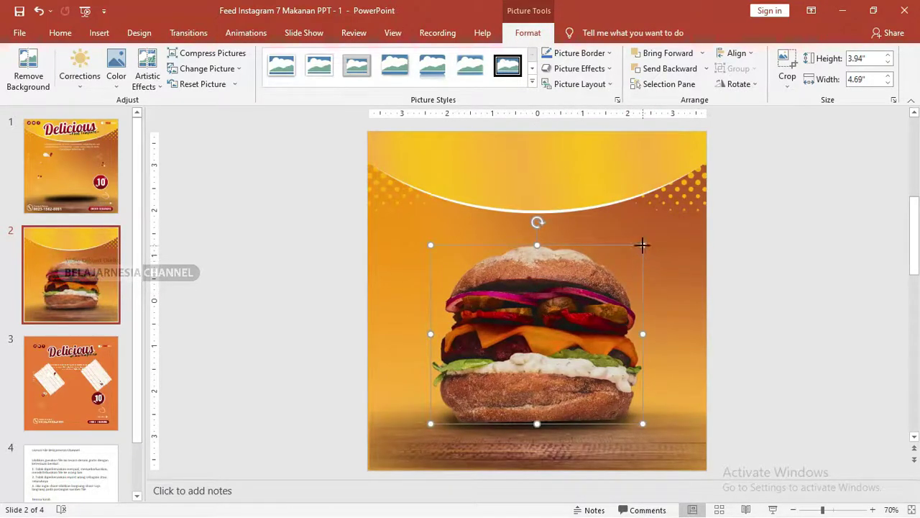
drag(643, 245, 650, 236)
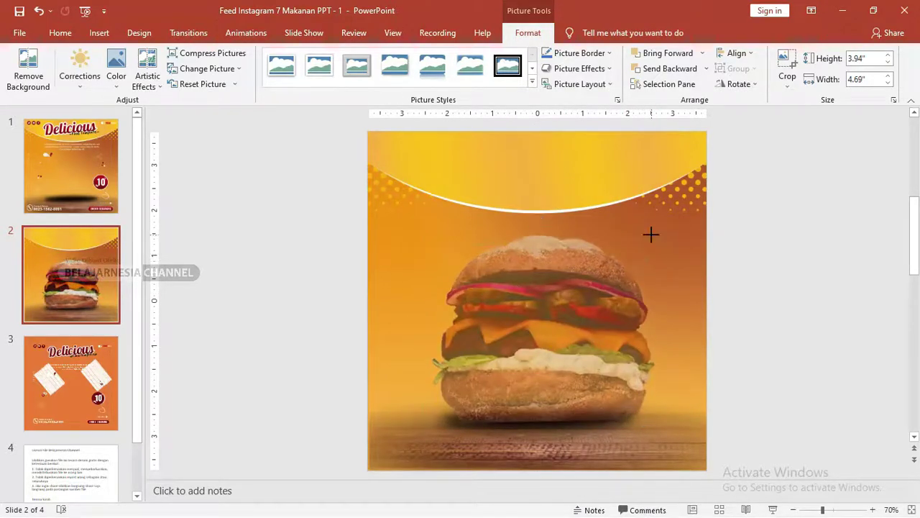
click(791, 284)
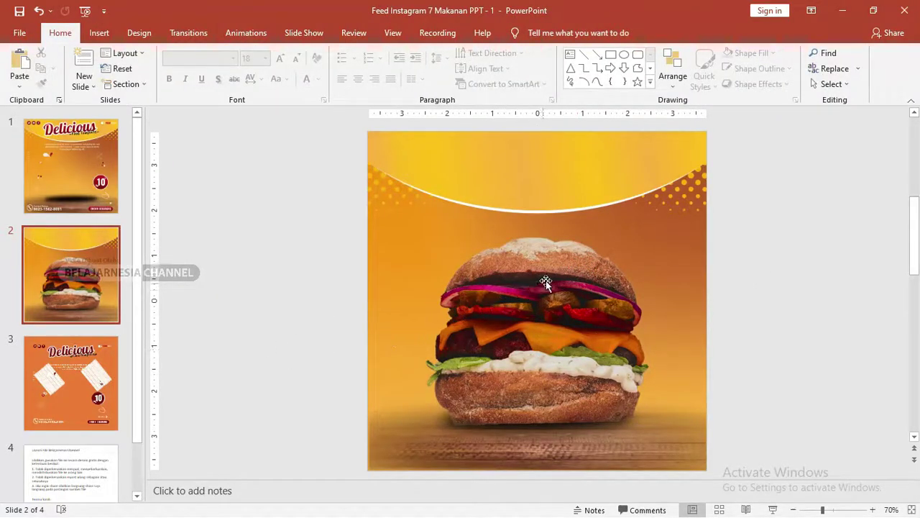
Step: Check slide 1's background graphic, then return to slide 3's orange Delicious design
click(74, 381)
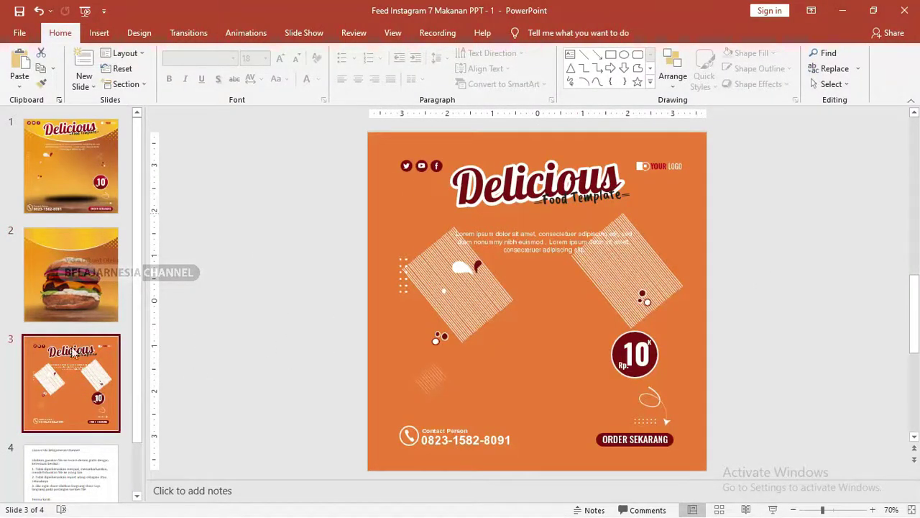
click(97, 175)
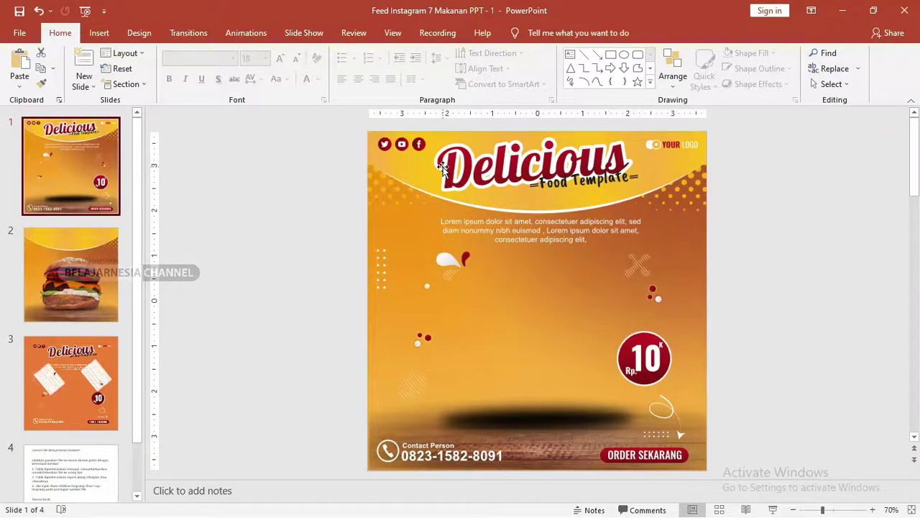
click(451, 263)
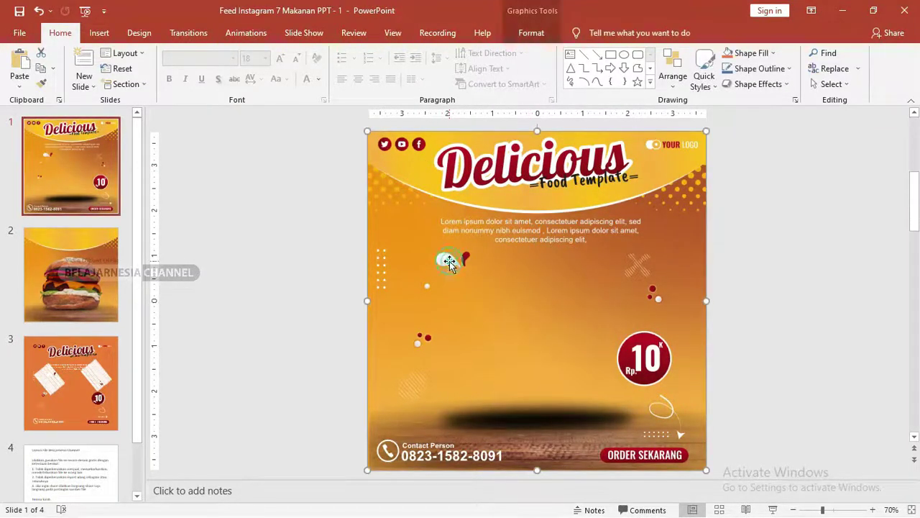
ctrl+scroll(451, 264, up, 5)
ctrl+scroll(425, 253, down, 5)
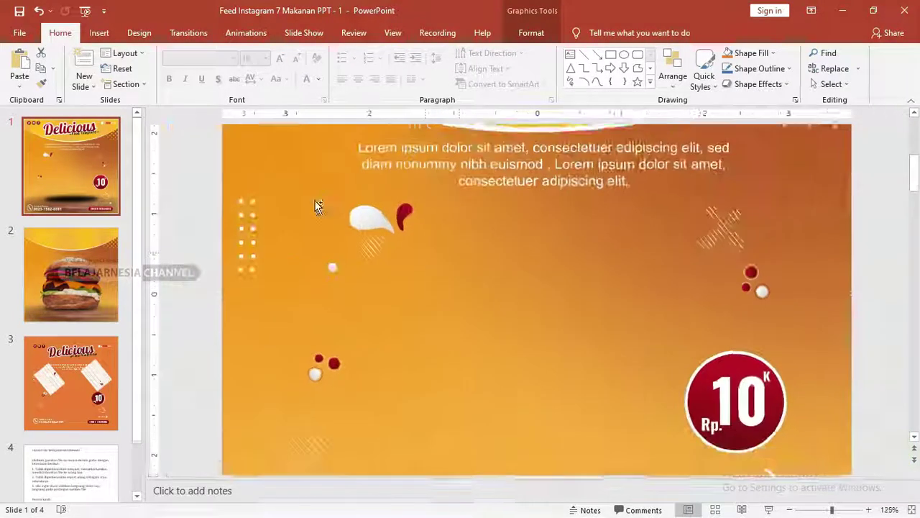
ctrl+scroll(387, 223, up, 1)
ctrl+scroll(318, 193, down, 2)
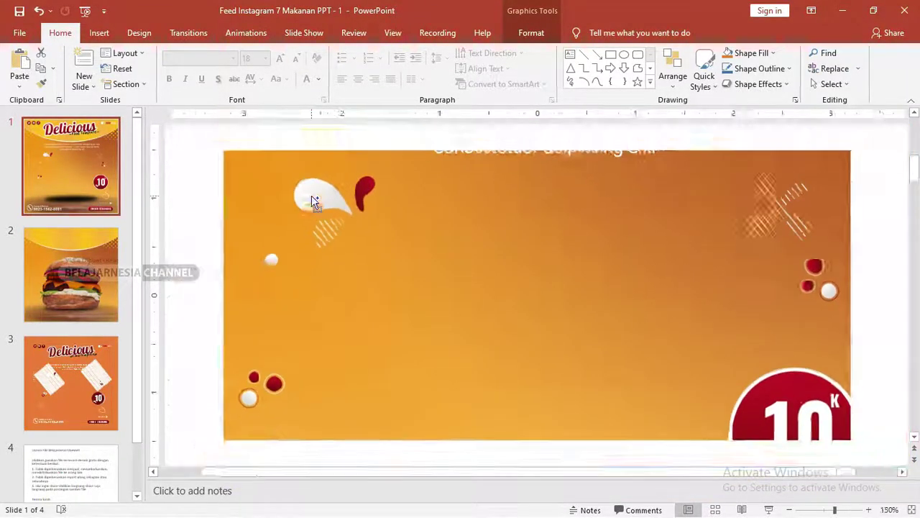
ctrl+scroll(312, 194, down, 1)
ctrl+scroll(313, 195, down, 1)
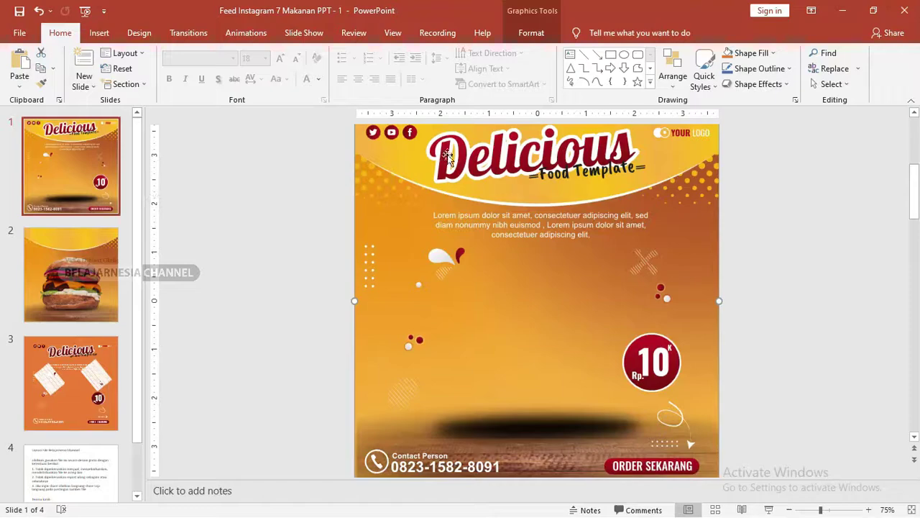
ctrl+scroll(429, 153, down, 1)
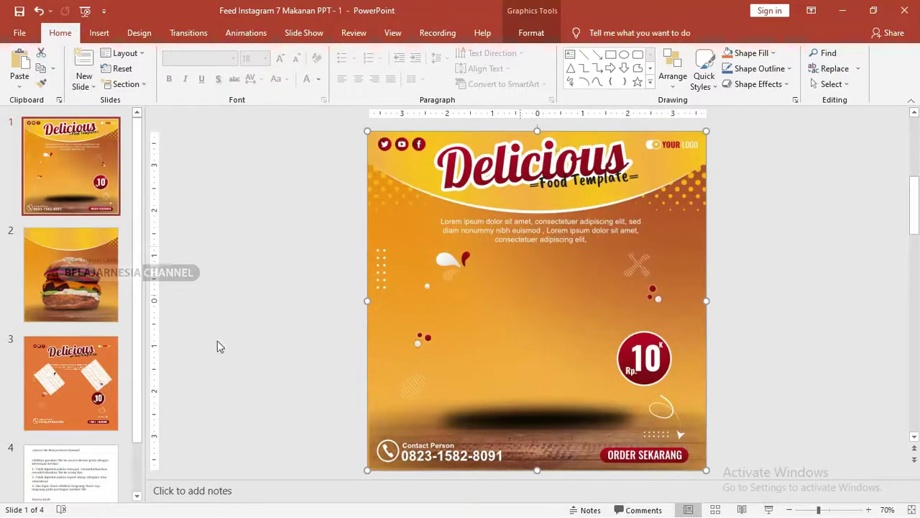
click(71, 360)
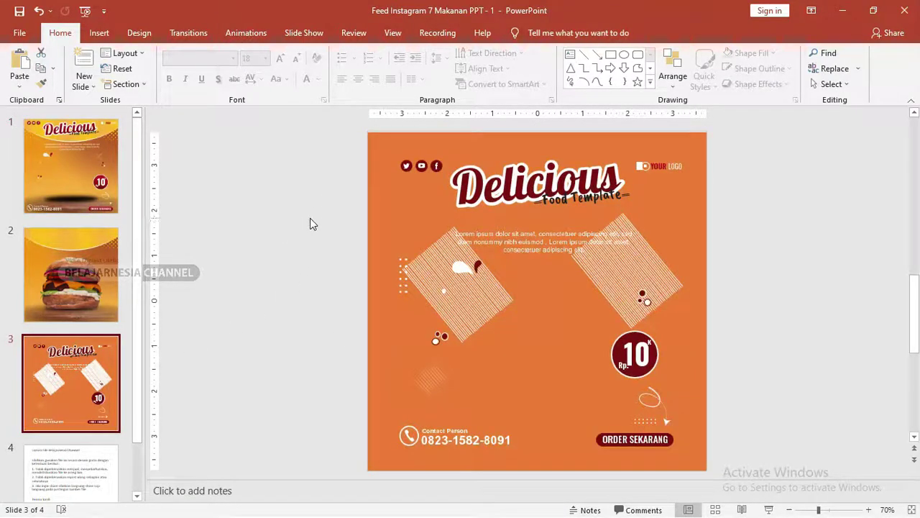
Step: Select the Delicious title and social icons on slide 3 and group them
drag(313, 149, 639, 213)
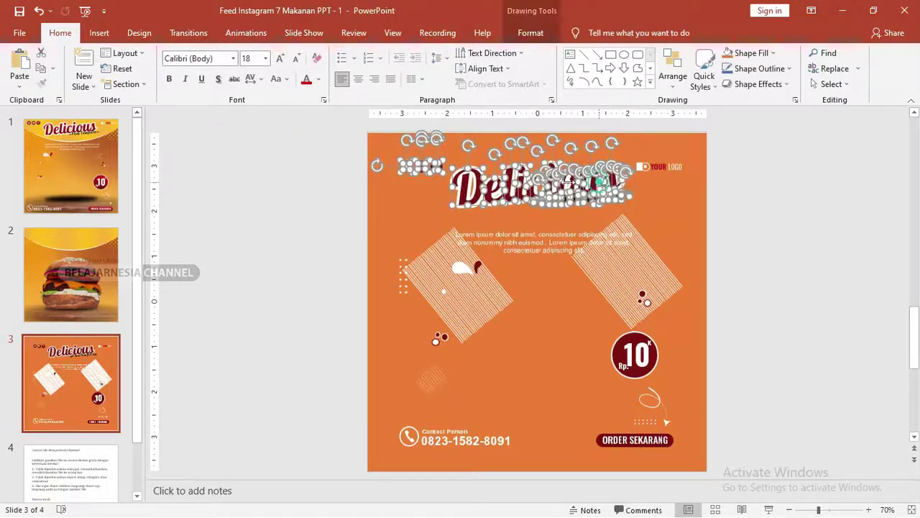
key(ctrl+z)
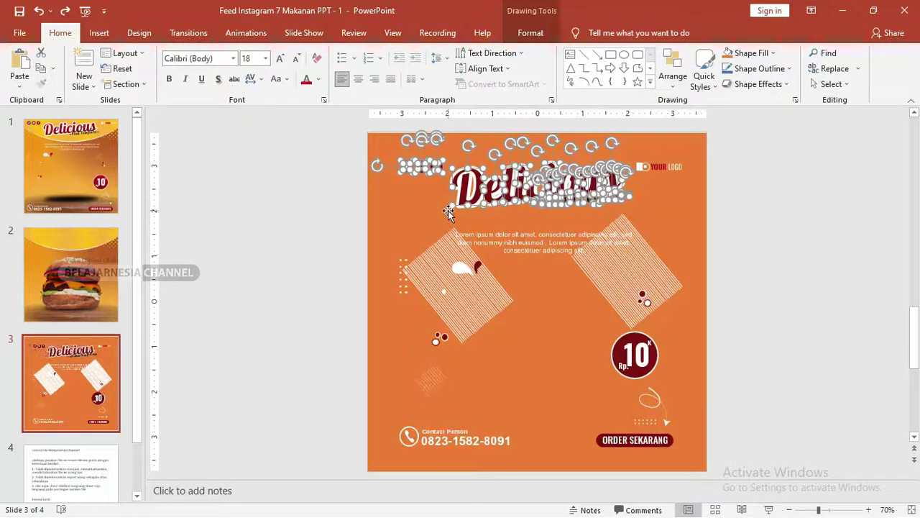
right_click(466, 185)
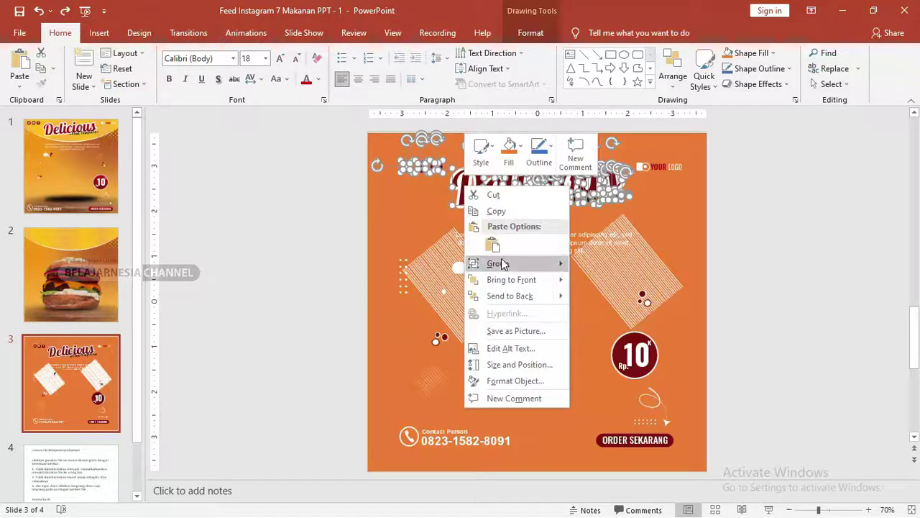
mouse_move(515, 265)
click(602, 265)
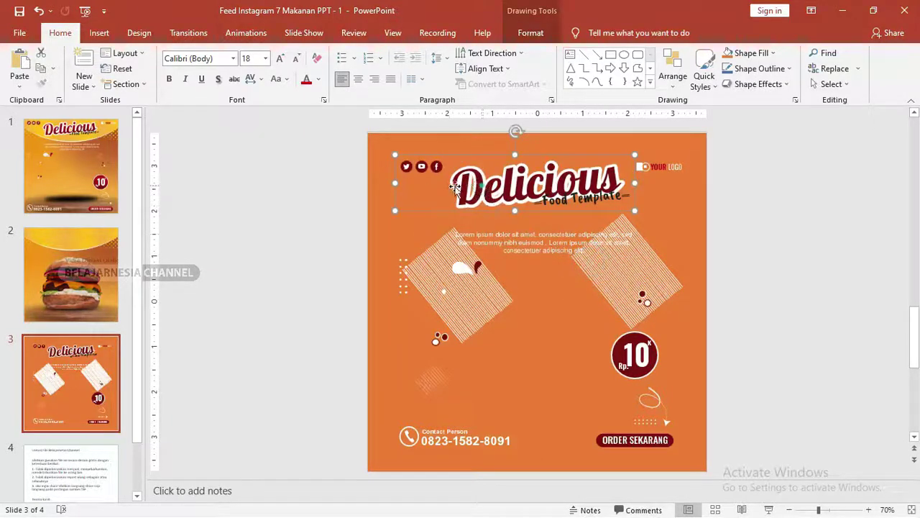
key(ctrl+z)
Step: Paste the title group onto slide 2 above the burger and nudge it up
click(81, 274)
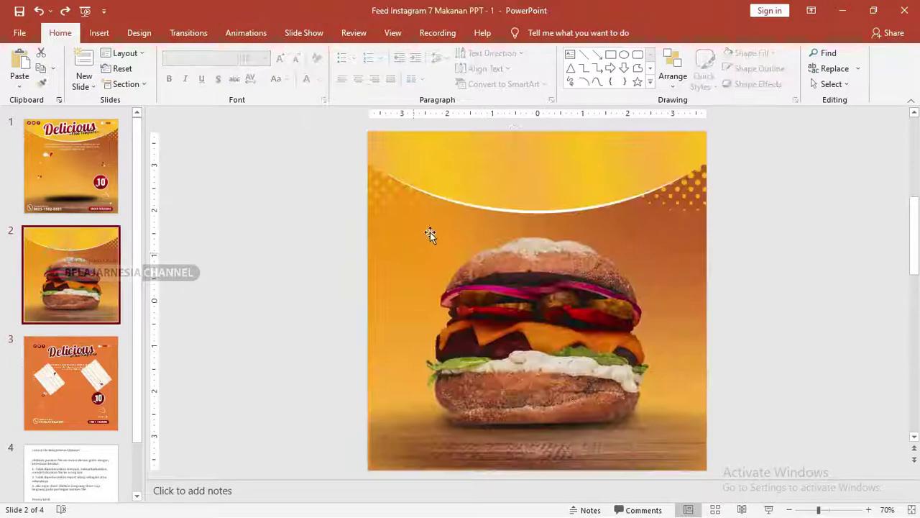
click(450, 188)
key(ctrl+v)
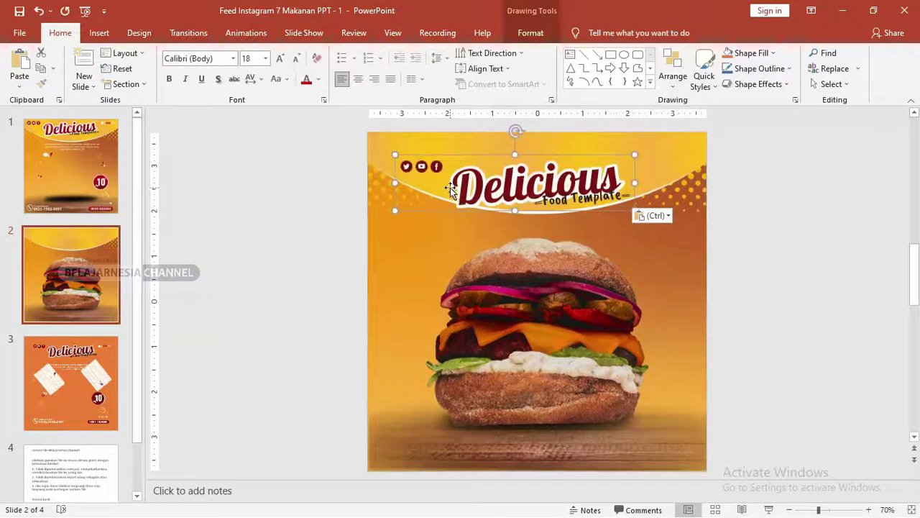
drag(538, 193, 540, 184)
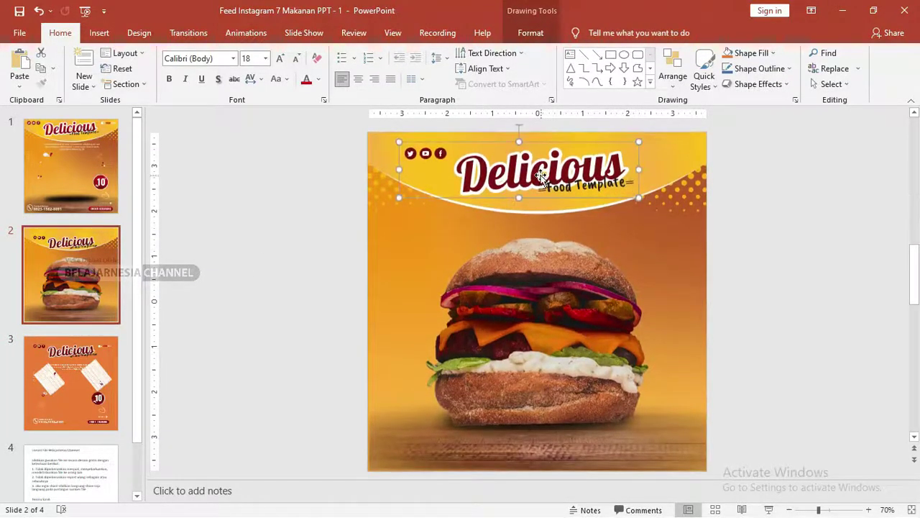
scroll(542, 181, up, 1)
scroll(543, 182, up, 5)
scroll(543, 182, up, 1)
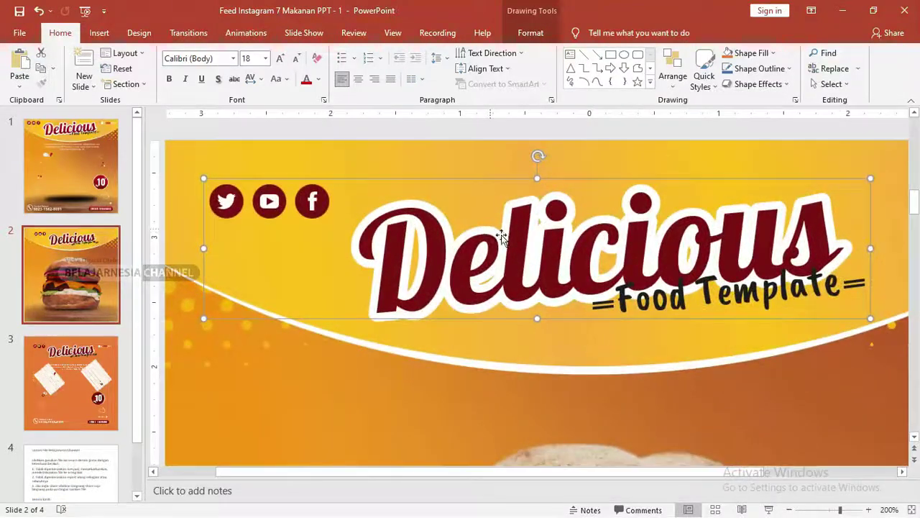
right_click(517, 238)
Step: Ungroup the pasted title, then test-move the letter D and undo it
mouse_move(561, 310)
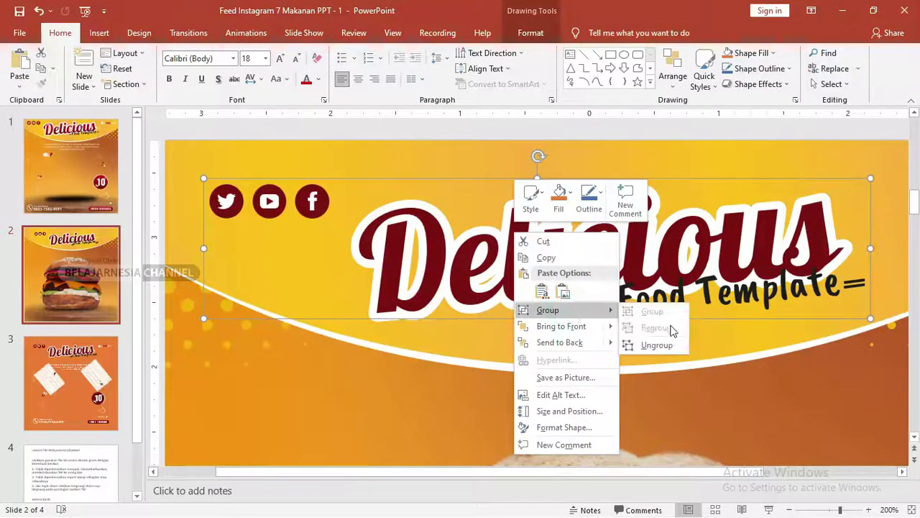
click(655, 345)
click(402, 131)
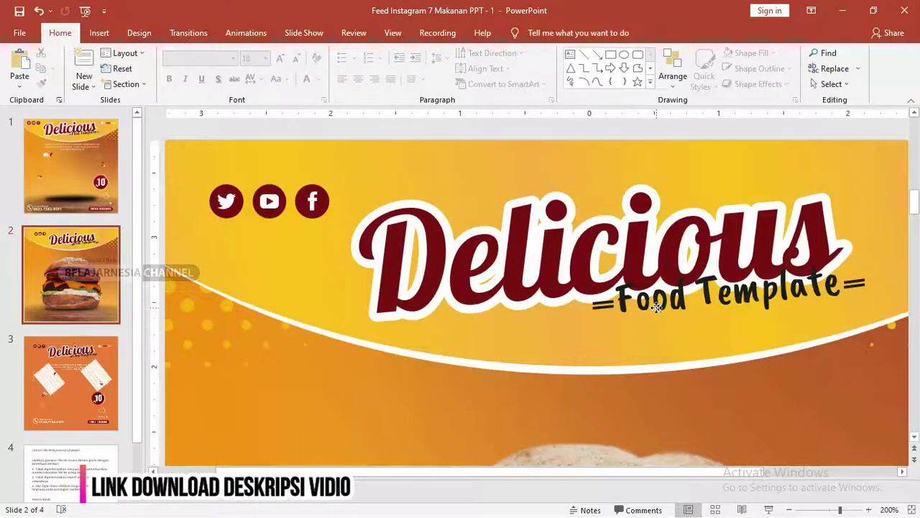
key(Tab)
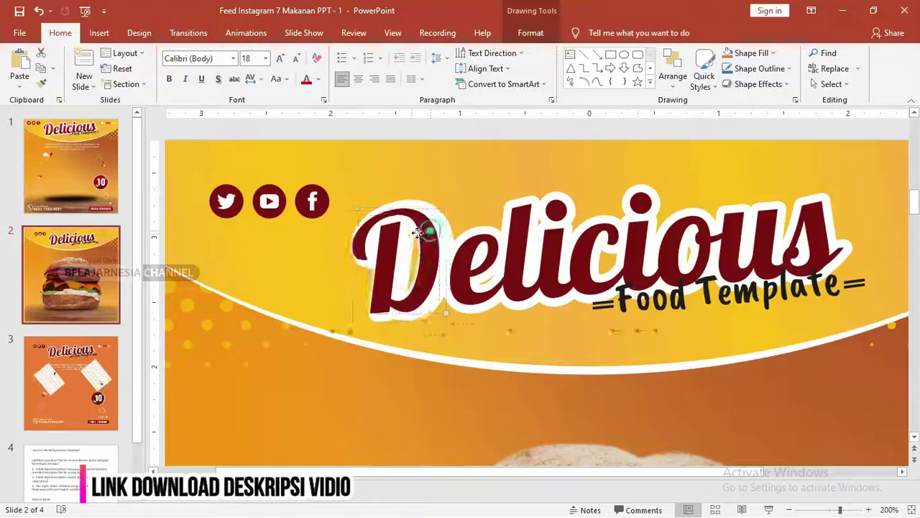
drag(440, 236, 412, 237)
key(ctrl+z)
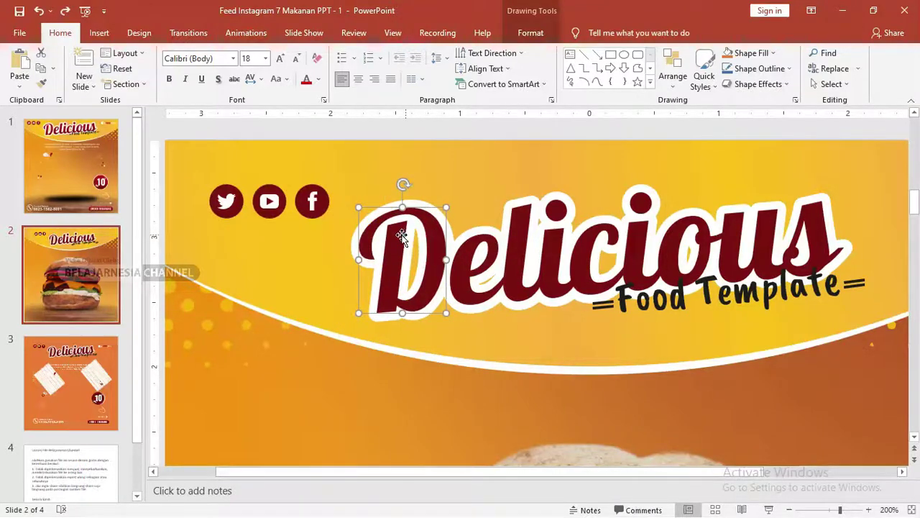
Step: Inspect the letter D's edit points, then deselect it and look over the slide
scroll(401, 237, down, 5)
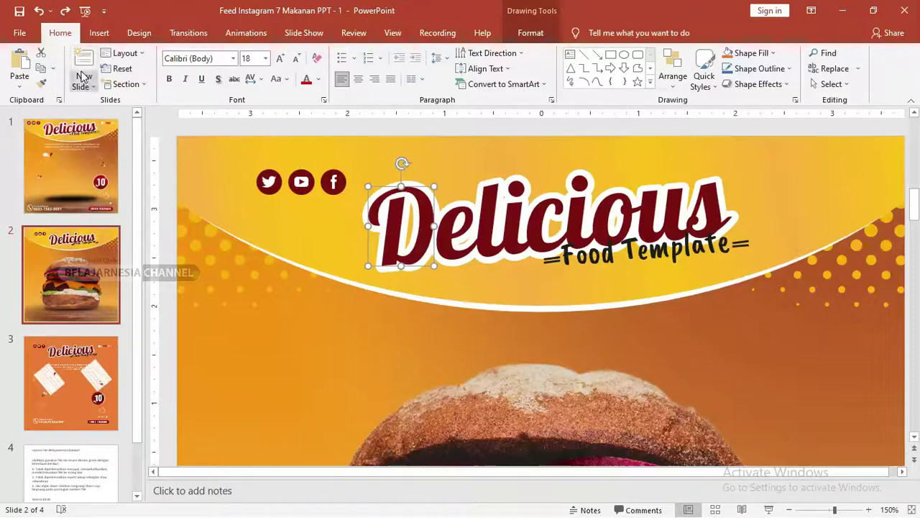
right_click(396, 206)
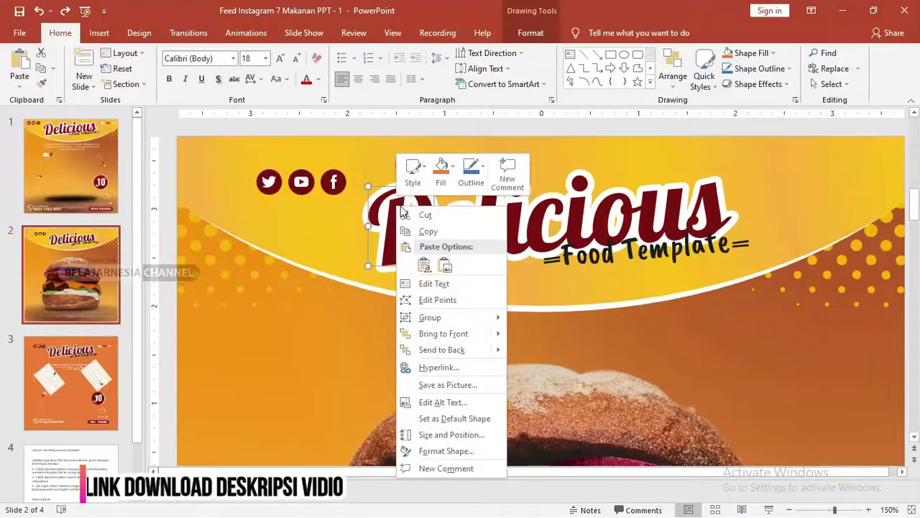
click(453, 296)
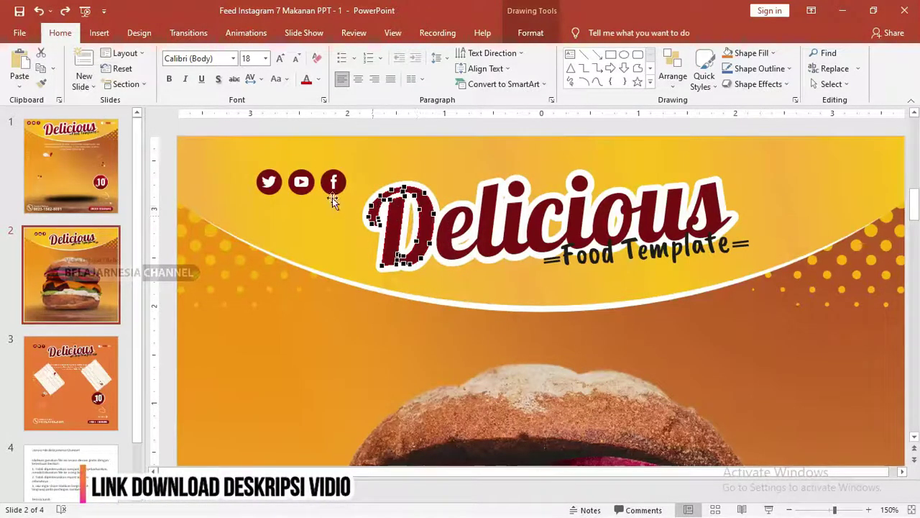
click(262, 126)
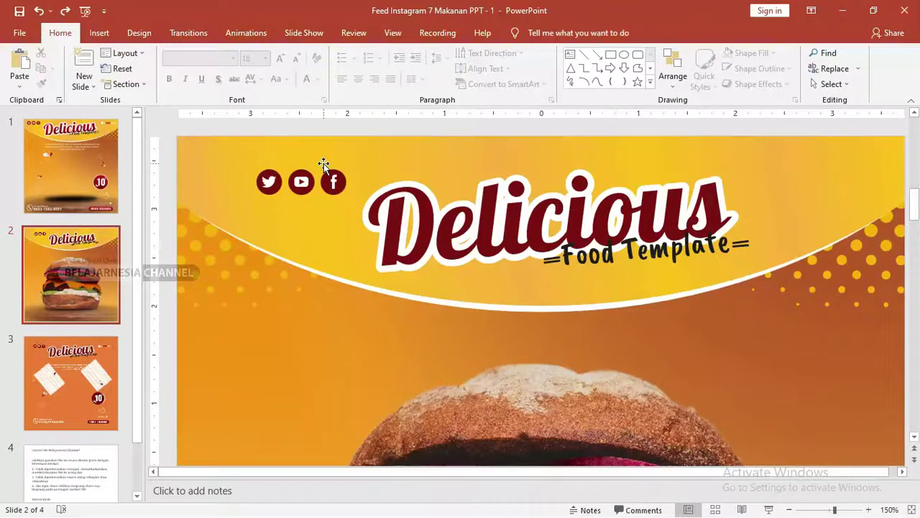
scroll(323, 169, down, 3)
ctrl+scroll(322, 175, down, 5)
scroll(323, 175, up, 2)
scroll(403, 191, up, 3)
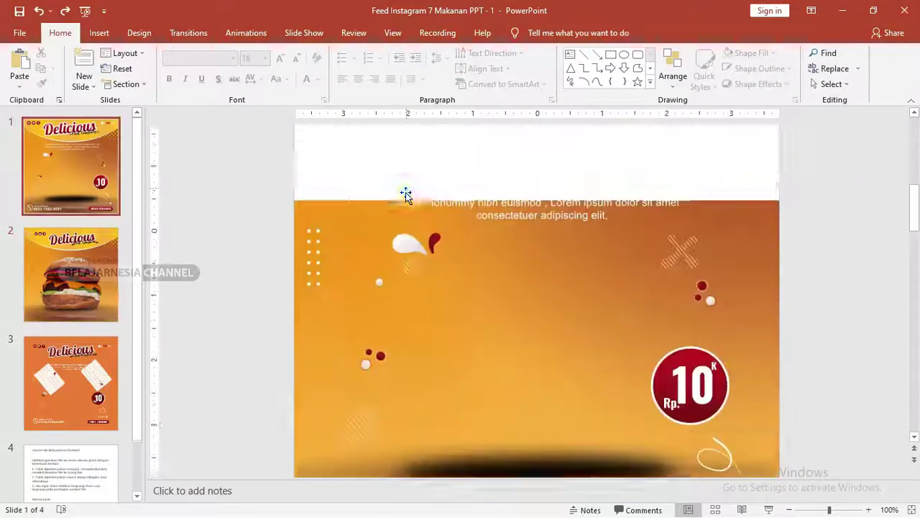
scroll(450, 212, down, 3)
scroll(427, 218, down, 3)
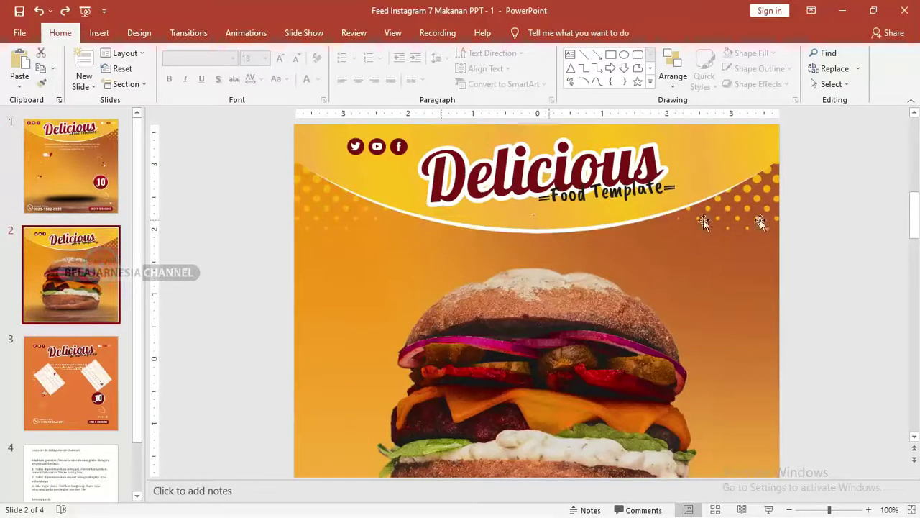
ctrl+scroll(777, 207, down, 3)
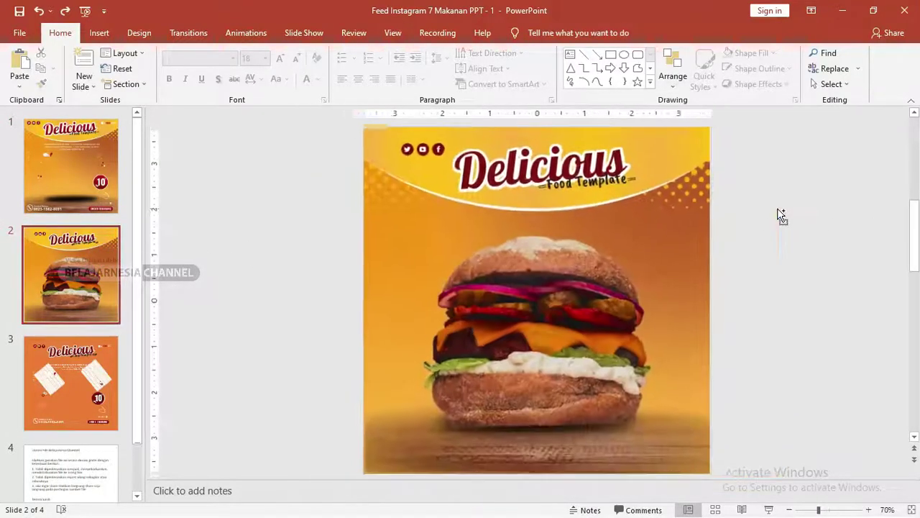
Step: Slide a small cover shape over the Delicious title letters, restoring the accidentally deleted background picture
click(461, 127)
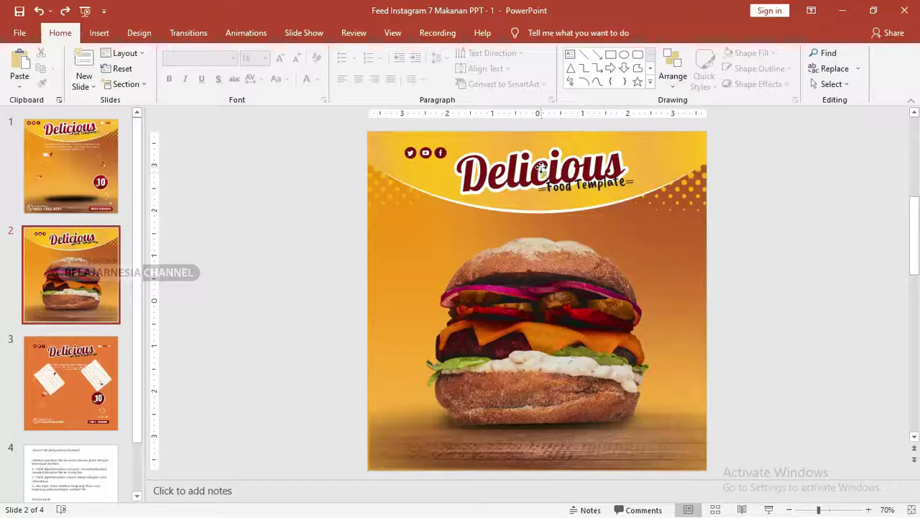
click(536, 169)
click(530, 170)
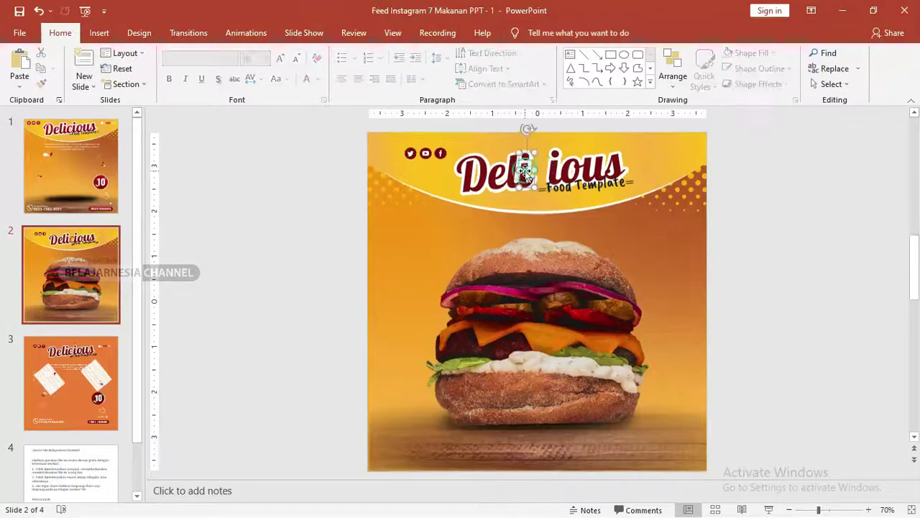
drag(530, 170, 518, 175)
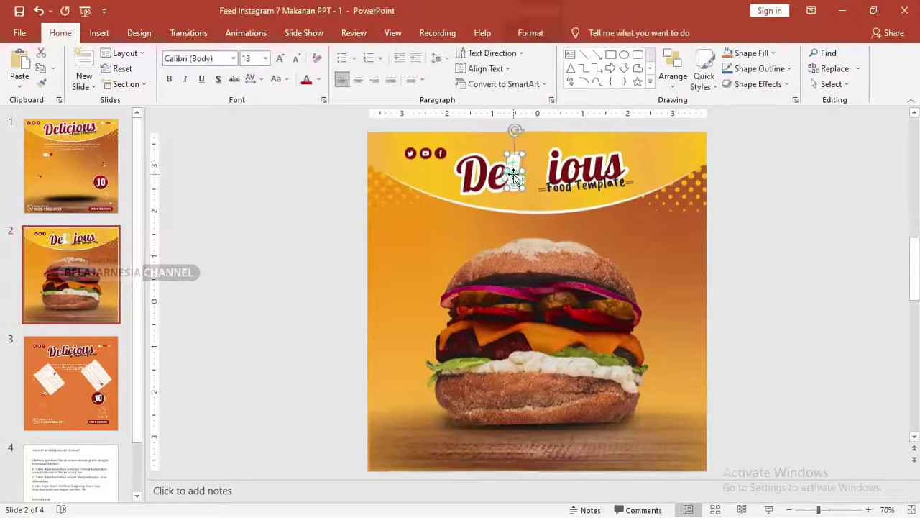
click(496, 175)
key(Delete)
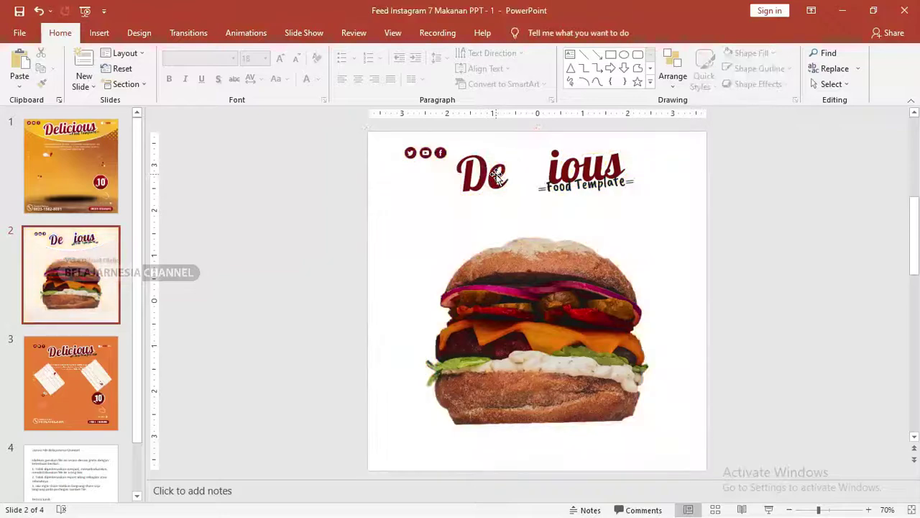
key(ctrl+z)
Step: Delete the cover shape and the leftover 'ious' and 'Food Template' title pieces
click(496, 175)
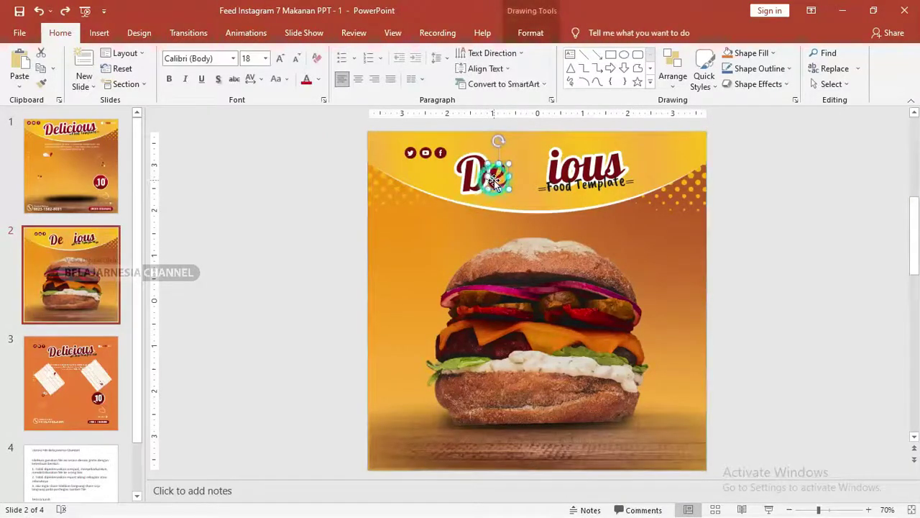
drag(496, 175, 484, 177)
click(485, 177)
click(485, 177)
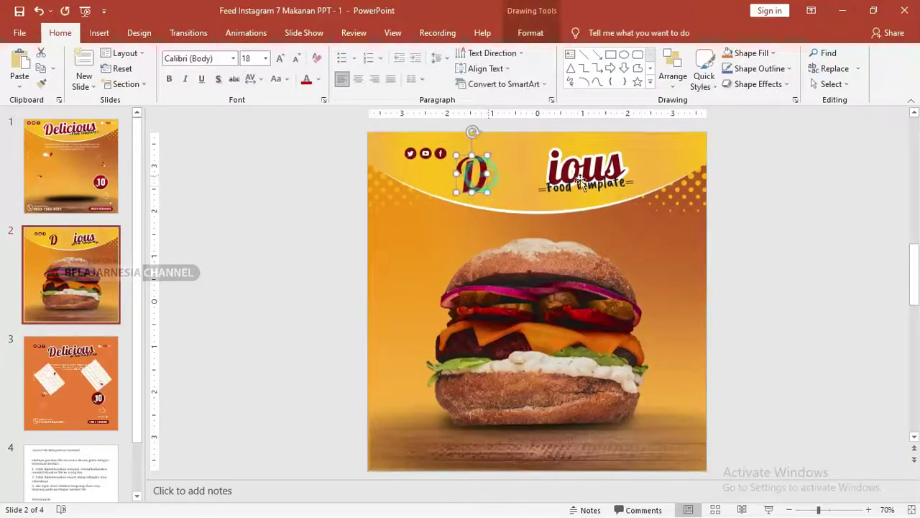
key(Delete)
mouse_move(782, 210)
mouse_down()
mouse_move(495, 141)
mouse_move(494, 122)
mouse_up()
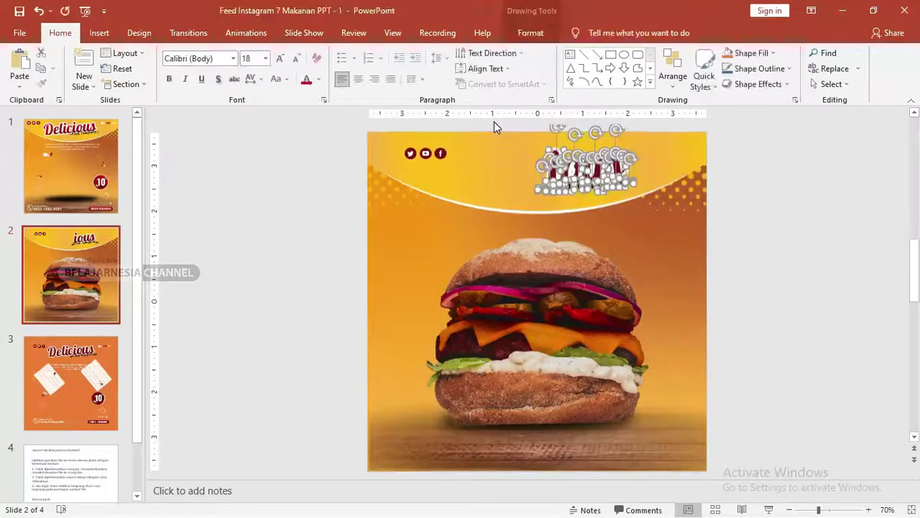
key(Delete)
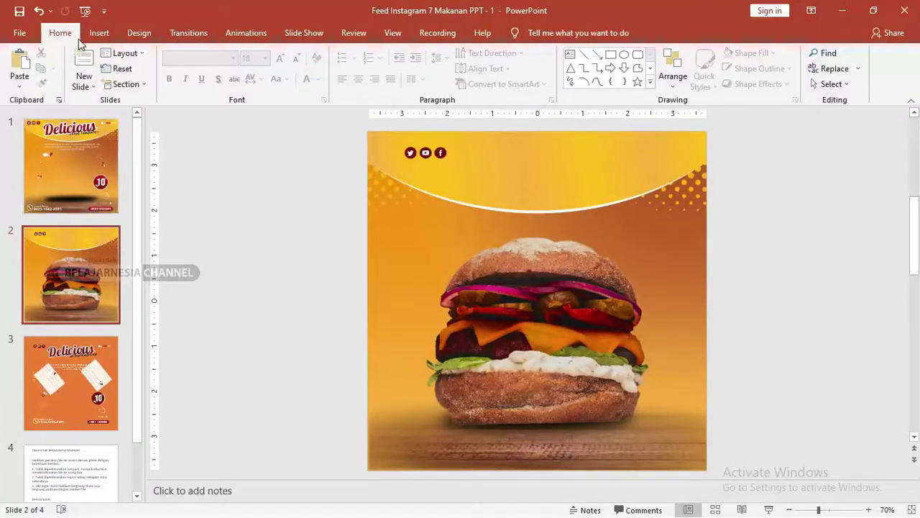
Step: Draw a text box across the top header and type the start of the title, 'HAMBUR'
click(96, 37)
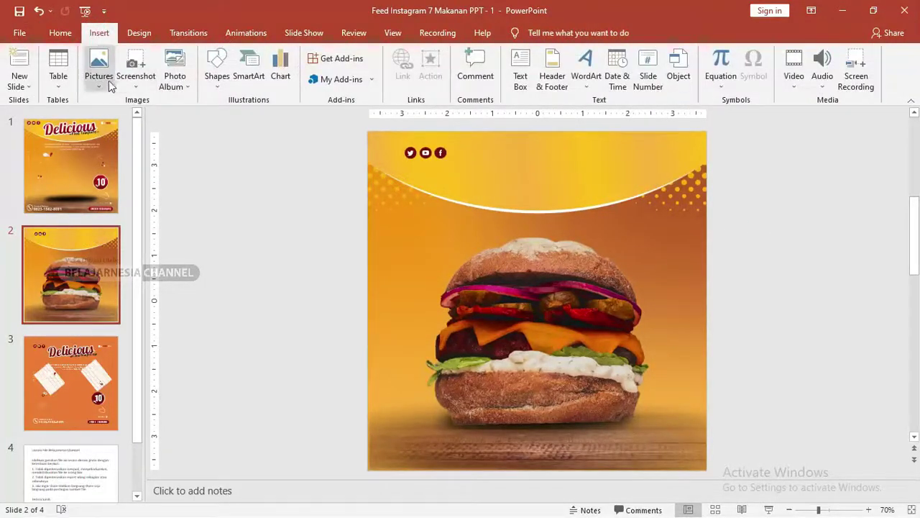
click(60, 33)
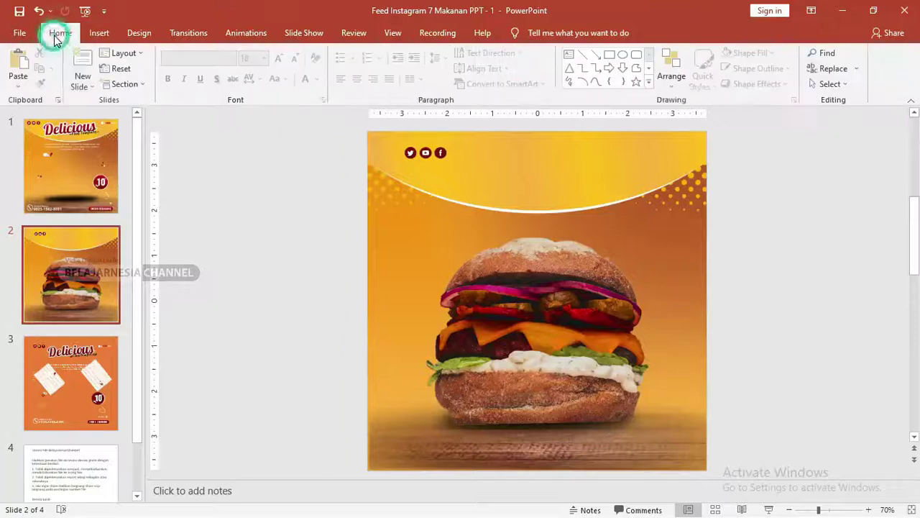
click(101, 36)
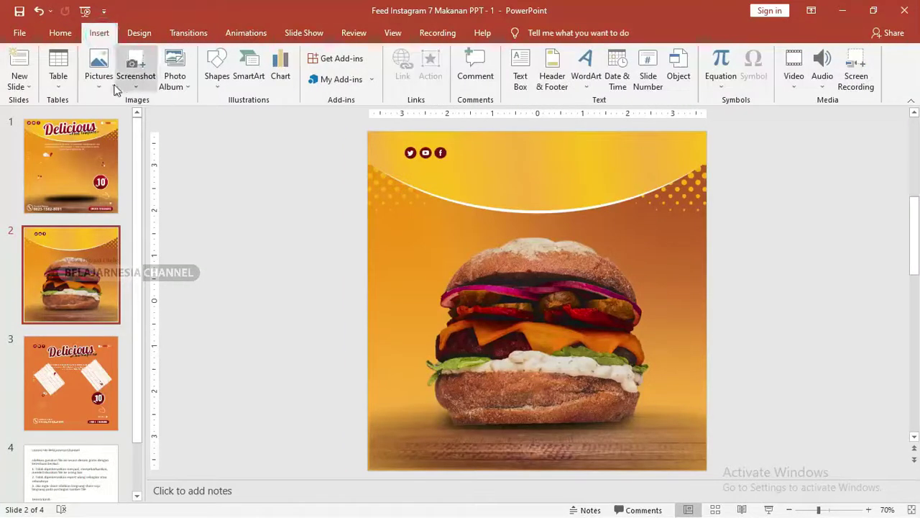
click(217, 79)
click(211, 118)
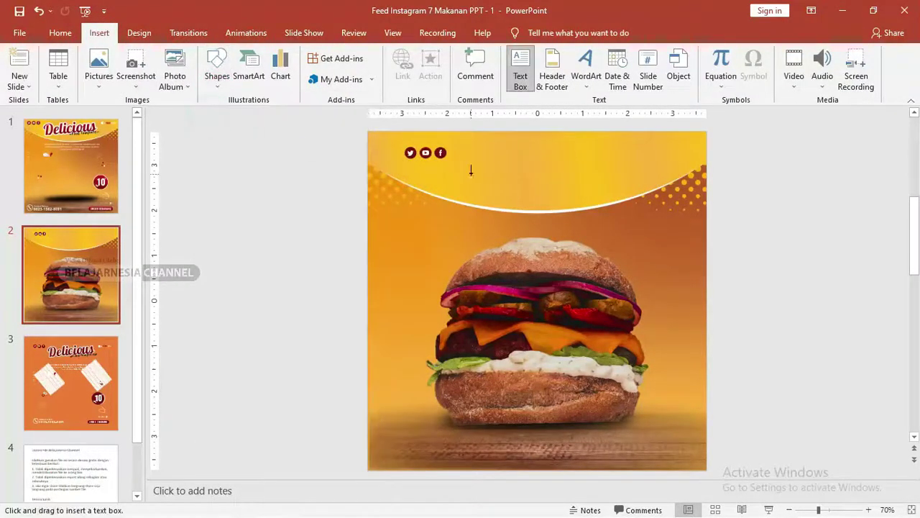
drag(470, 150, 681, 216)
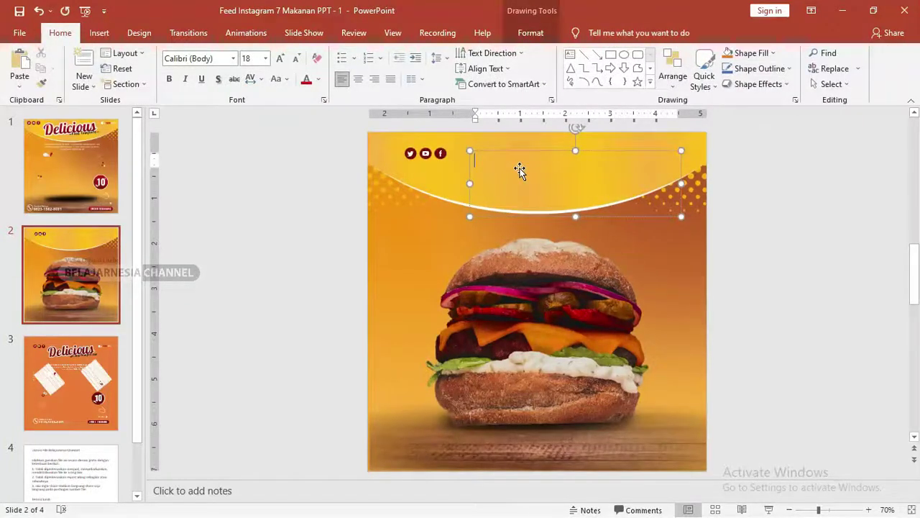
text(HAMBUREUY)
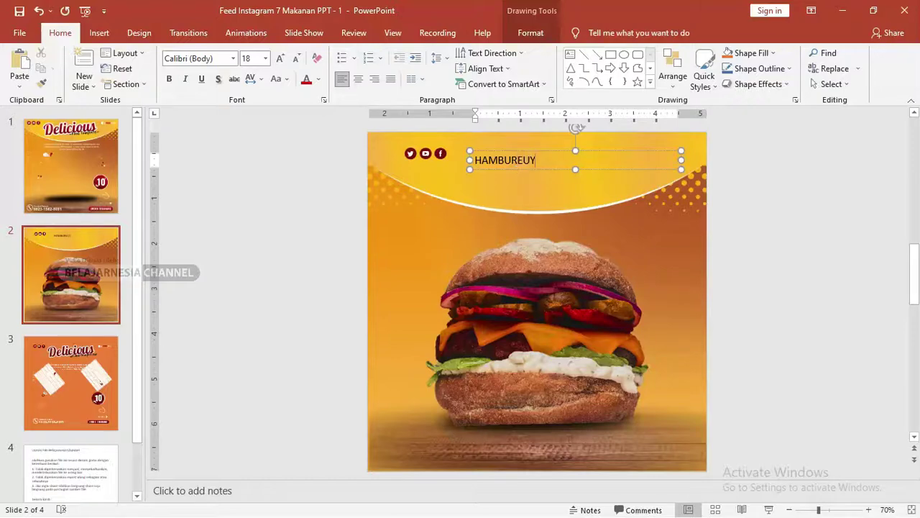
Step: Make the HAMBUREUY title bold and set its font to Galada at 18 pt
double_click(540, 164)
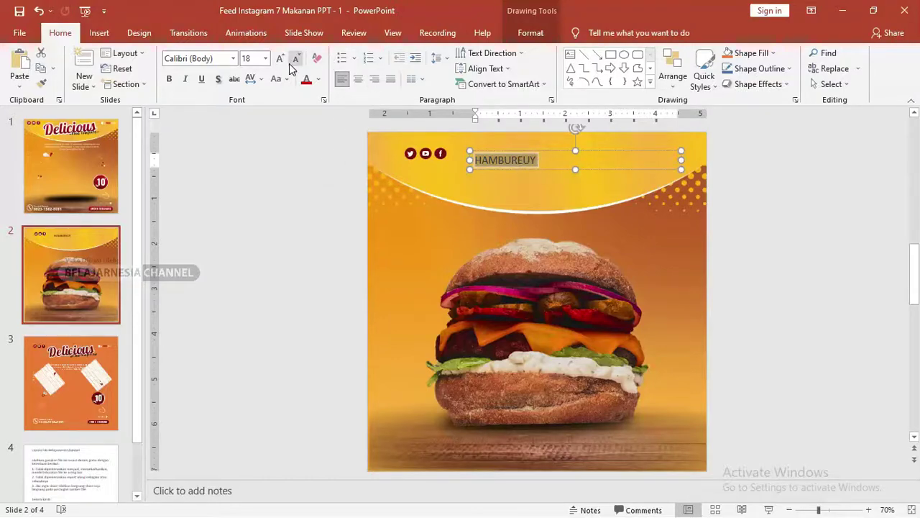
click(169, 79)
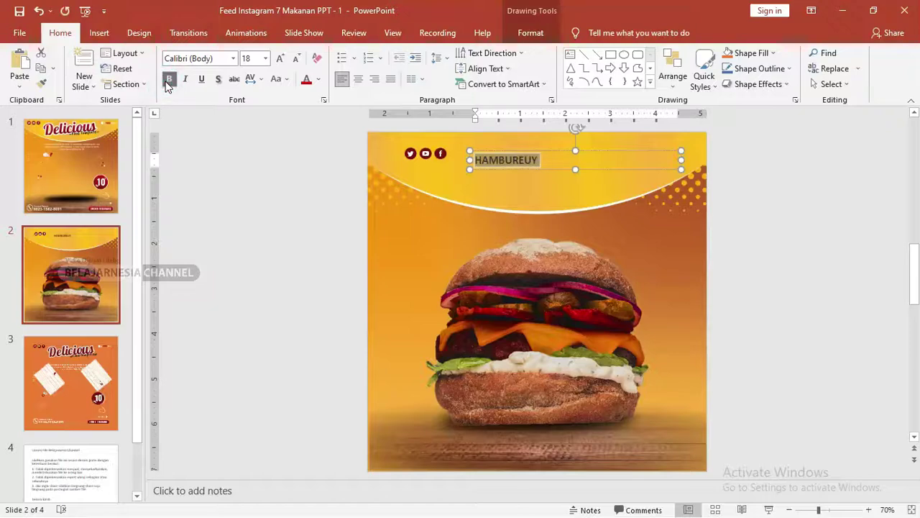
click(214, 58)
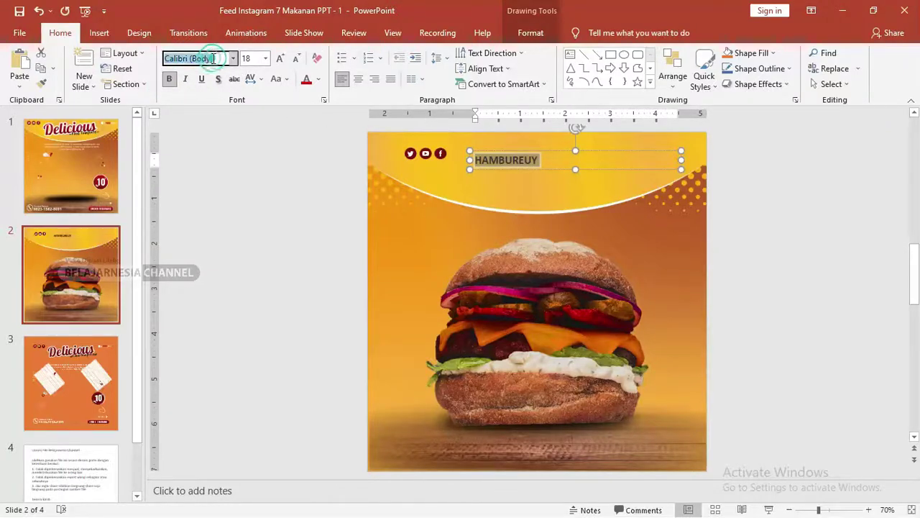
text(Gabriola)
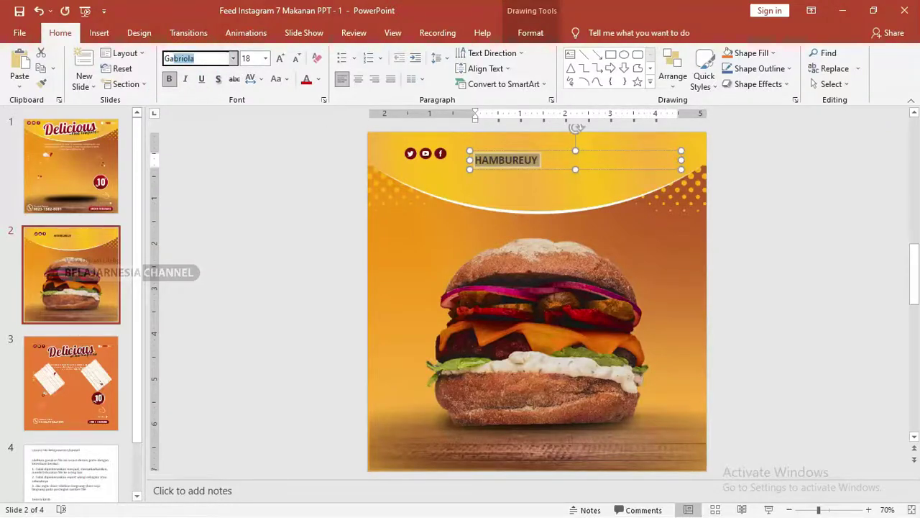
key(Return)
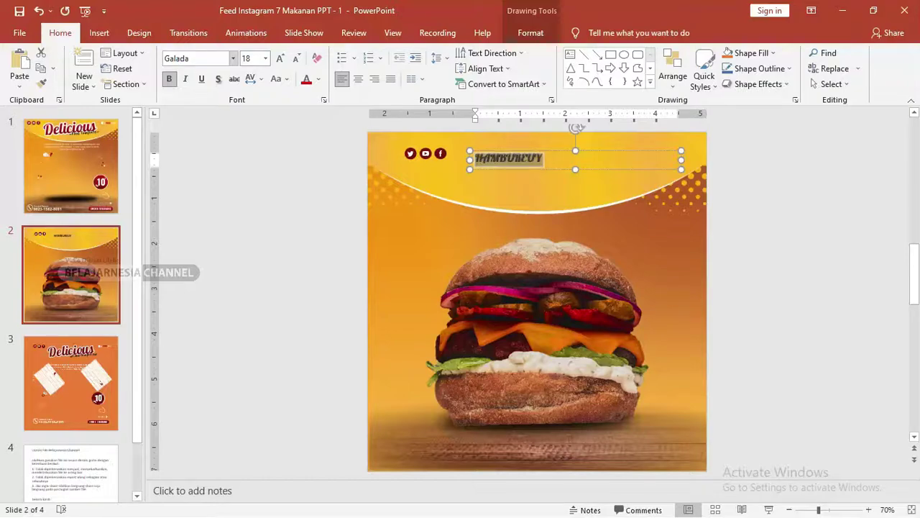
scroll(518, 172, up, 10)
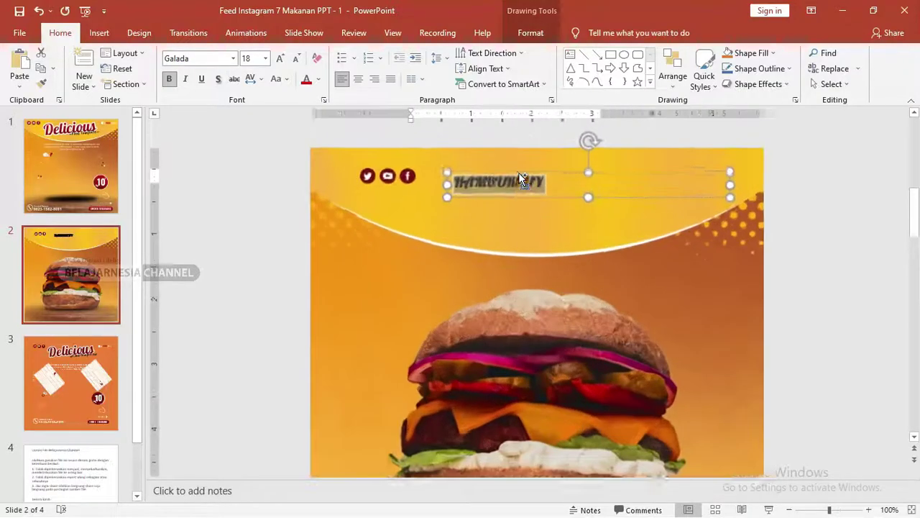
scroll(439, 217, down, 5)
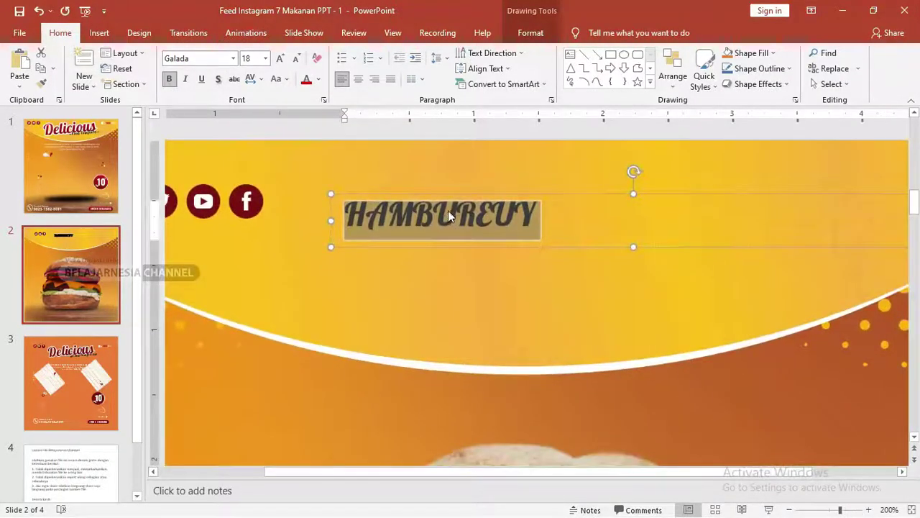
Step: Apply Capitalize Each Word so the title reads 'Hambureuy'
click(276, 78)
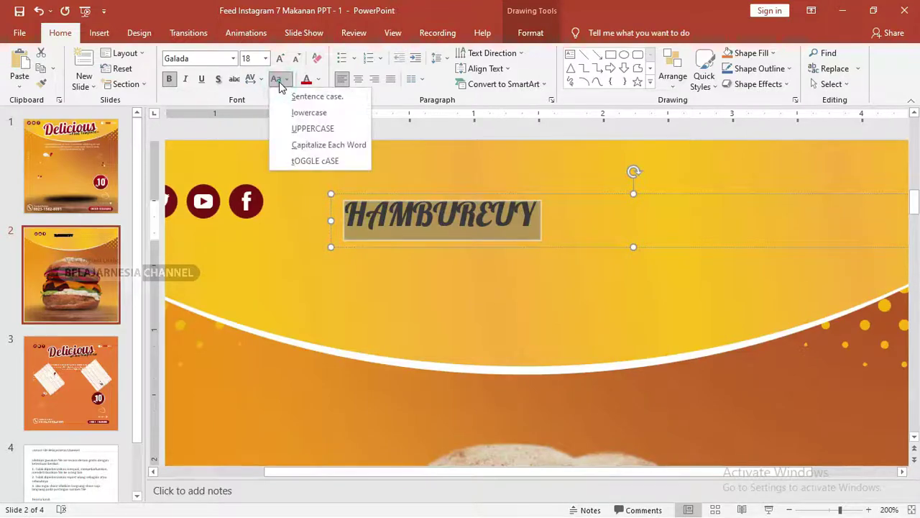
click(314, 146)
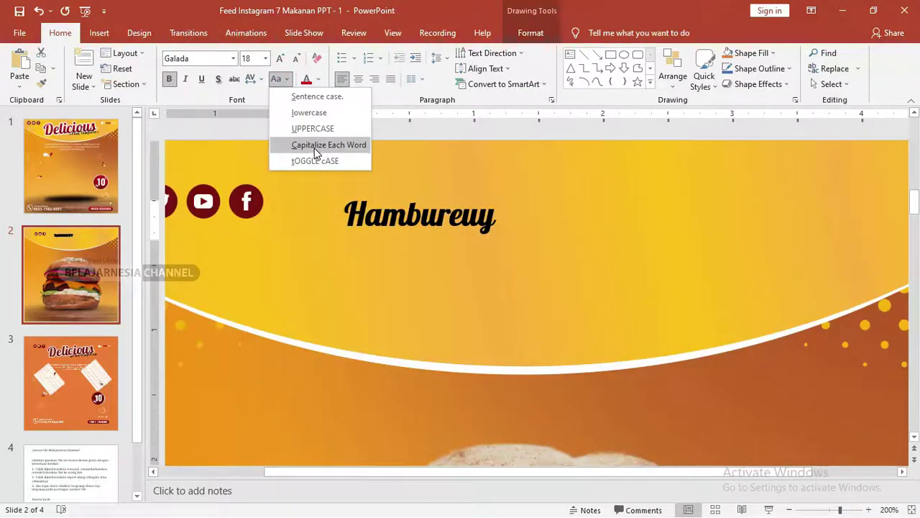
click(315, 146)
scroll(386, 204, down, 5)
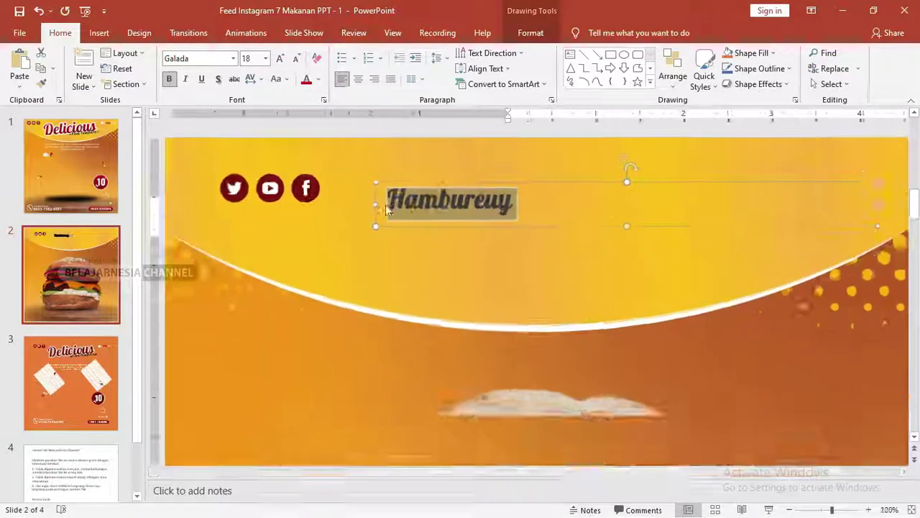
Step: Enlarge the title to 60 pt, tilt it slightly upward, and shift it left
key(ctrl+shift+period)
key(ctrl+shift+period)
key(ctrl+shift+period)
key(ctrl+shift+period)
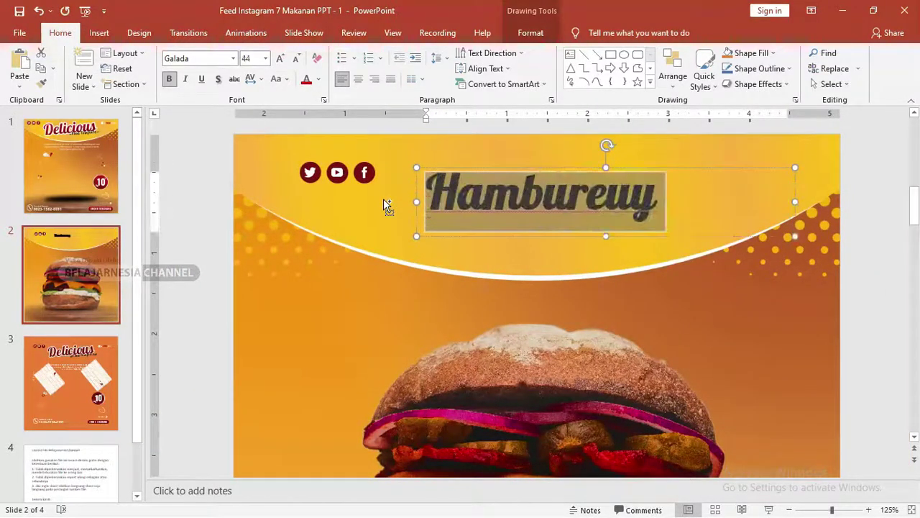
key(ctrl+shift+period)
key(ctrl+shift+period)
key(ctrl+shift+period)
key(ctrl+shift+period)
key(ctrl+shift+period)
key(ctrl+shift+period)
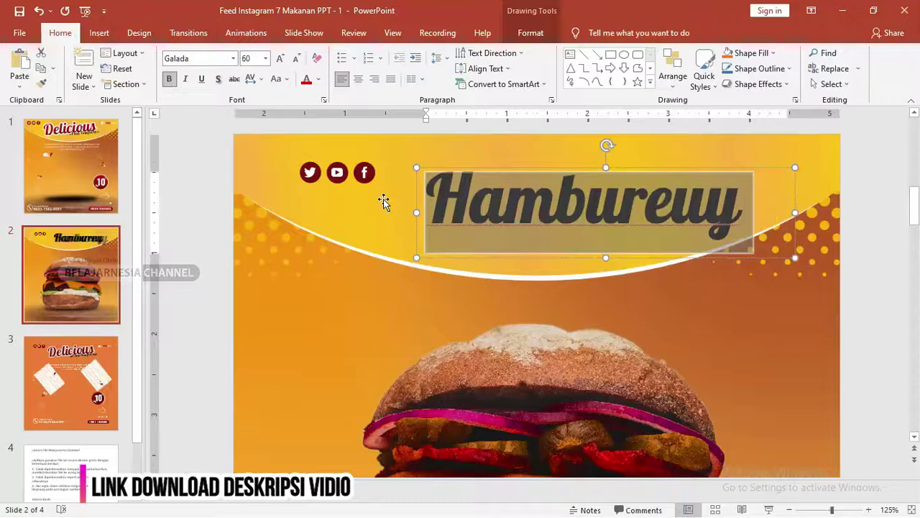
drag(605, 144, 600, 146)
drag(555, 173, 499, 171)
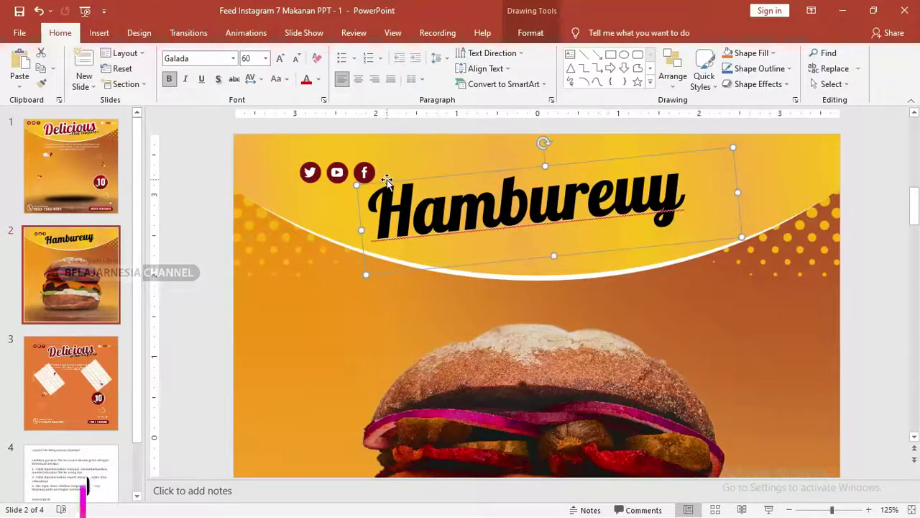
Step: Colour the Hambureuy title text dark red using the font colour choices
click(319, 80)
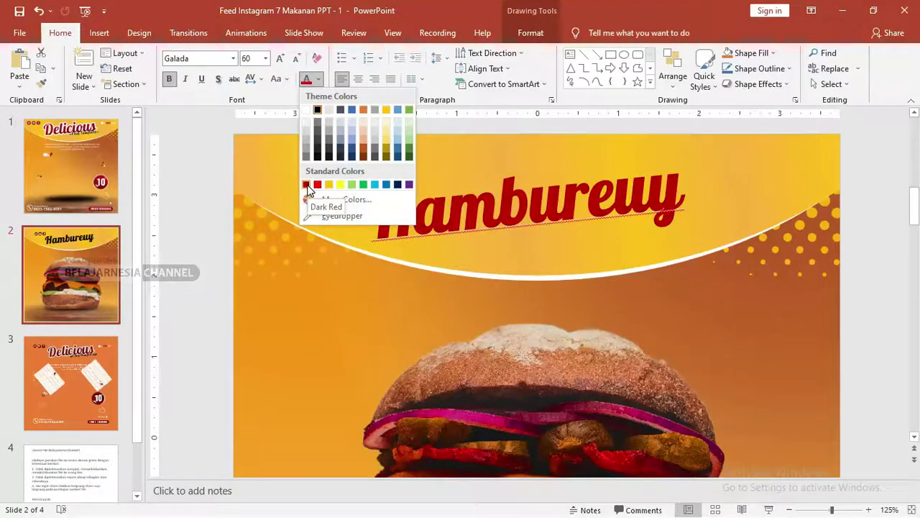
click(307, 186)
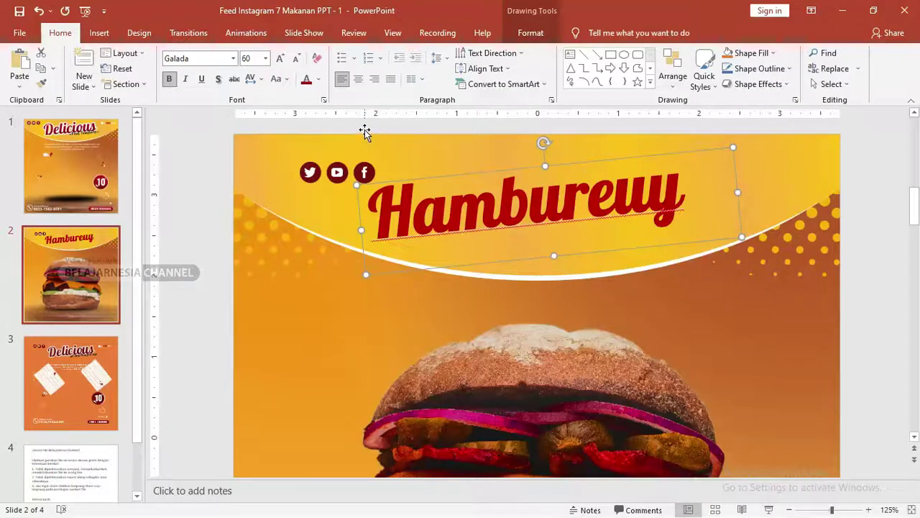
click(319, 81)
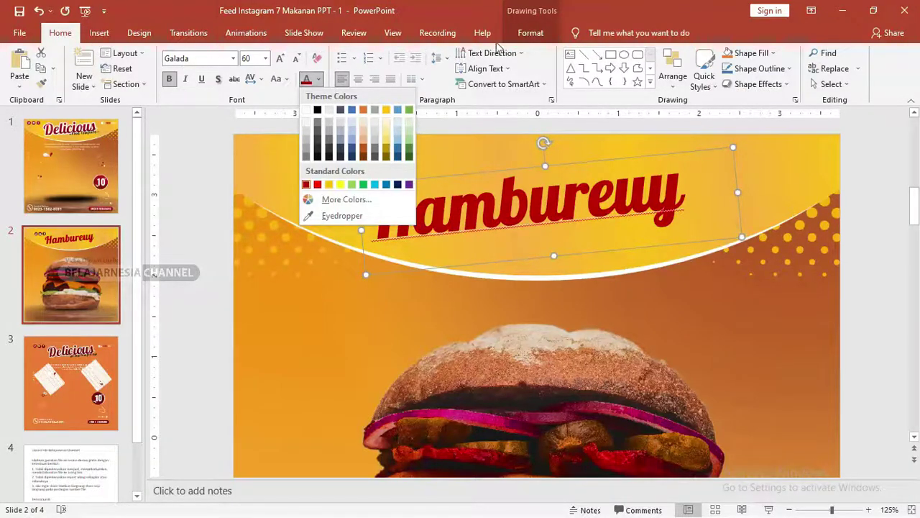
click(528, 32)
click(530, 33)
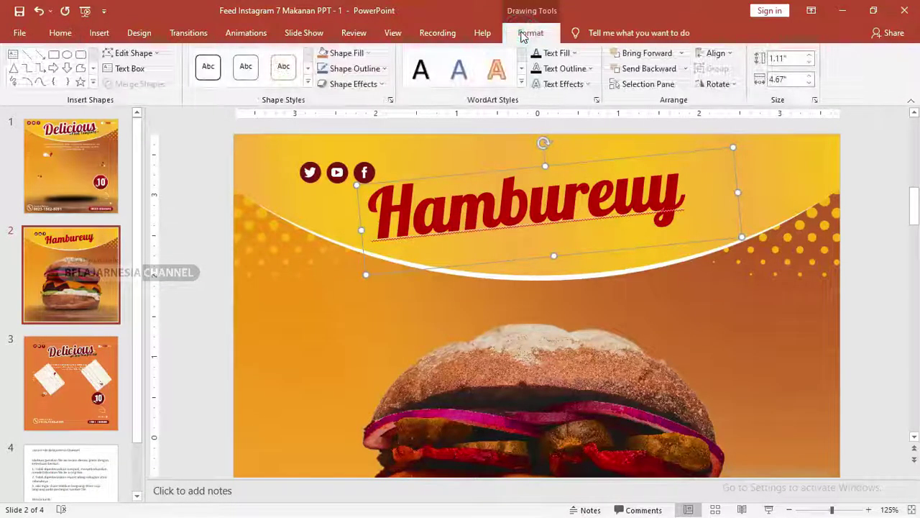
click(560, 58)
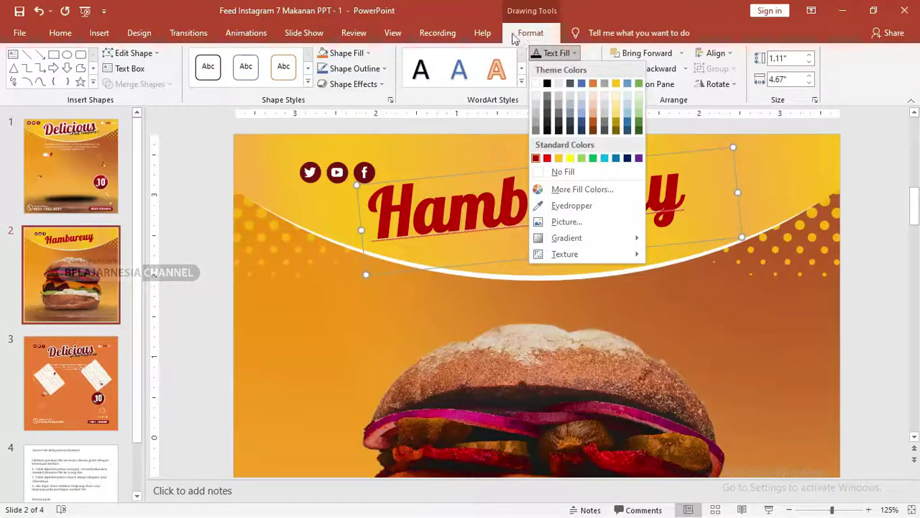
mouse_move(594, 237)
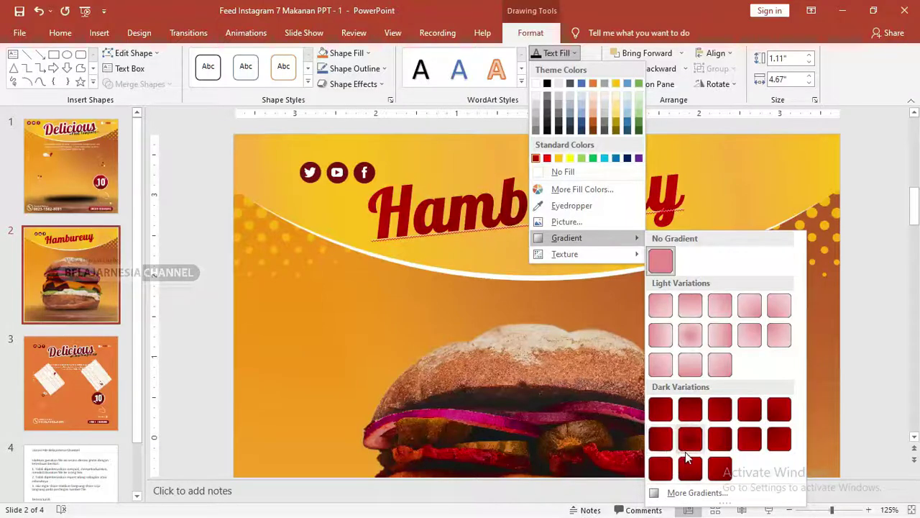
click(487, 231)
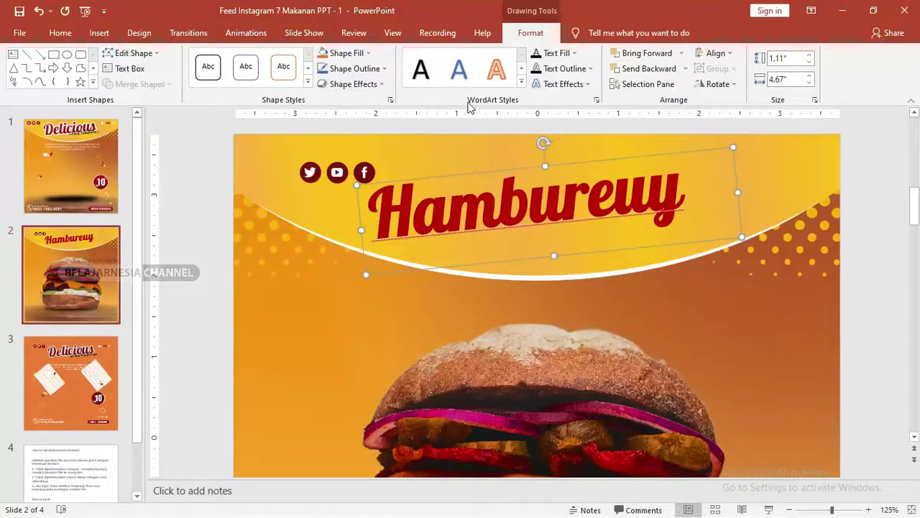
Step: Fill the title text with red, then apply the dark Linear Diagonal gradient variation
click(554, 55)
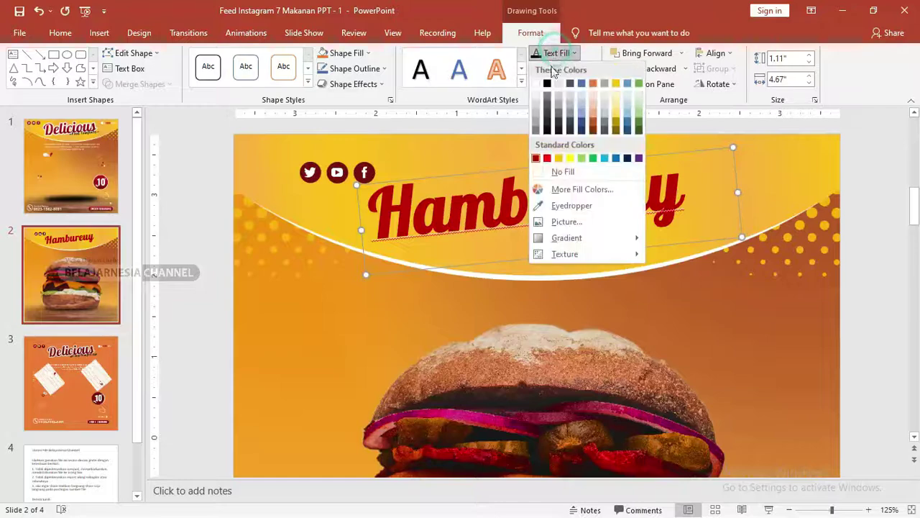
click(548, 160)
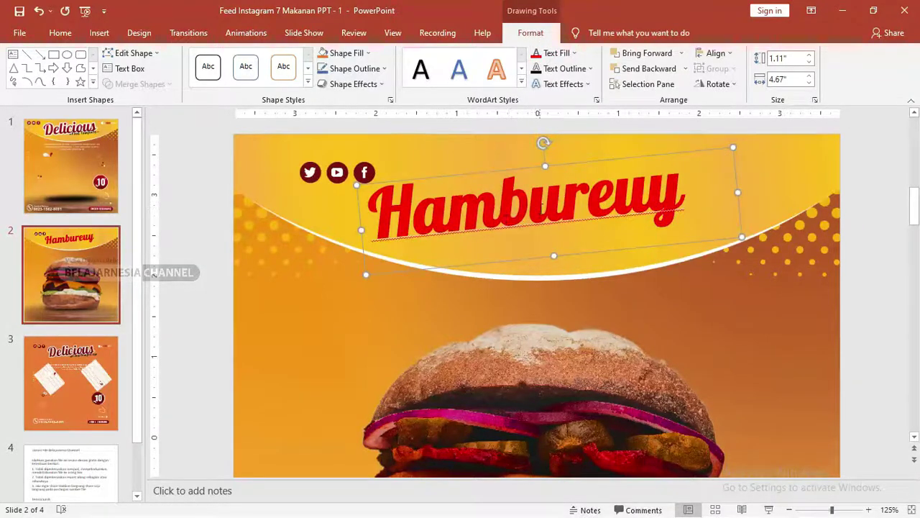
click(558, 54)
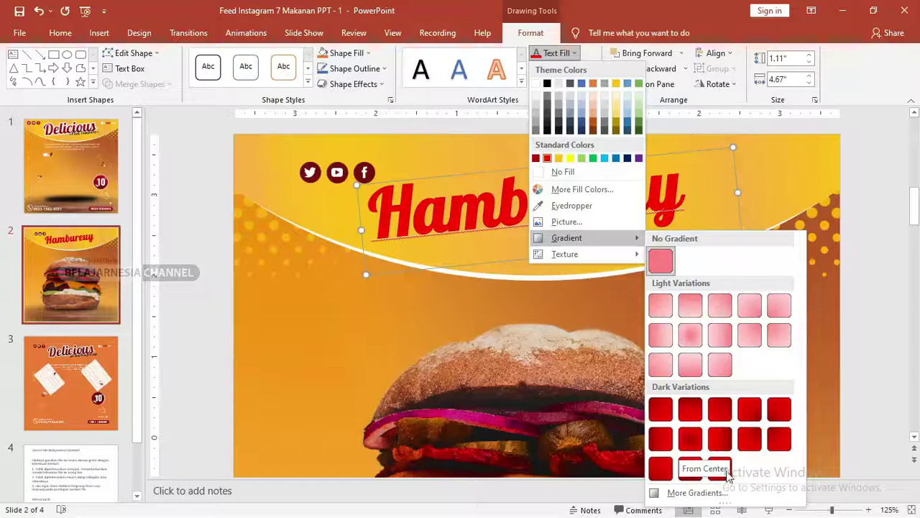
click(663, 469)
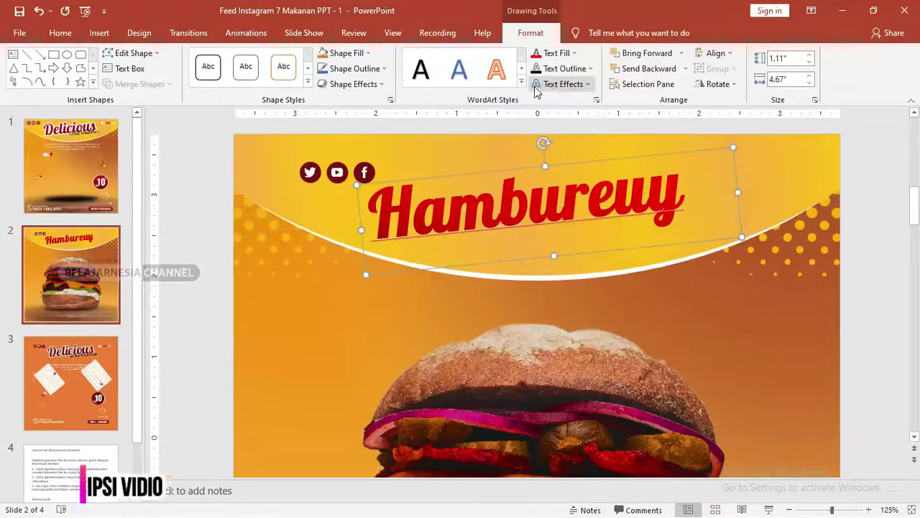
click(554, 56)
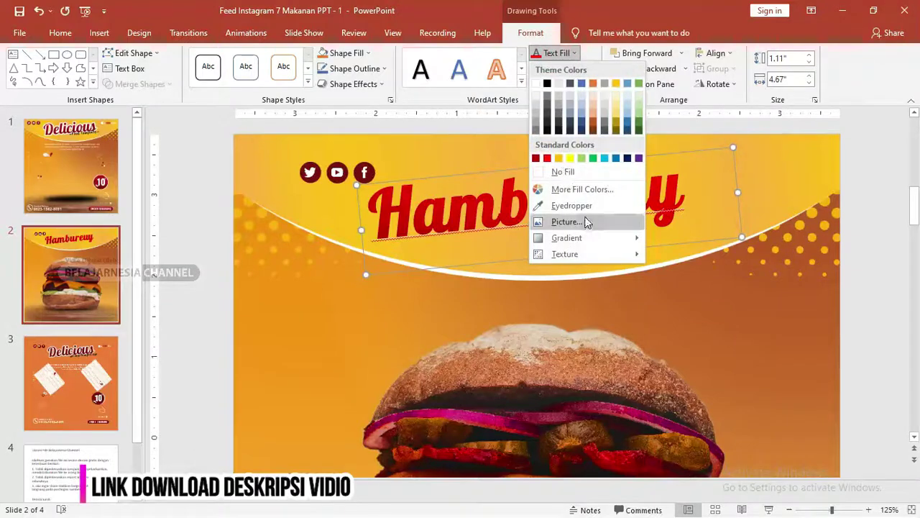
Step: Darken the gradient's first stop to a very dark maroon through More Colors
click(696, 389)
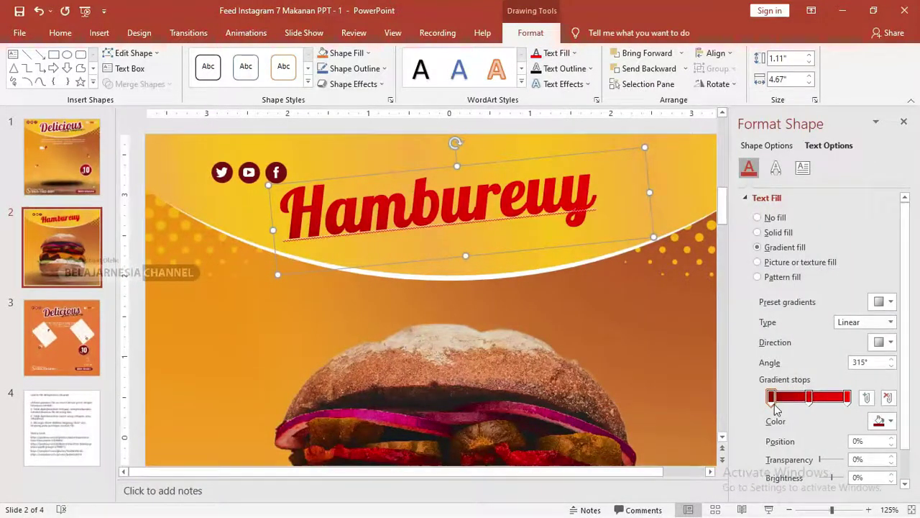
scroll(780, 260, down, 1)
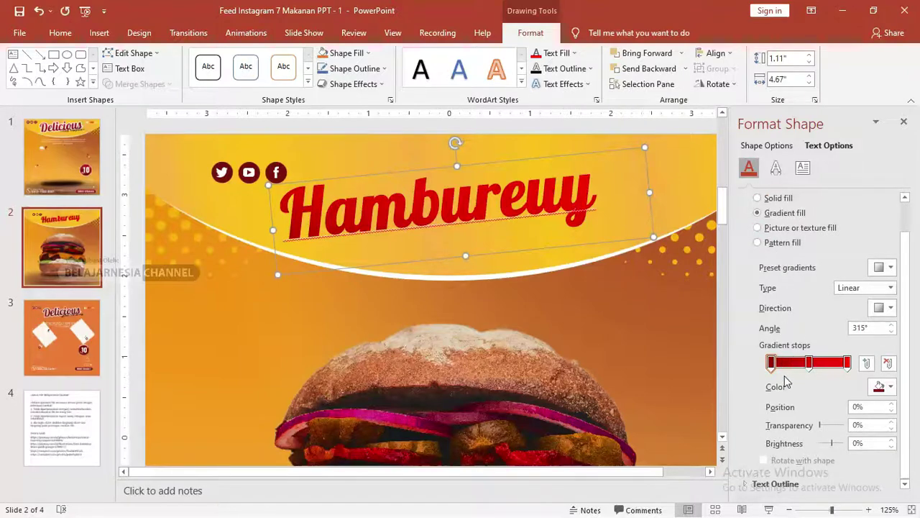
click(808, 363)
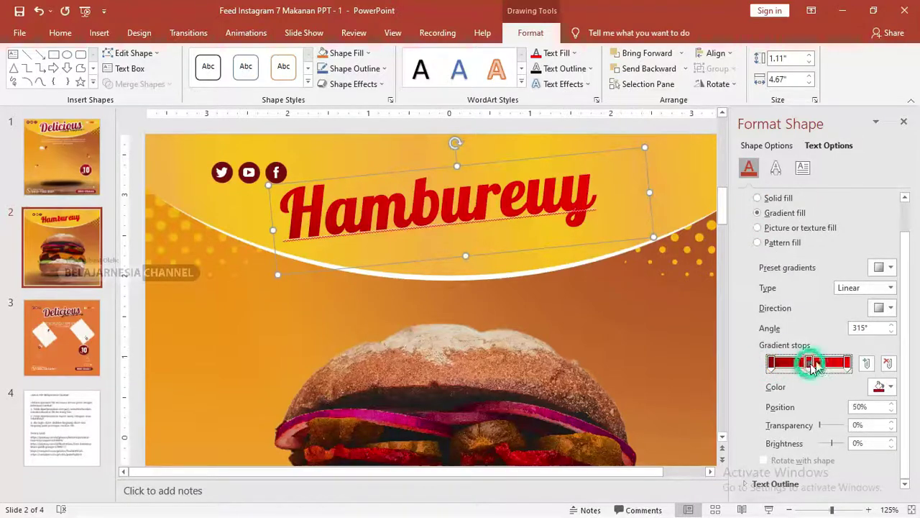
click(772, 363)
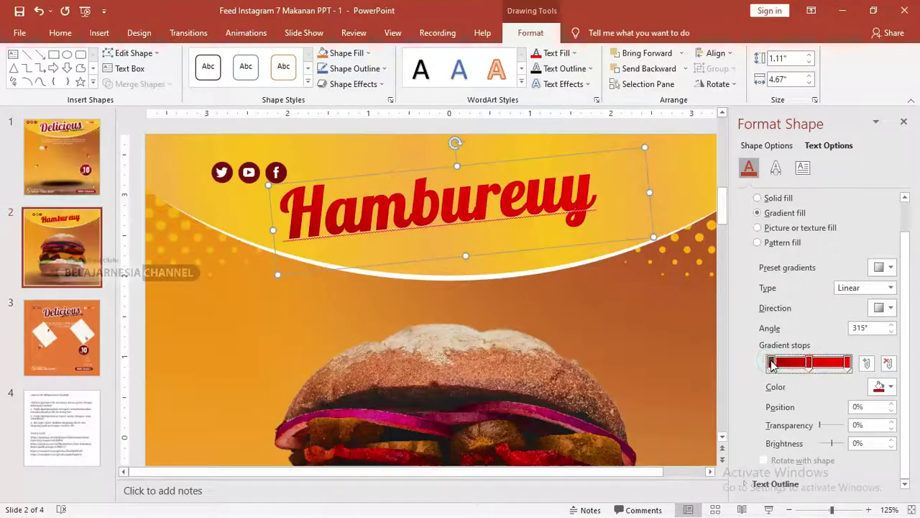
click(889, 388)
click(890, 389)
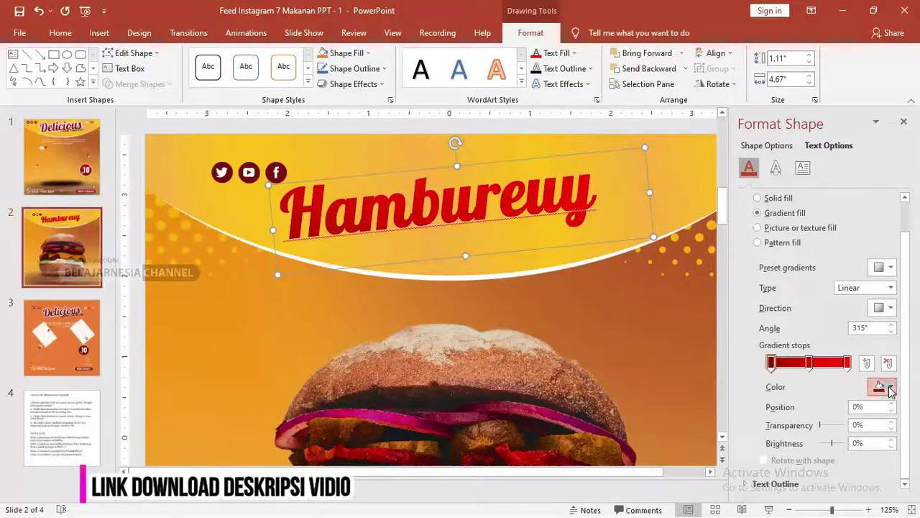
click(890, 389)
click(841, 357)
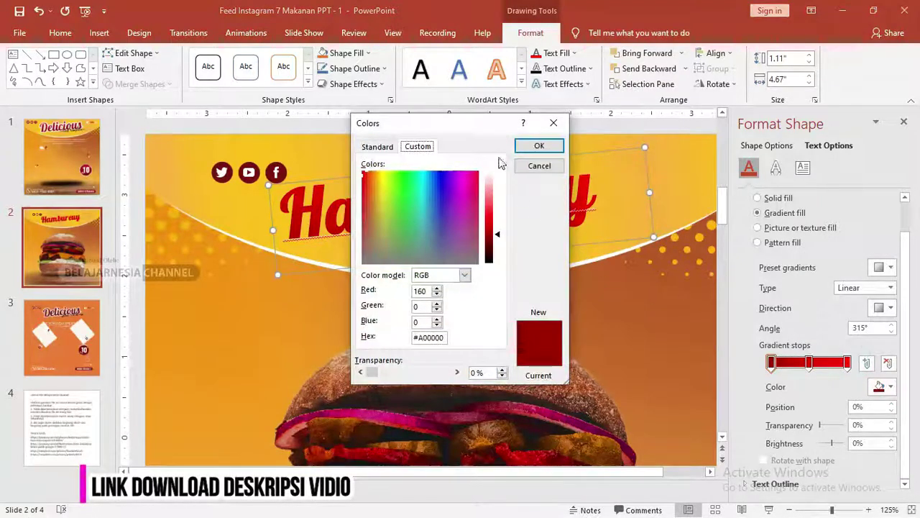
drag(493, 126, 765, 112)
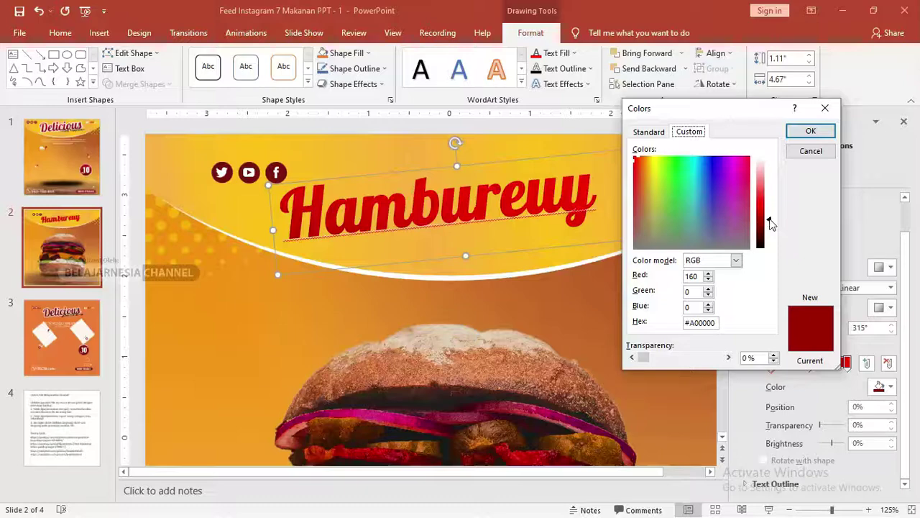
drag(770, 222, 771, 232)
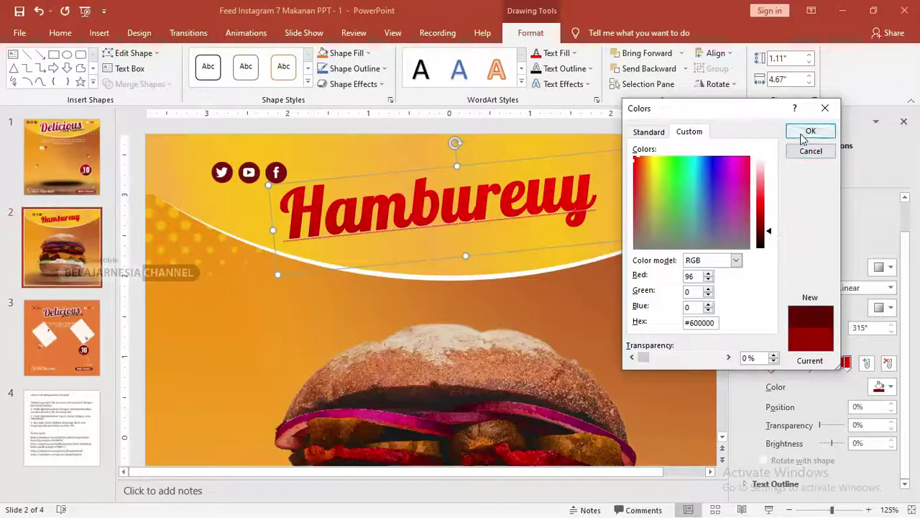
click(811, 130)
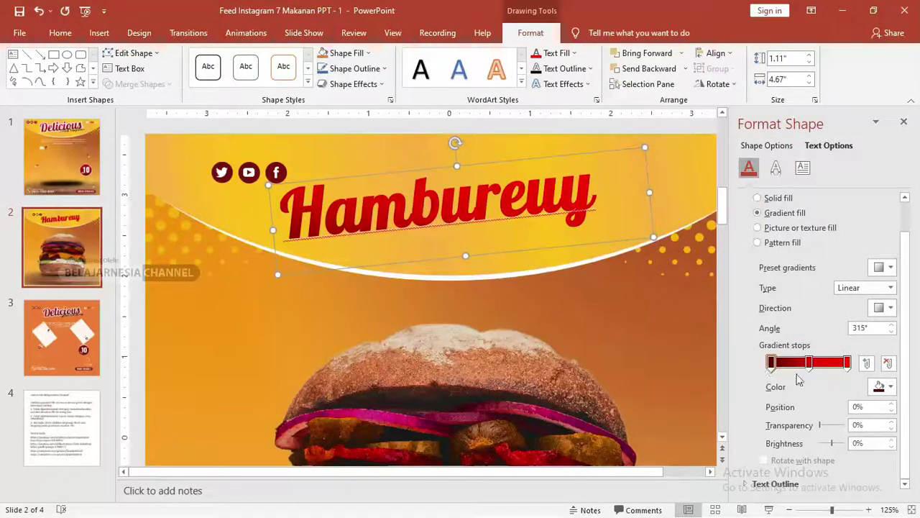
Step: Remove the middle stop, set the gradient to Linear Up (270°), and add a stop near 24%
click(810, 364)
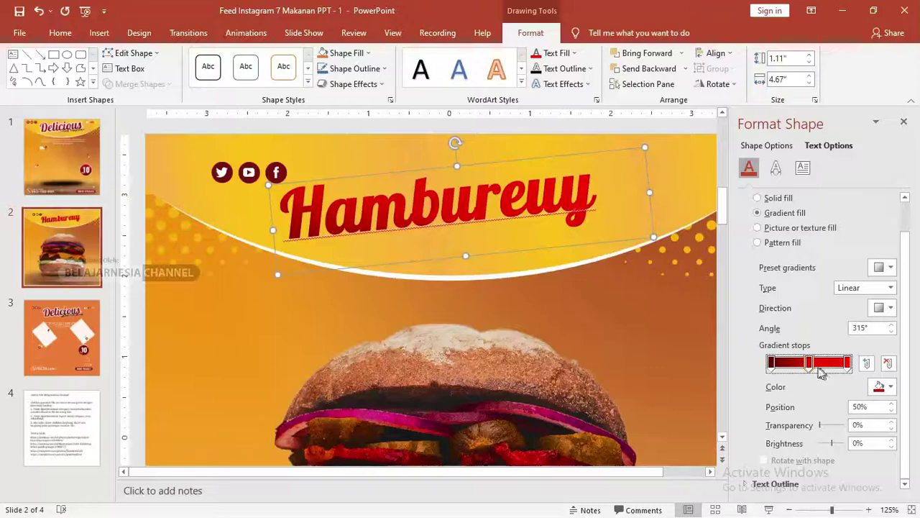
click(889, 363)
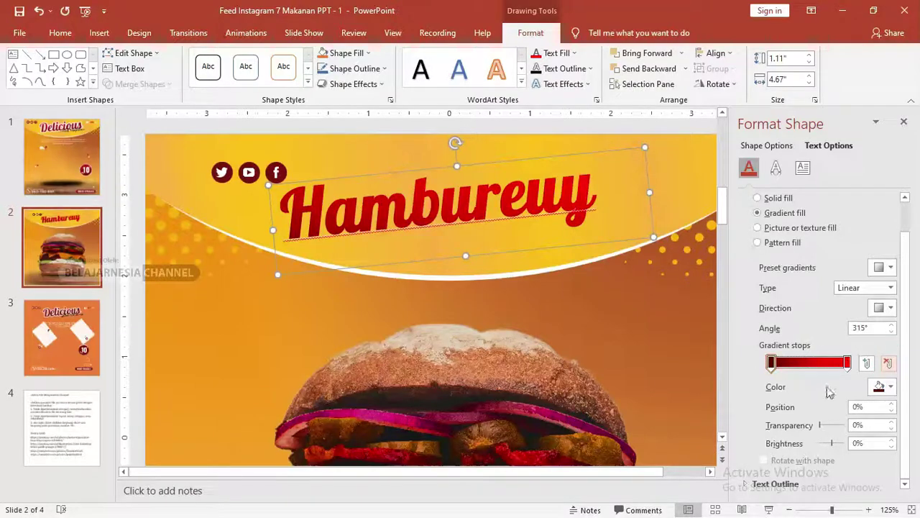
click(883, 309)
click(813, 362)
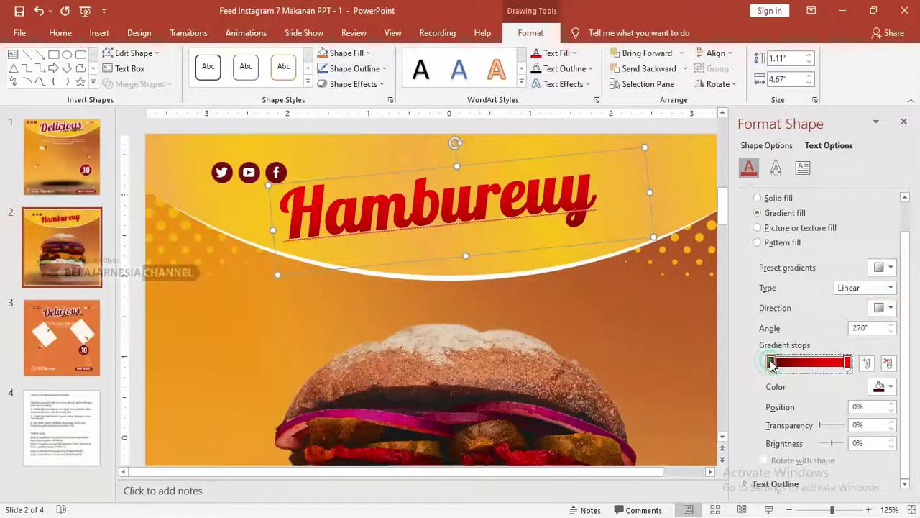
click(889, 387)
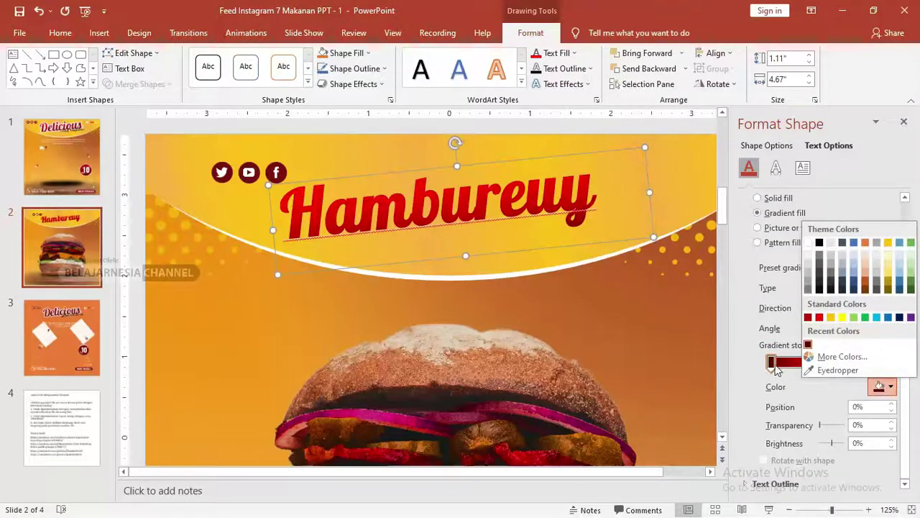
click(775, 367)
click(785, 364)
drag(787, 363, 792, 363)
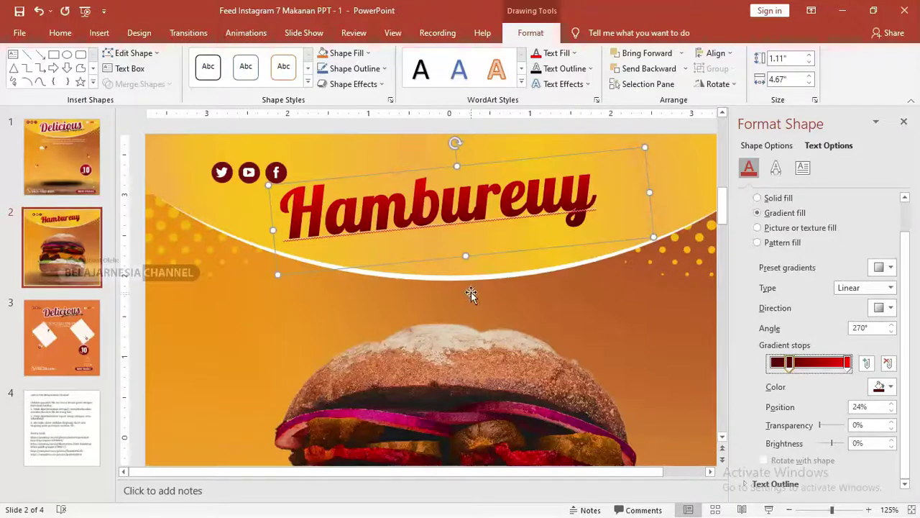
click(793, 365)
click(440, 276)
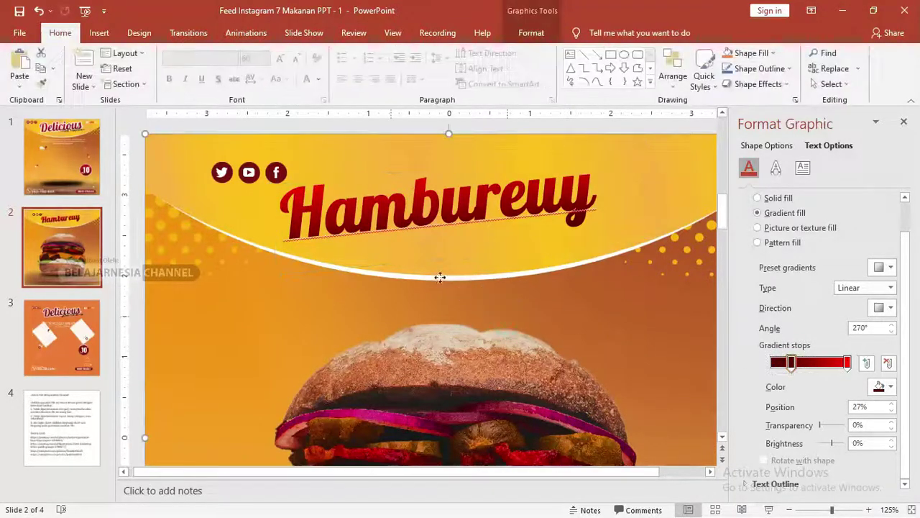
click(390, 225)
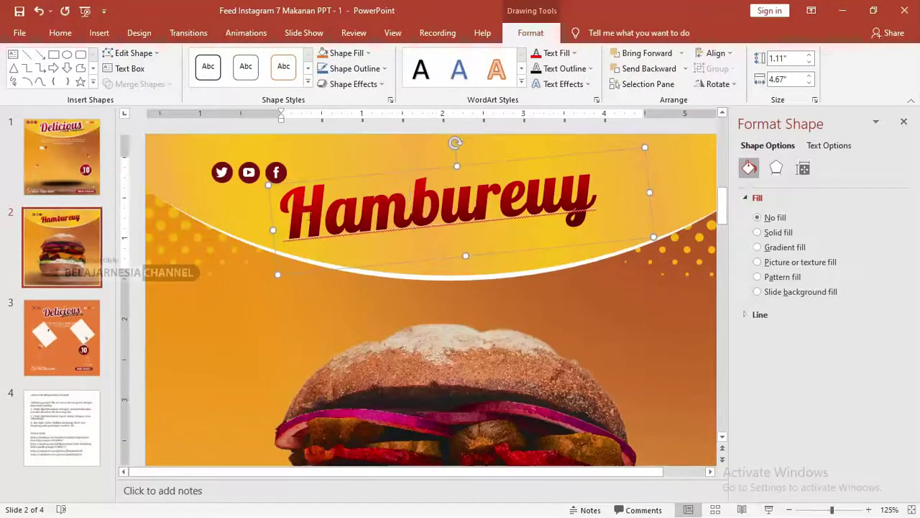
drag(284, 209, 619, 208)
click(62, 156)
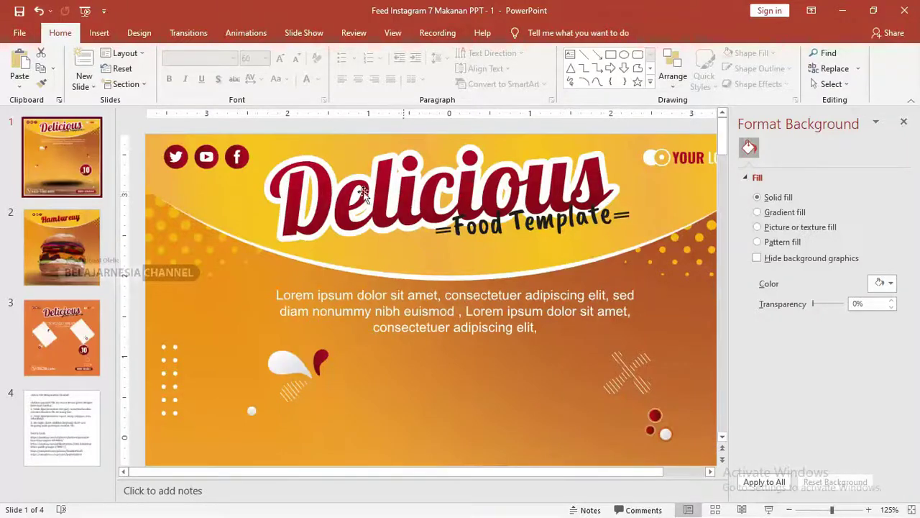
click(88, 228)
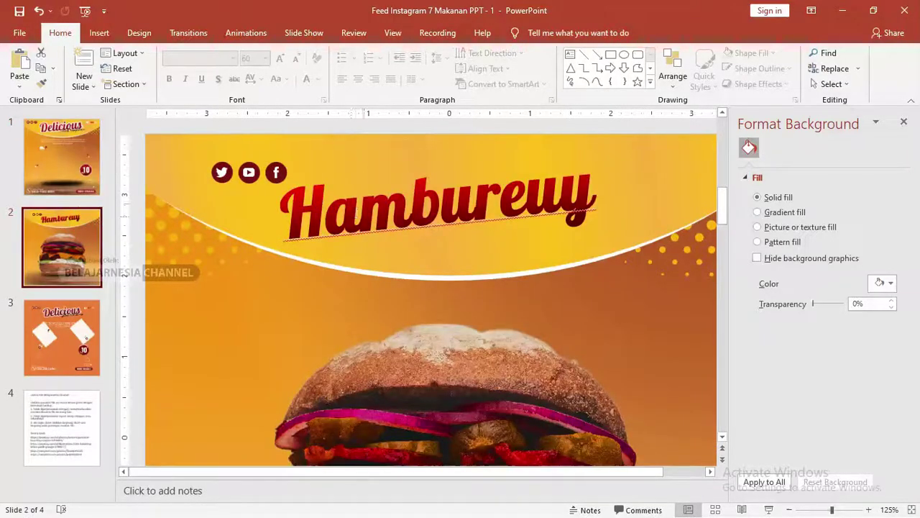
click(361, 216)
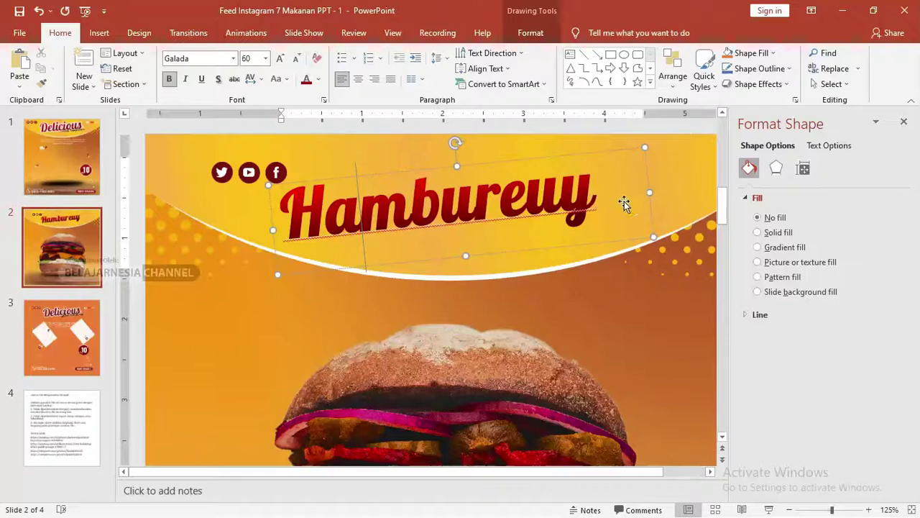
click(816, 148)
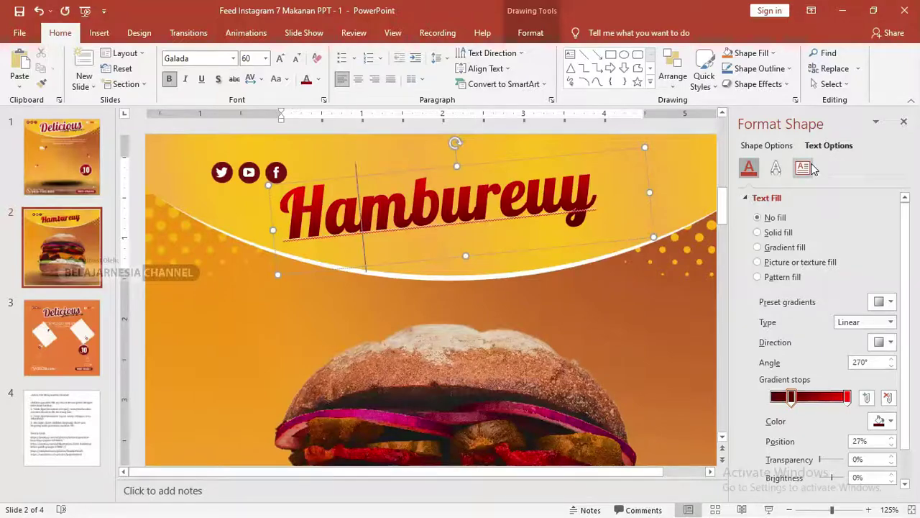
scroll(832, 239, down, 1)
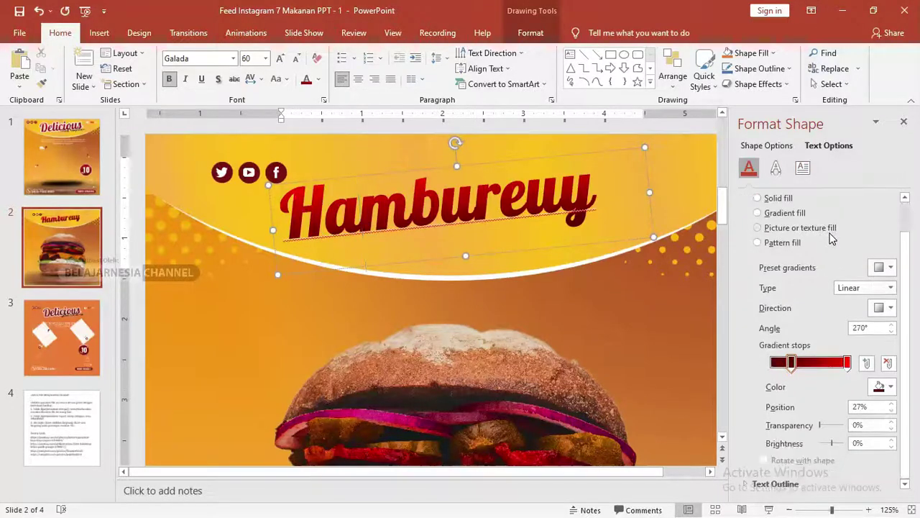
scroll(832, 238, up, 1)
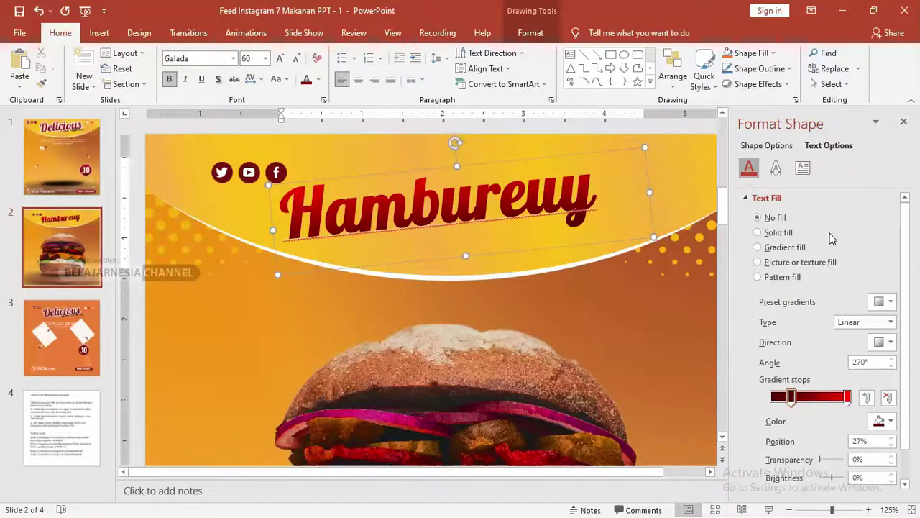
scroll(832, 239, down, 1)
key(alt)
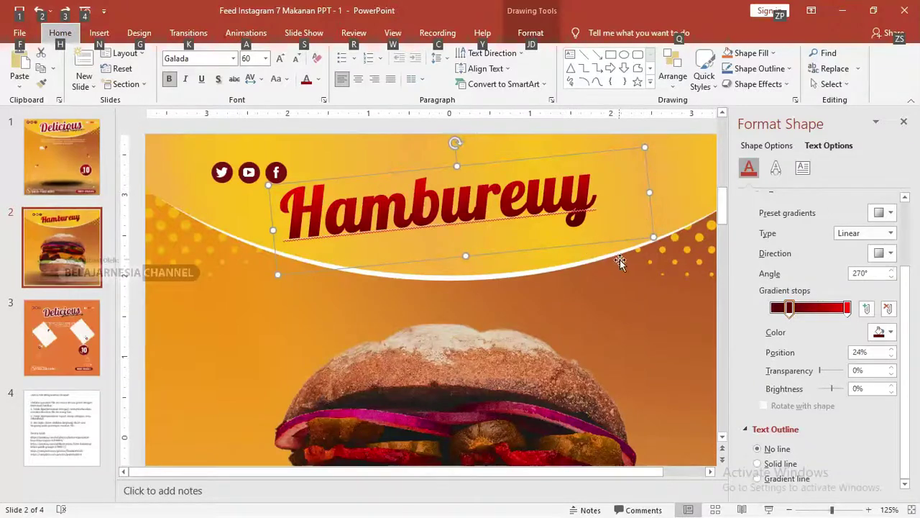
click(753, 431)
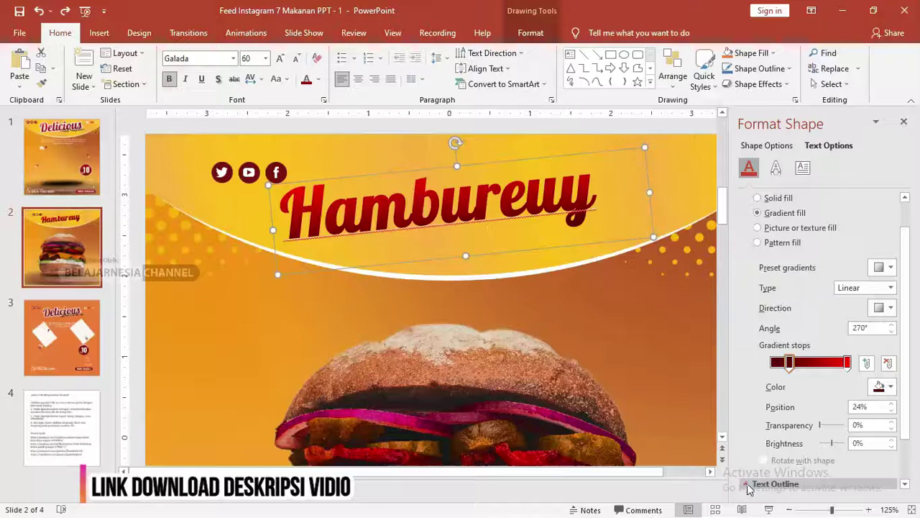
Step: Give the Hambureuy title a solid white text outline 6.5 pt wide
click(747, 485)
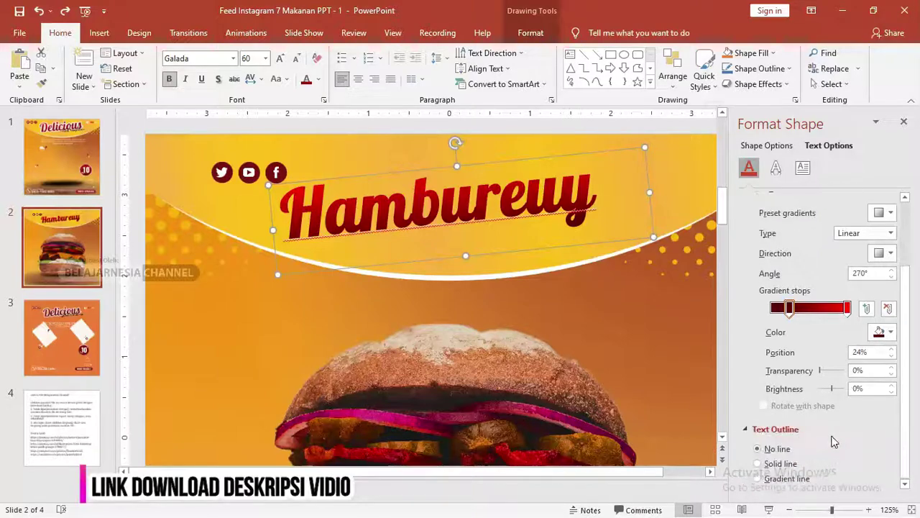
click(760, 463)
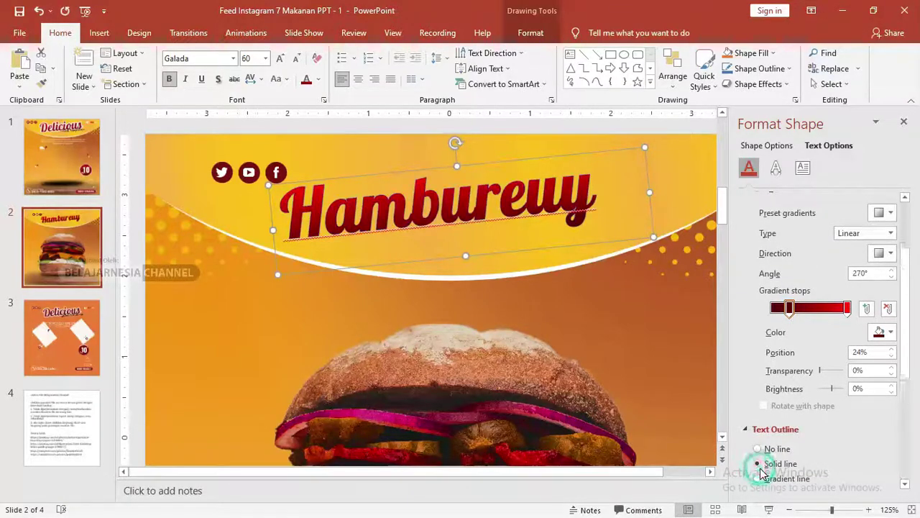
scroll(602, 234, down, 1)
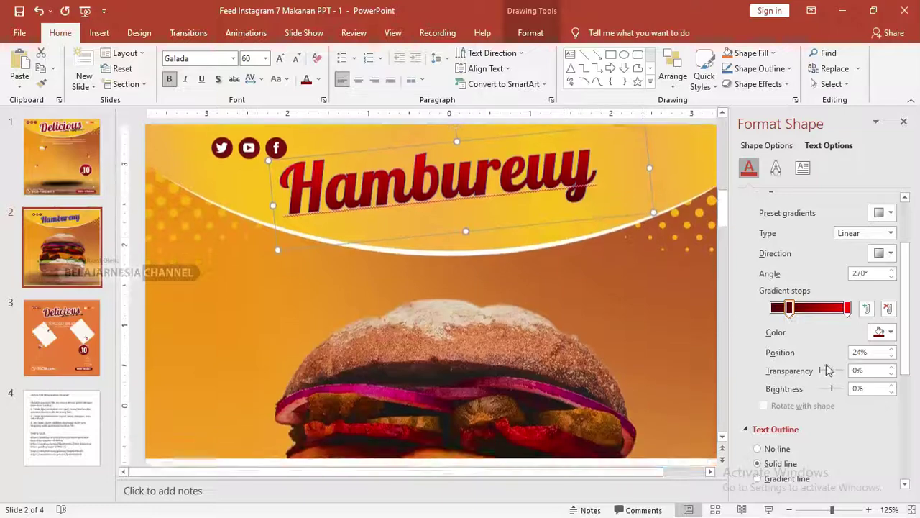
ctrl+scroll(520, 188, up, 10)
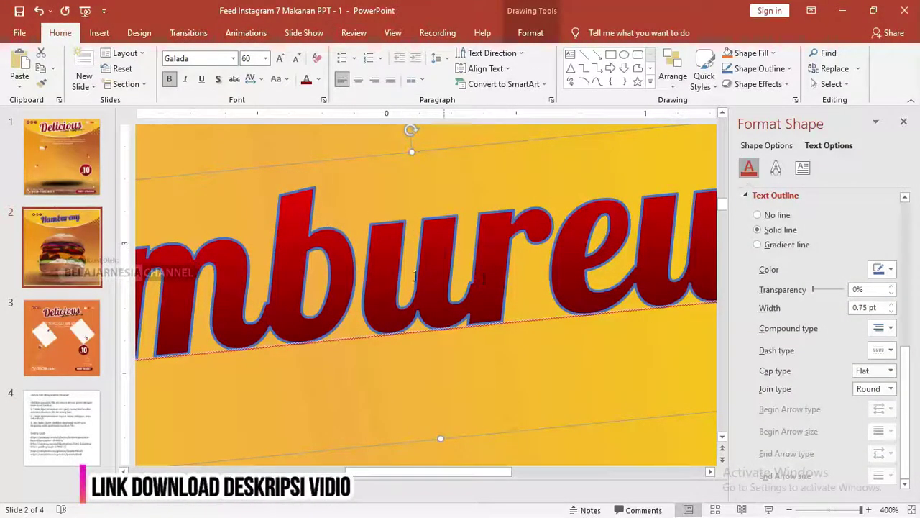
ctrl+scroll(398, 288, down, 10)
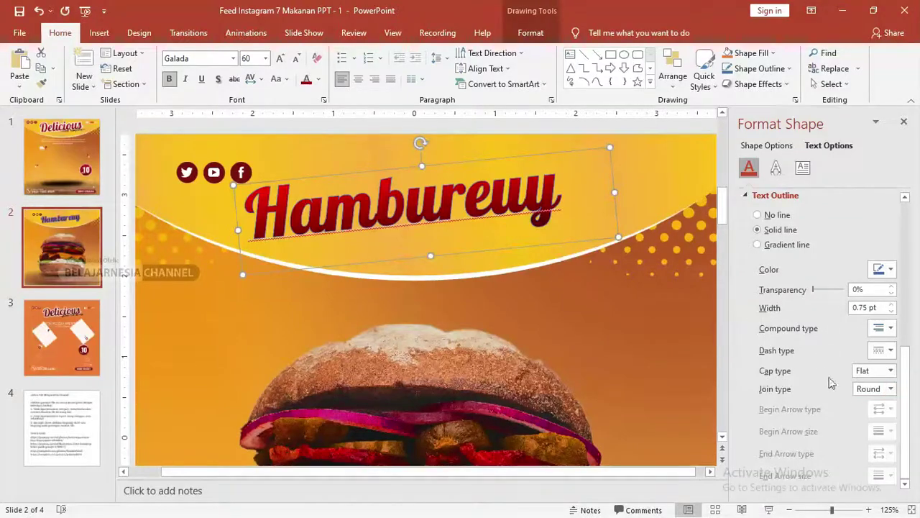
click(891, 304)
click(891, 304)
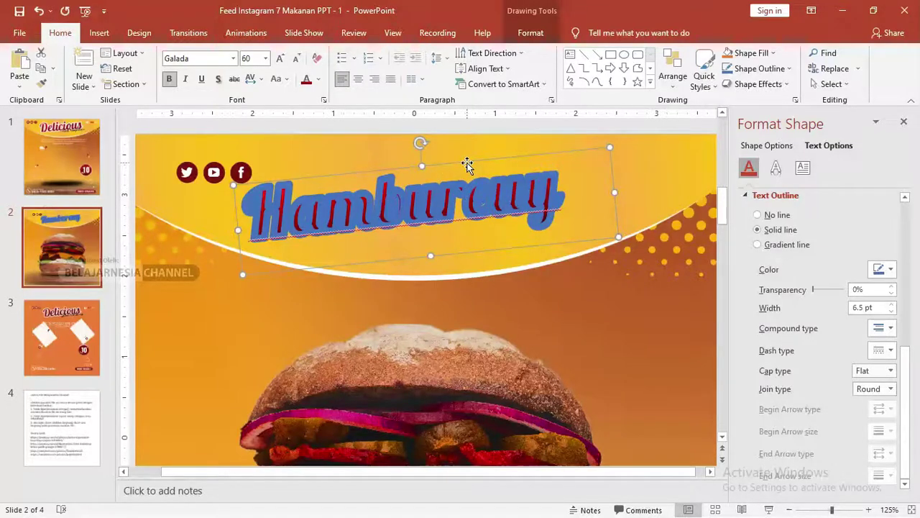
click(890, 270)
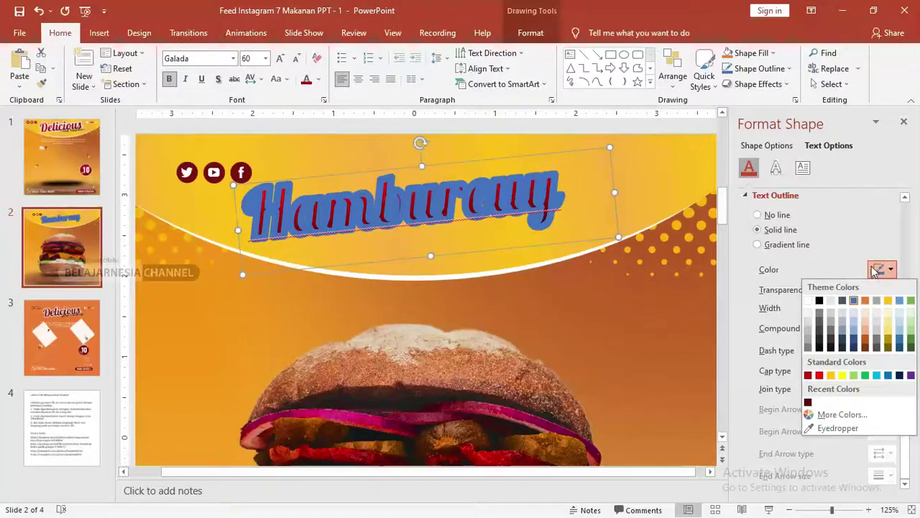
click(808, 300)
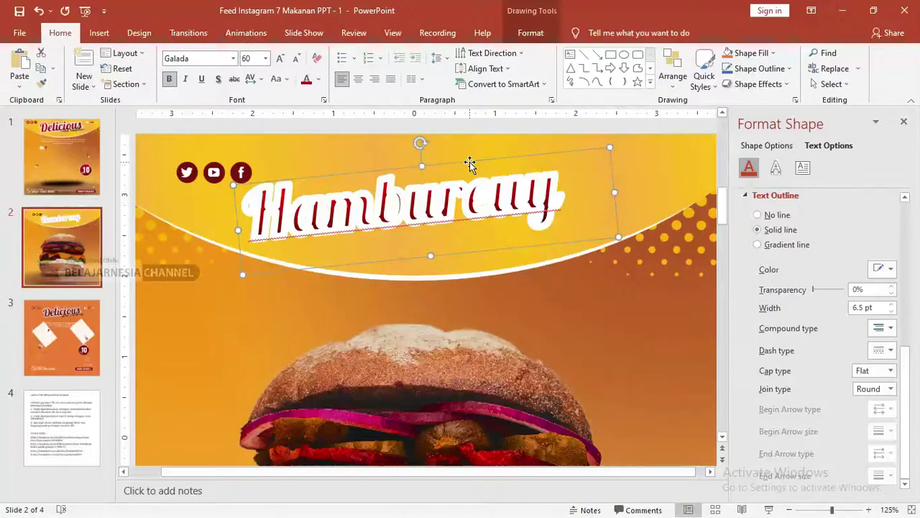
Step: Duplicate the title, set the copy's text outline to No line, and lay it over the original
ctrl+drag(470, 162, 446, 210)
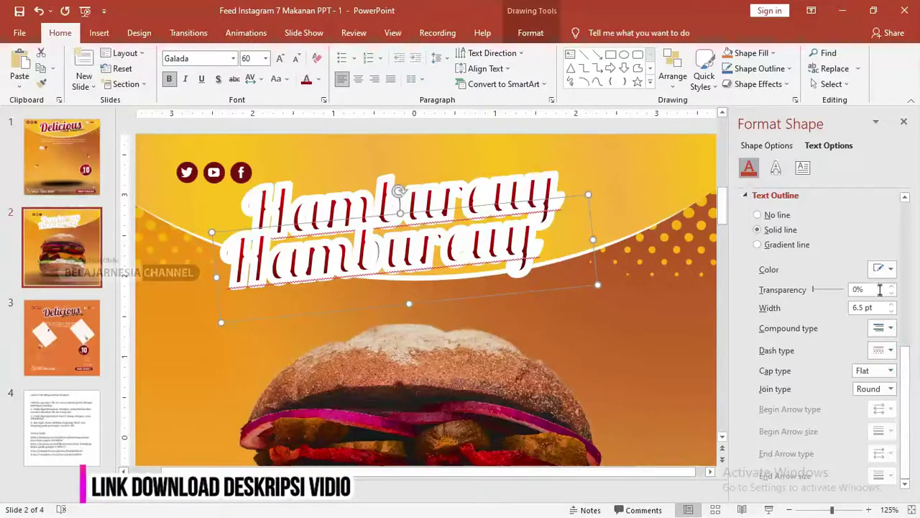
click(758, 214)
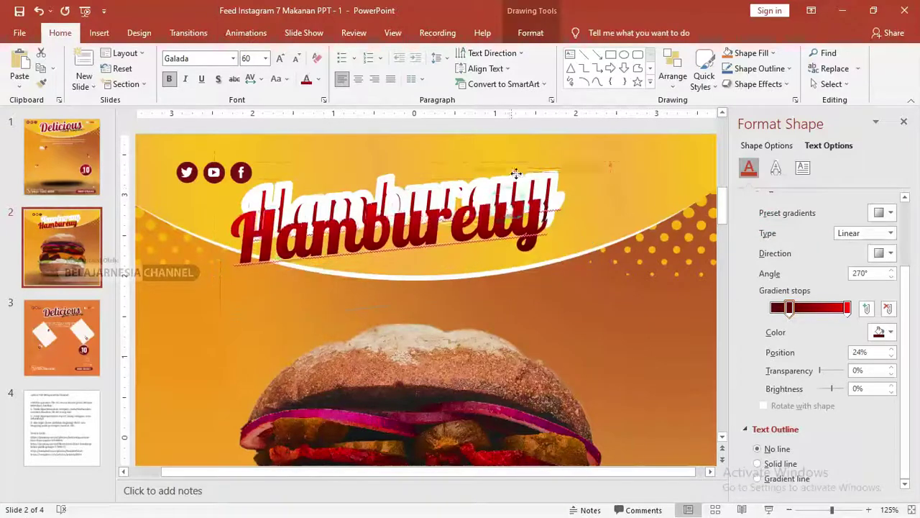
drag(508, 207, 523, 160)
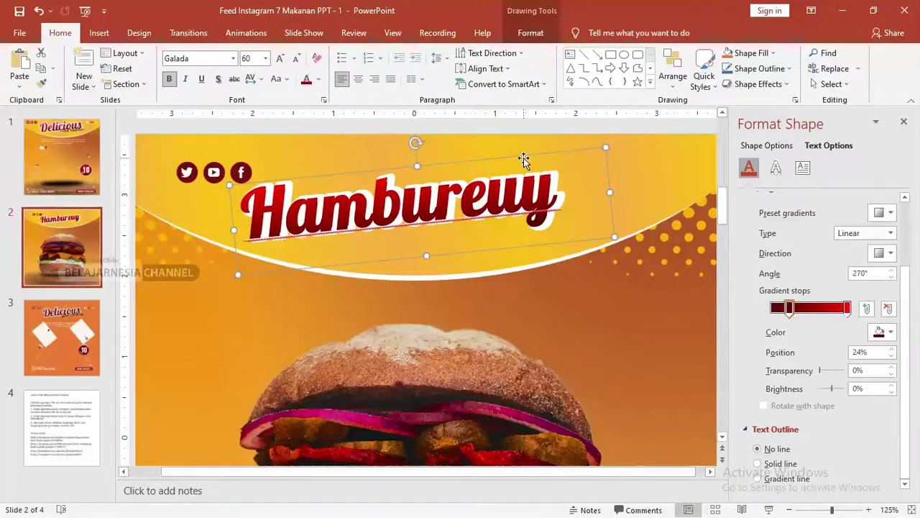
key(ctrl+z)
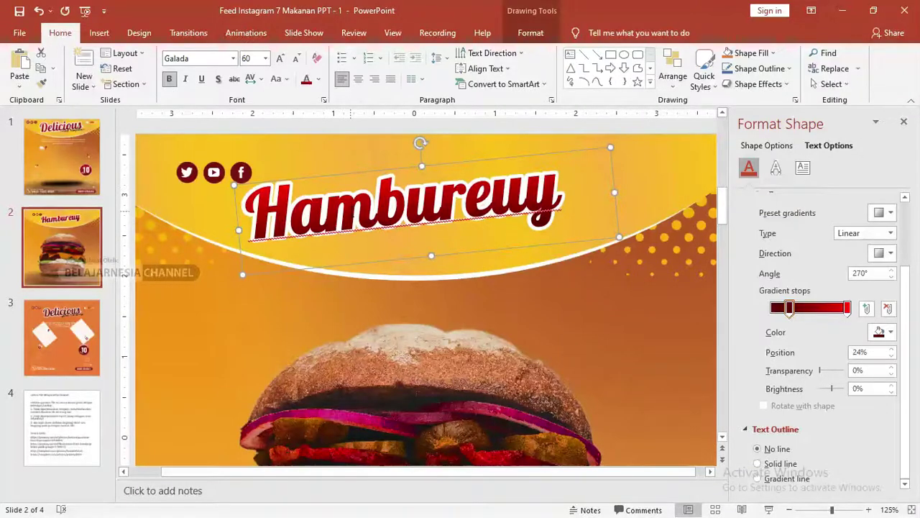
Step: Replace the lowercase e with a capital E in both title copies, then restack the red copy on top
click(517, 247)
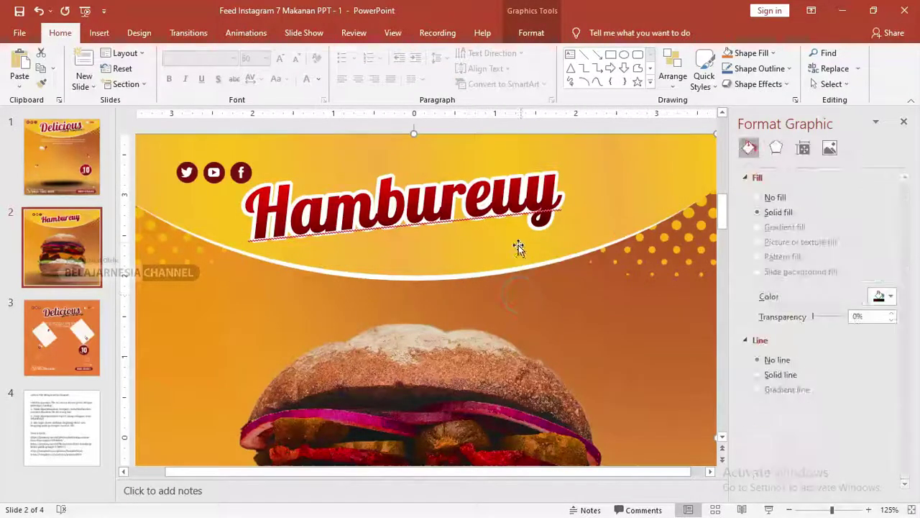
click(443, 169)
drag(446, 167, 445, 199)
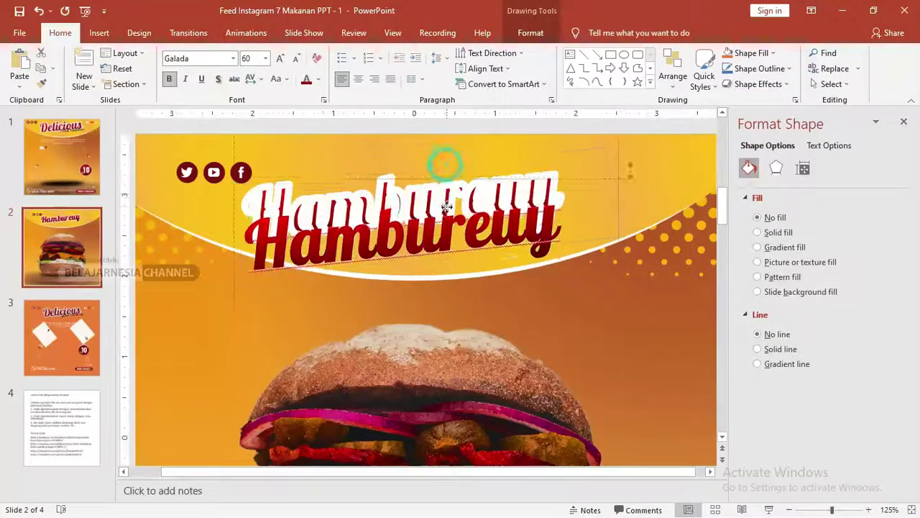
click(487, 182)
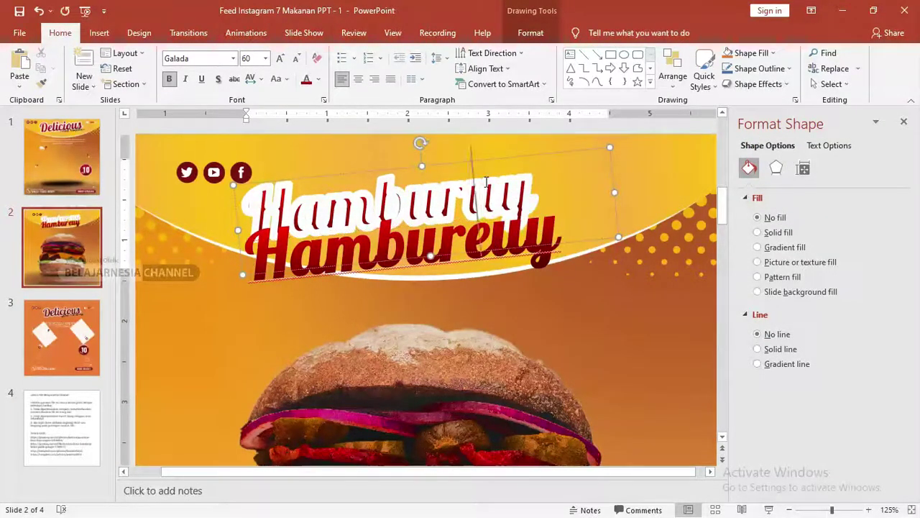
key(BackSpace)
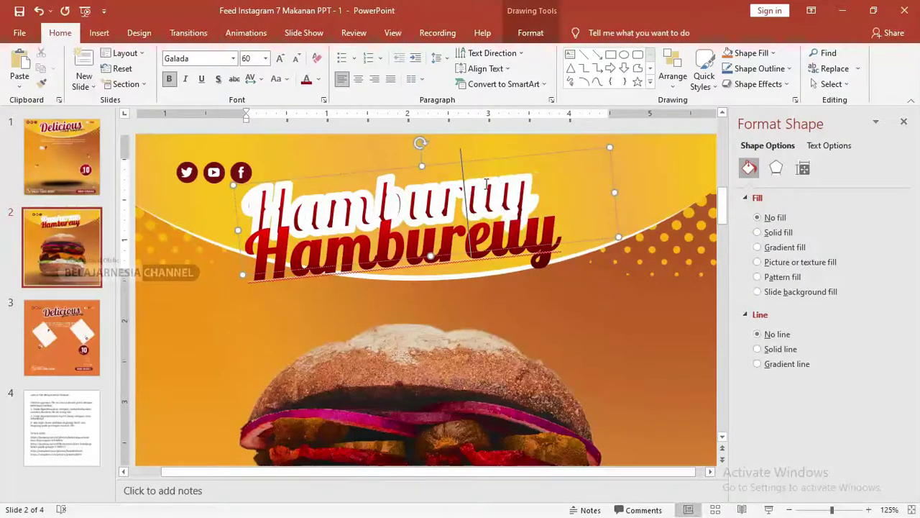
text(E)
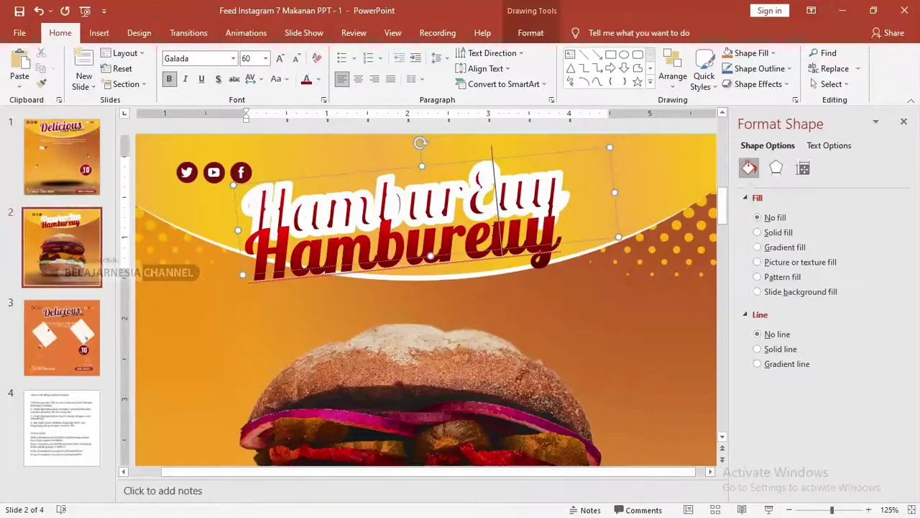
click(493, 234)
key(BackSpace)
text(E)
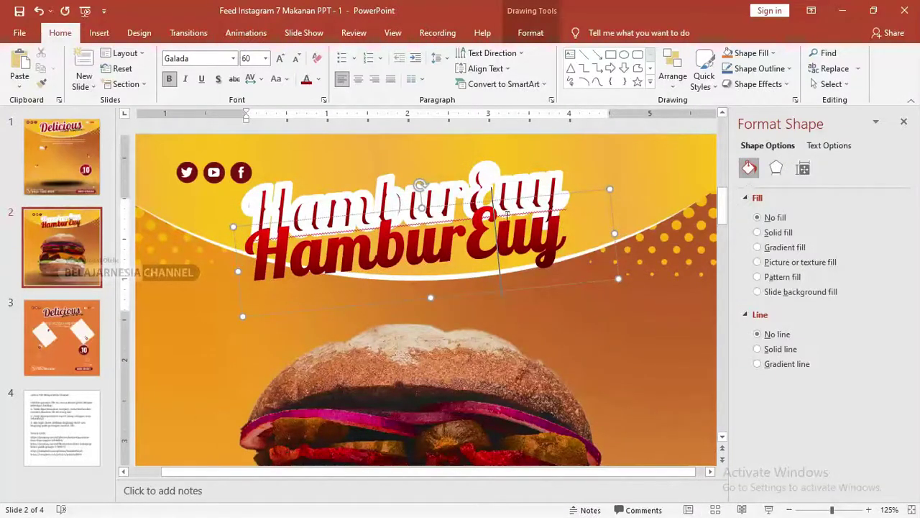
drag(514, 204, 516, 164)
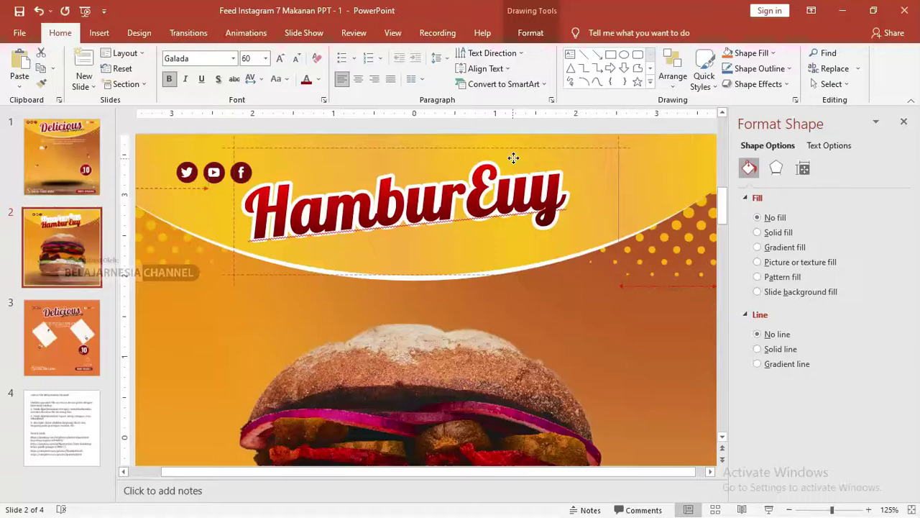
click(623, 190)
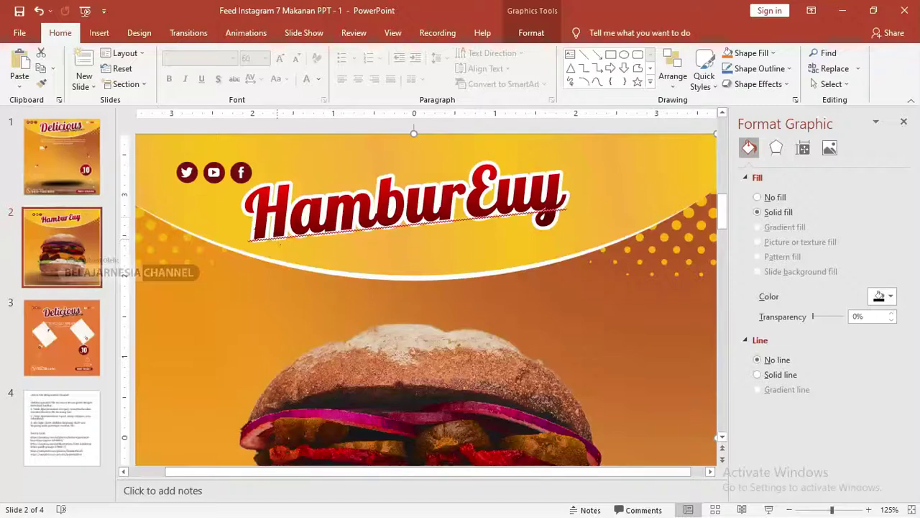
Step: Give the YouTube icon a gradient fill
click(211, 179)
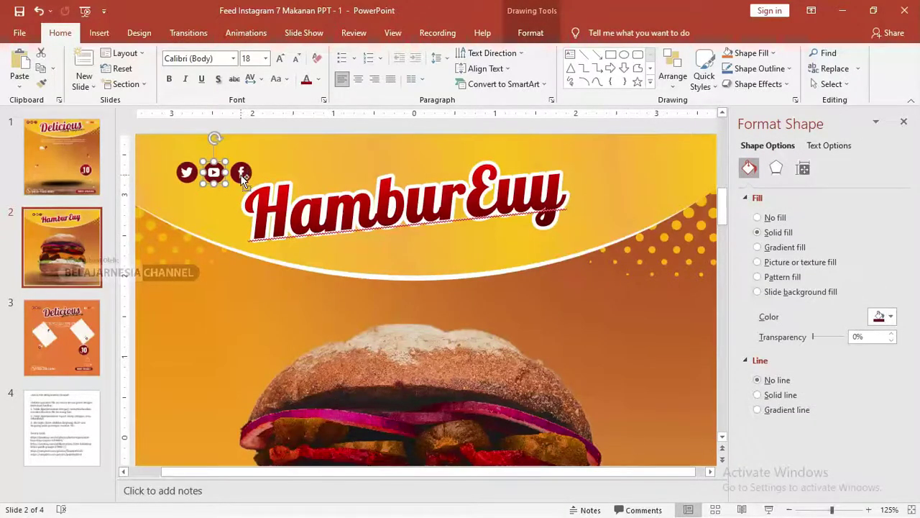
scroll(238, 175, up, 2)
scroll(236, 176, up, 2)
scroll(237, 177, up, 2)
scroll(303, 193, up, 1)
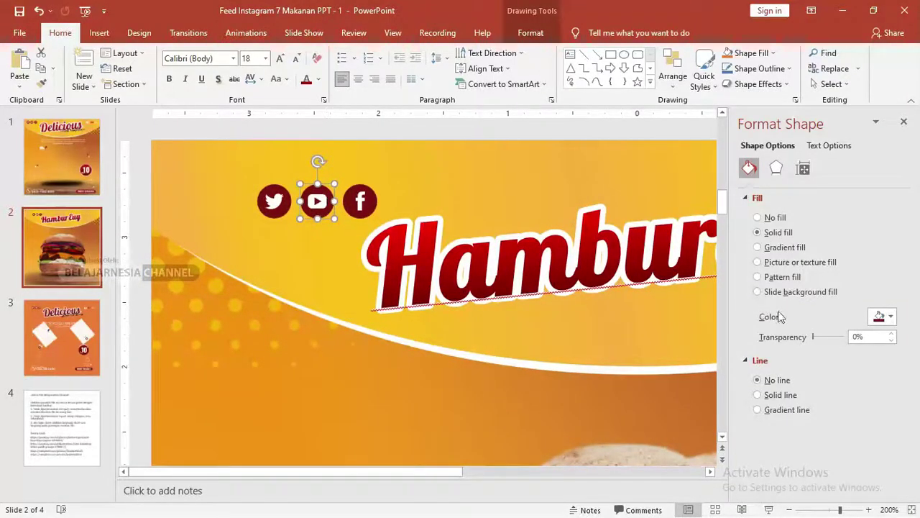
click(798, 250)
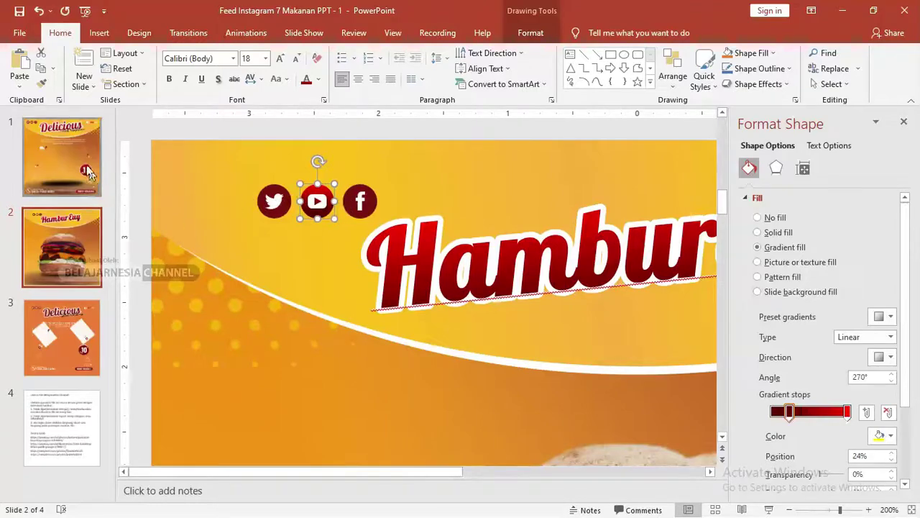
Step: Set the YouTube icon's gradient direction to a 135° diagonal
click(83, 146)
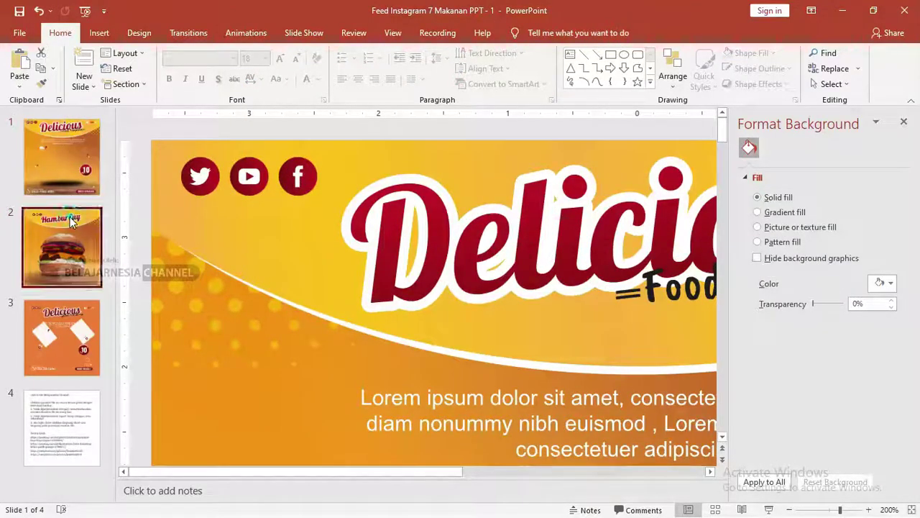
click(70, 217)
click(315, 203)
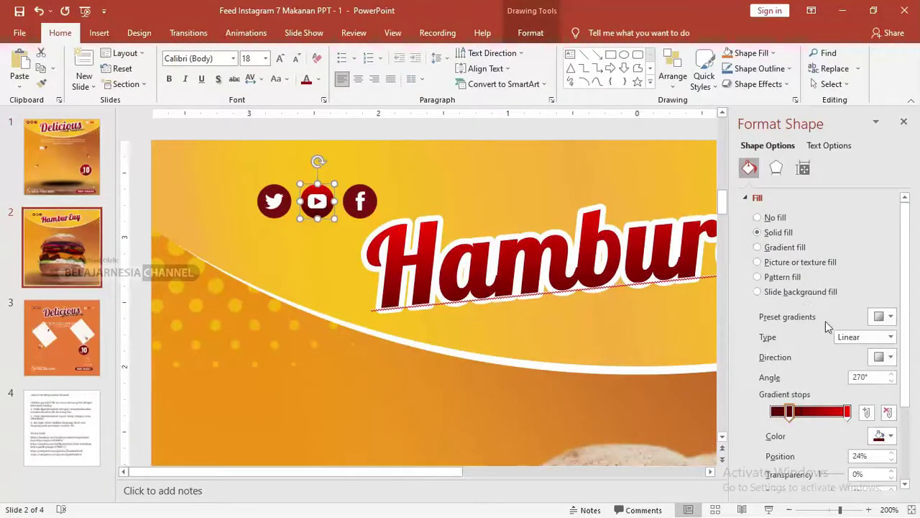
click(886, 316)
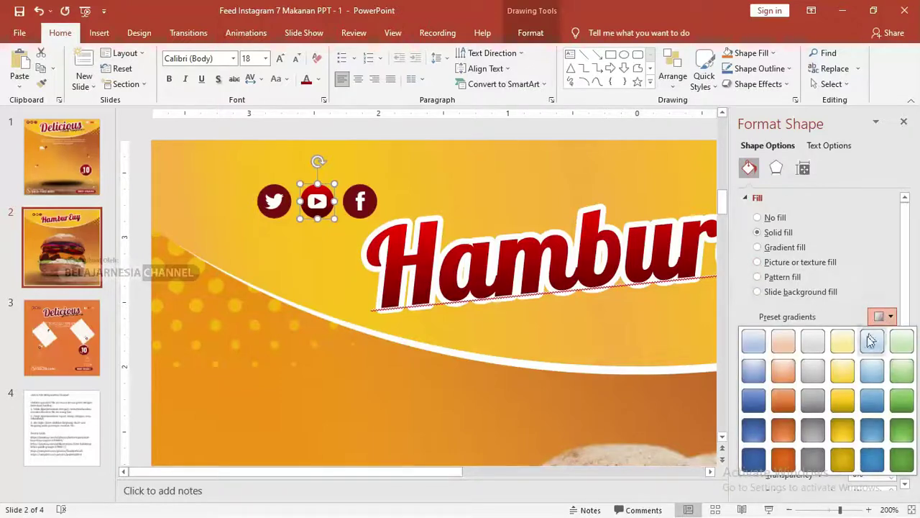
click(886, 316)
click(890, 357)
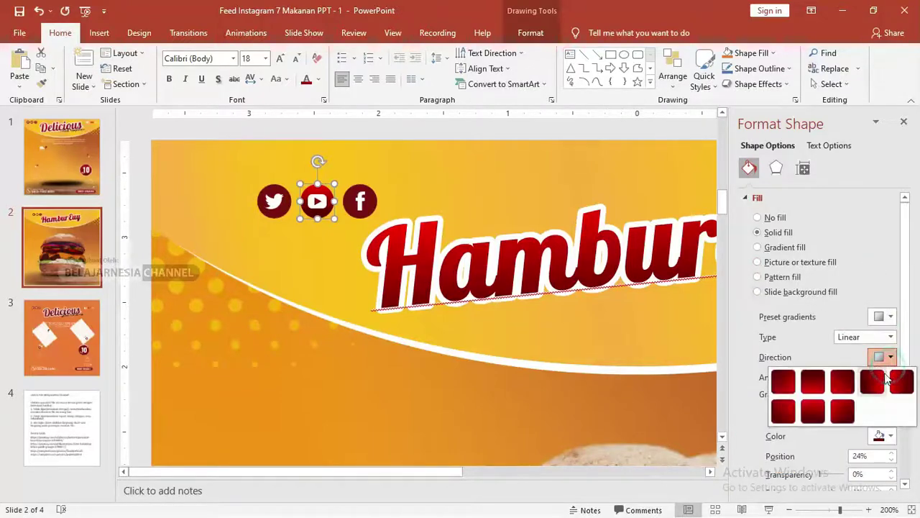
click(890, 375)
click(351, 155)
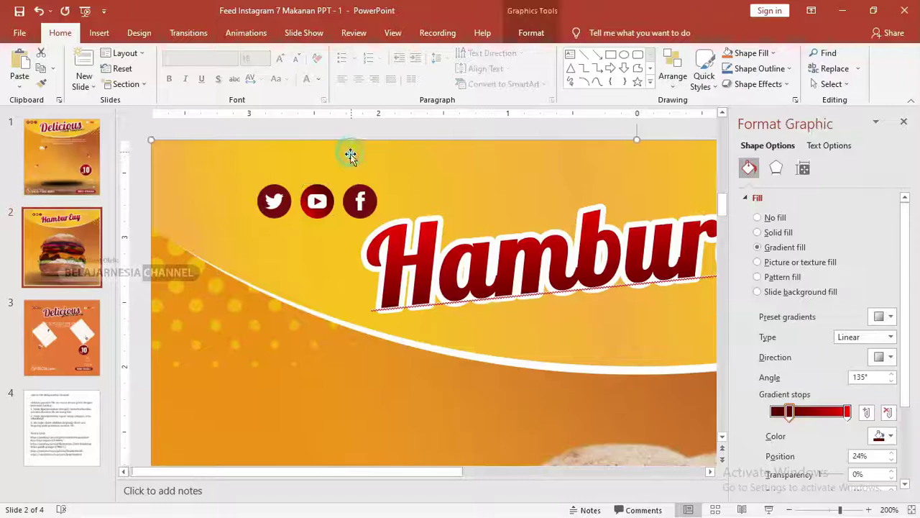
scroll(259, 208, down, 5)
scroll(261, 214, down, 3)
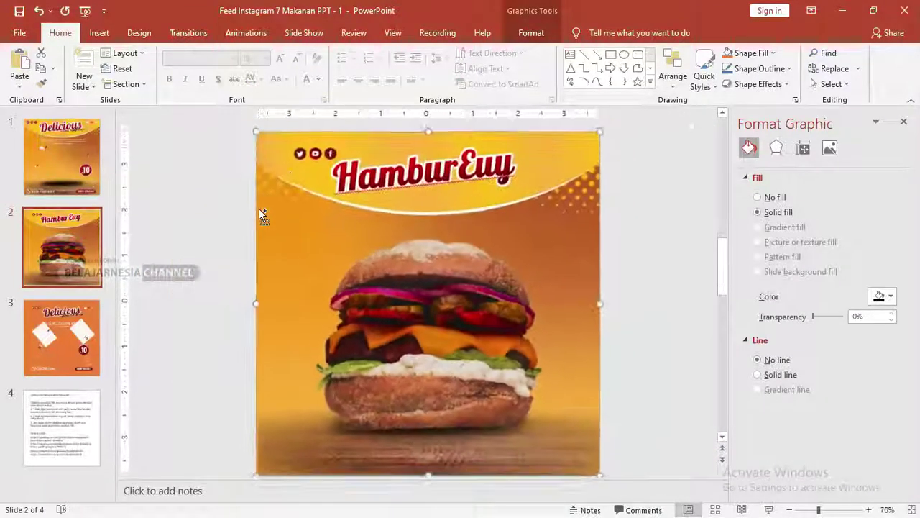
click(238, 138)
drag(342, 163, 311, 144)
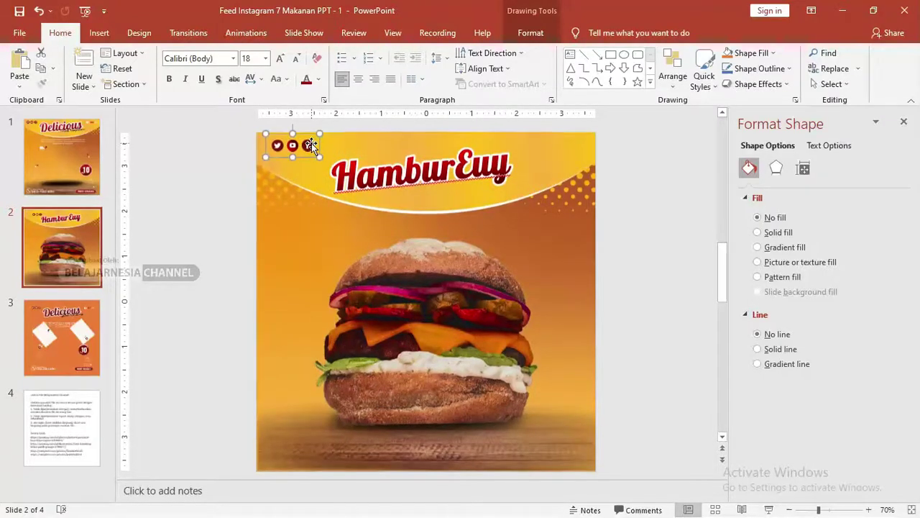
click(189, 162)
click(53, 161)
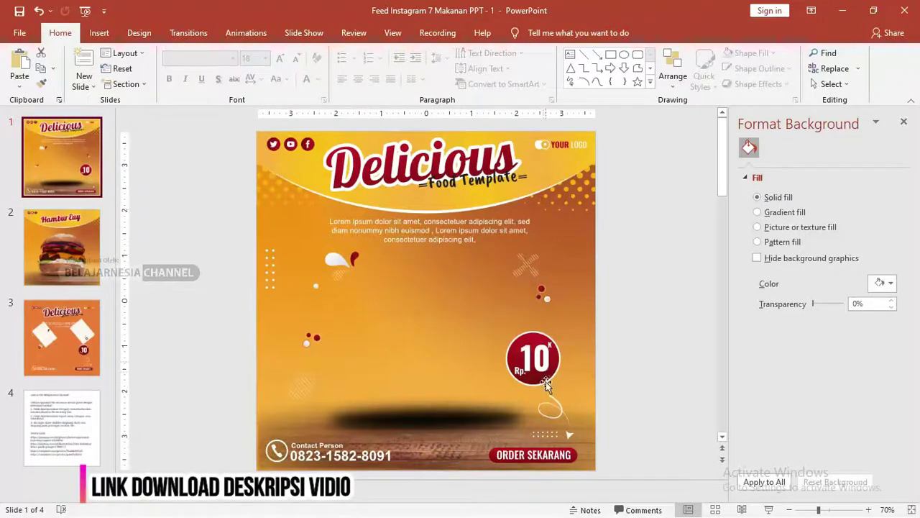
click(90, 373)
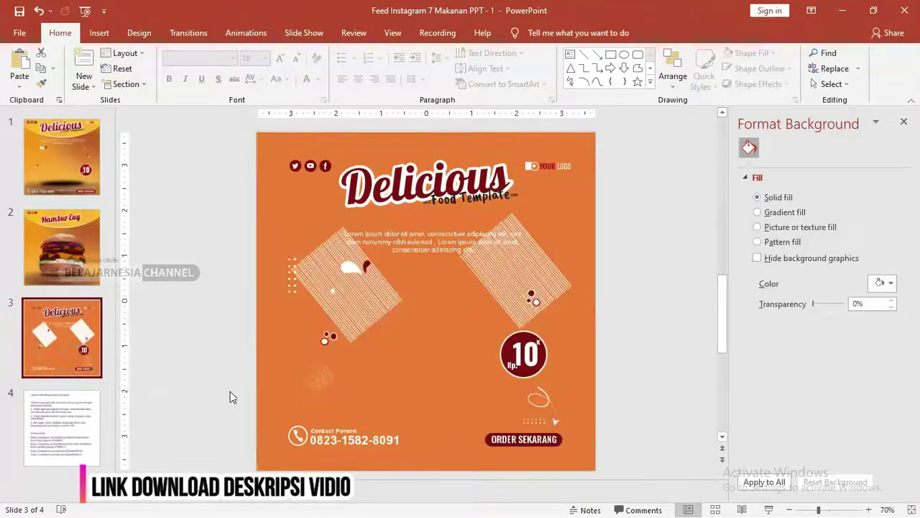
mouse_move(202, 386)
mouse_down()
mouse_move(596, 469)
mouse_move(264, 367)
mouse_move(255, 323)
mouse_up()
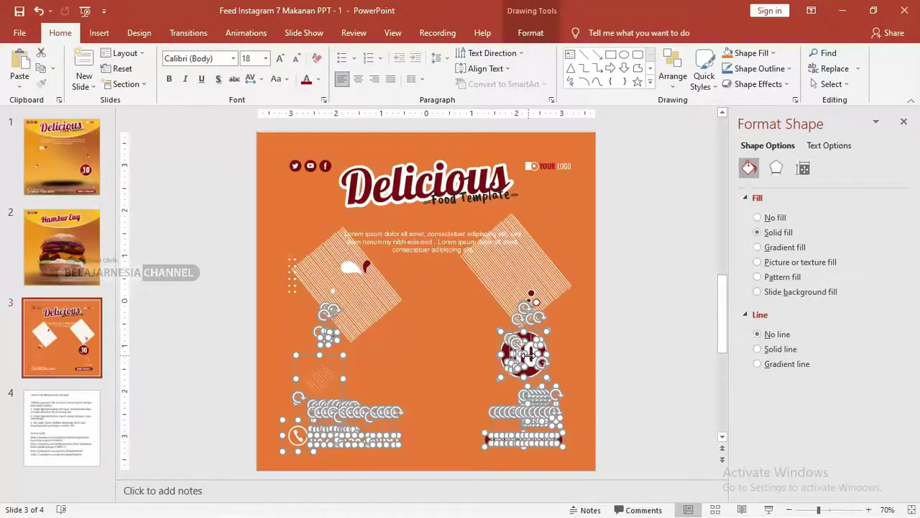
mouse_move(527, 353)
mouse_down()
mouse_move(495, 366)
mouse_move(527, 354)
mouse_up()
click(61, 246)
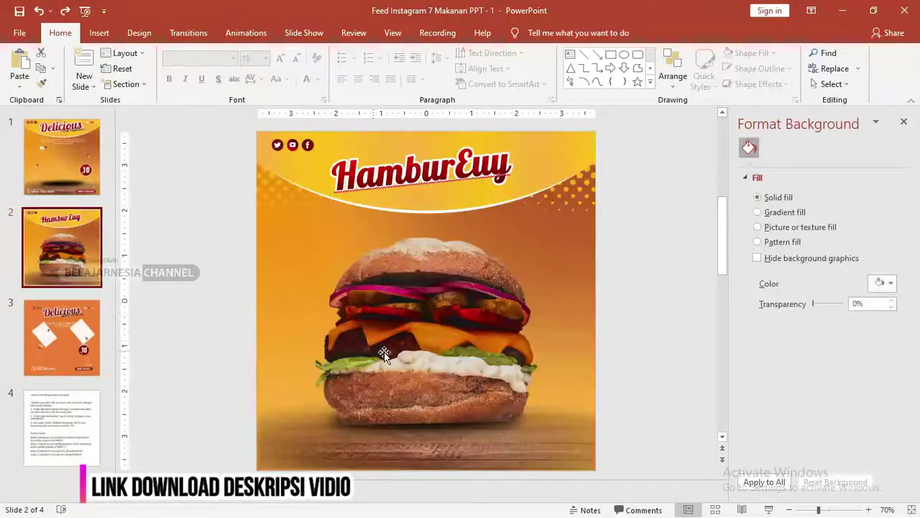
Step: Undo an accidental paste of the Delicious title group and move to the next slide
key(ctrl+v)
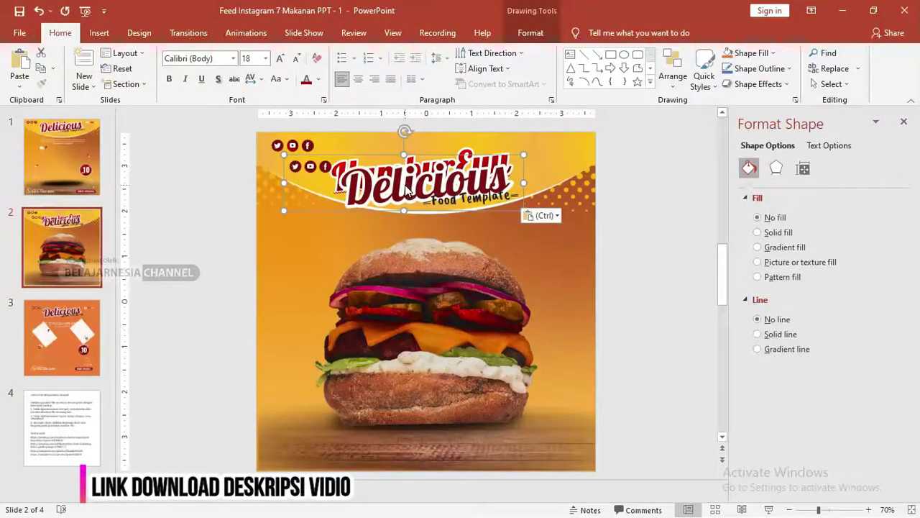
key(ctrl+z)
key(Page_Down)
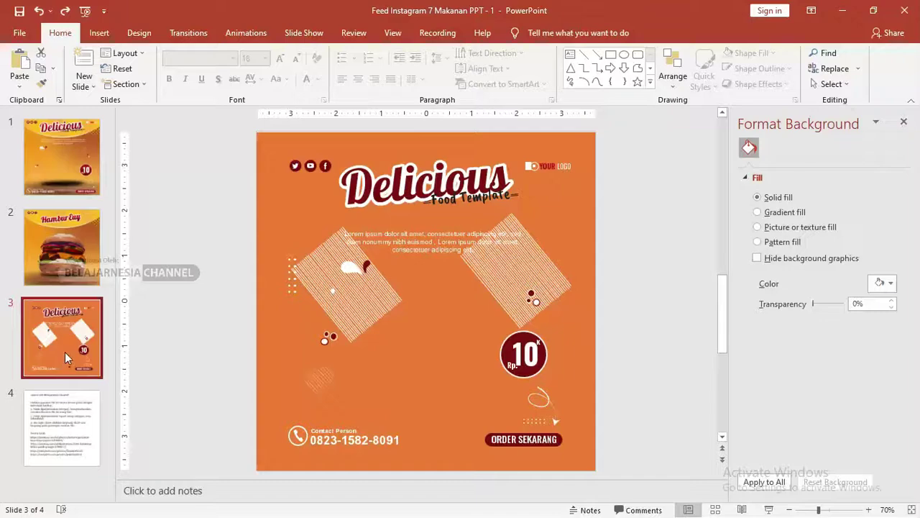
Step: Paste the badge, contact and order group onto the HamburEuy slide and nudge it into place
click(533, 443)
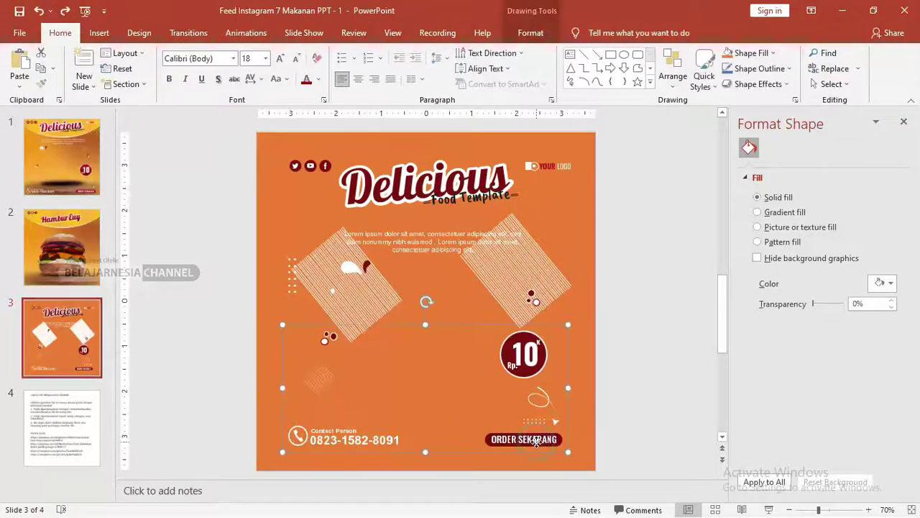
click(97, 272)
key(ctrl+v)
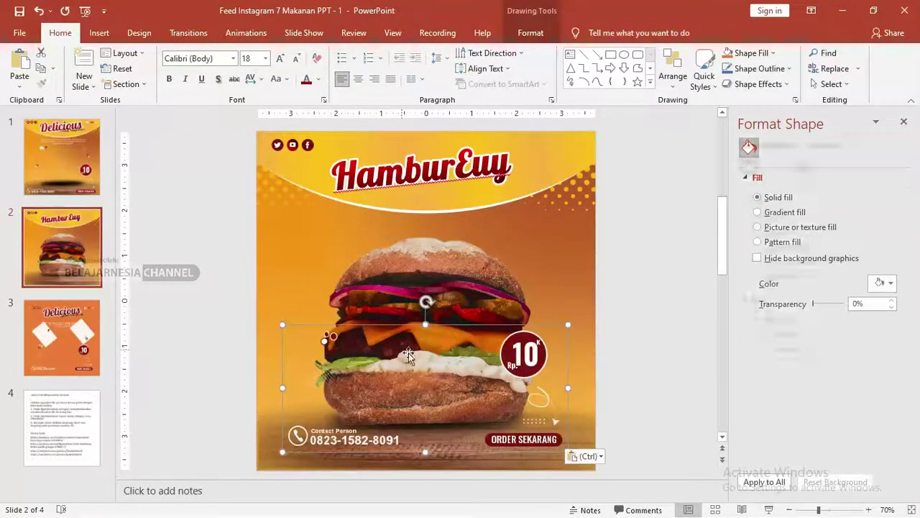
mouse_move(523, 370)
mouse_down()
mouse_move(528, 386)
mouse_move(525, 375)
mouse_up()
right_click(525, 375)
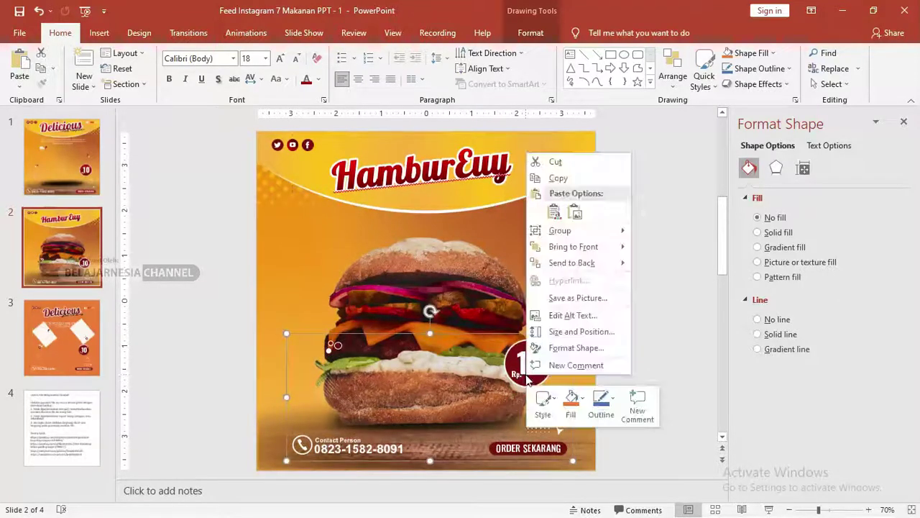
mouse_move(567, 237)
click(656, 263)
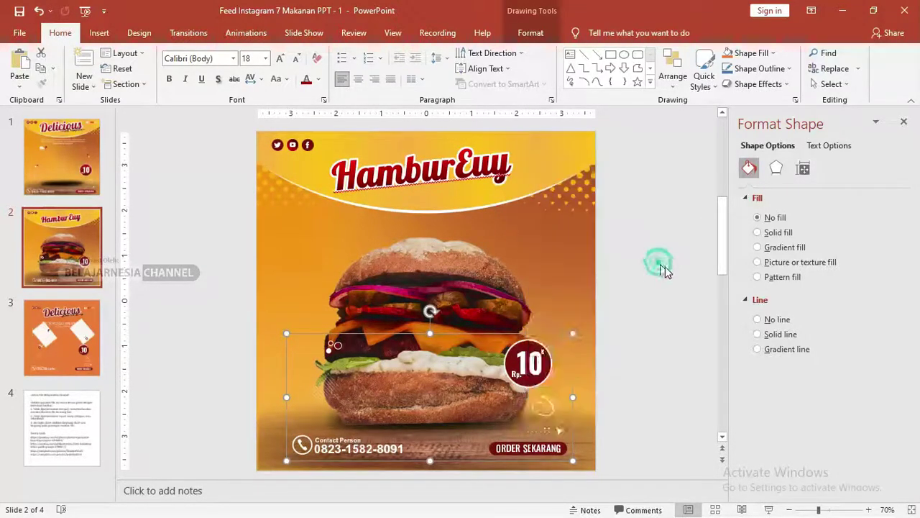
scroll(585, 360, up, 3)
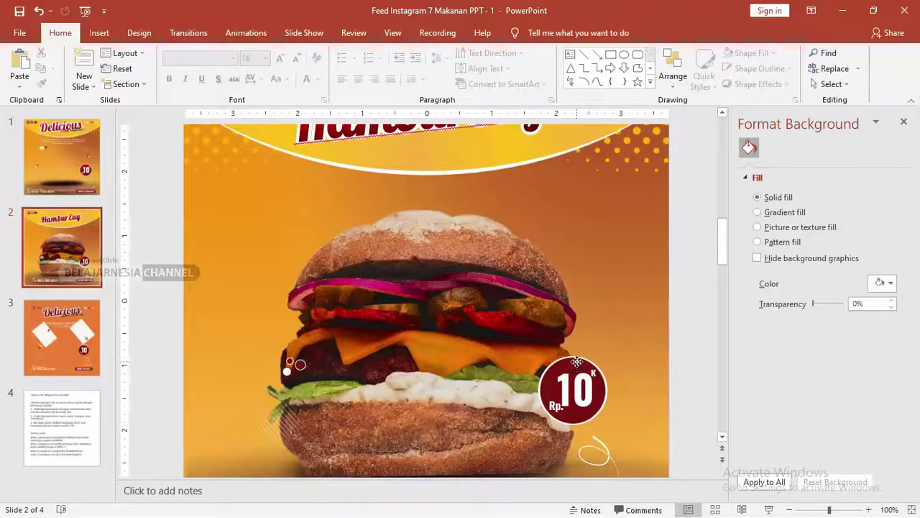
Step: Locate and select the Rp.10K price badge on the HamburEuy slide
click(572, 374)
scroll(569, 369, down, 1)
scroll(570, 369, down, 2)
scroll(628, 421, down, 1)
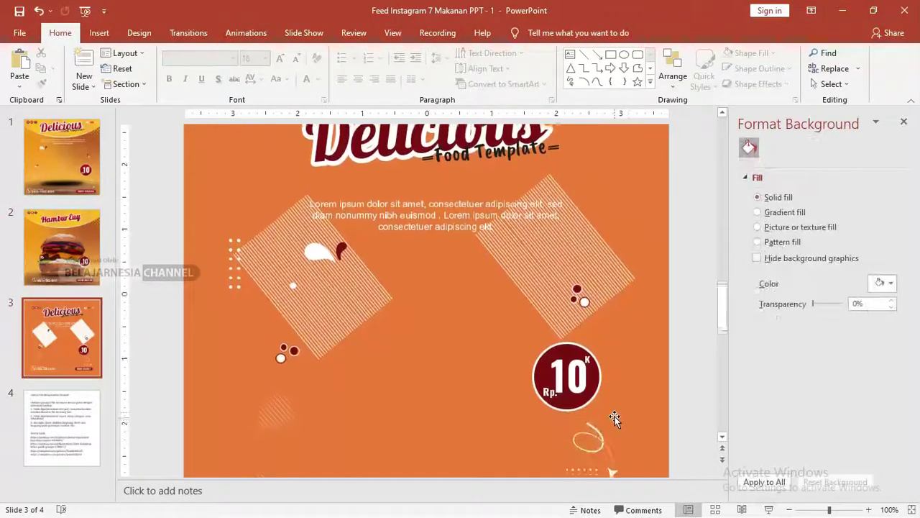
scroll(614, 416, up, 1)
click(75, 262)
scroll(608, 370, up, 5)
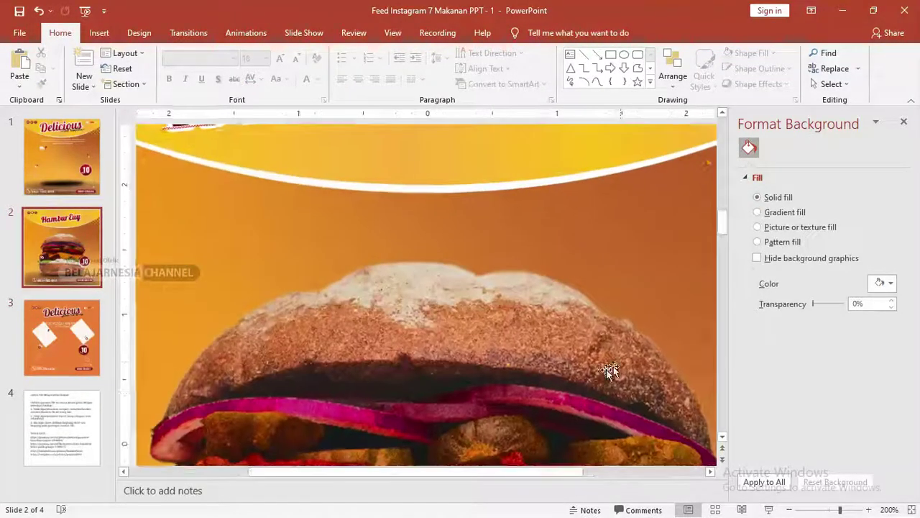
scroll(613, 437, down, 1)
scroll(613, 437, down, 3)
scroll(604, 434, down, 2)
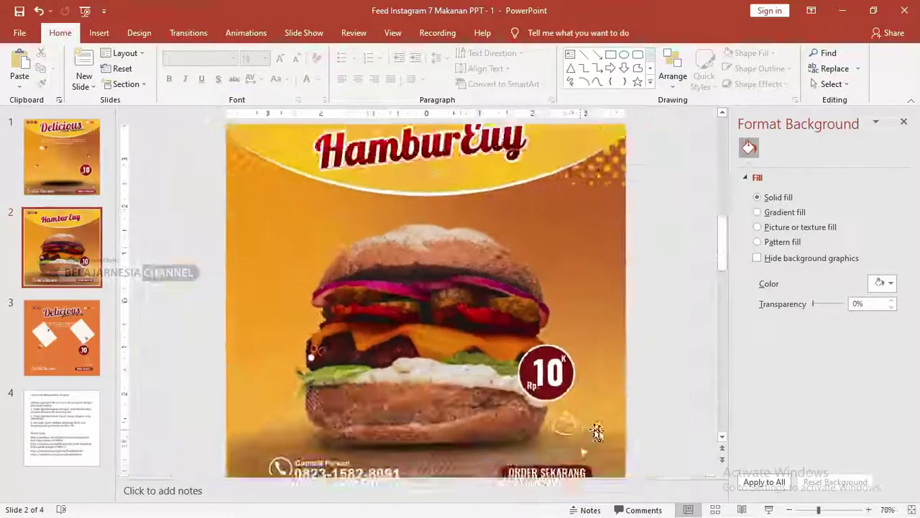
scroll(596, 431, down, 1)
Step: Select the Rp.10K badge with the ORDER SEKARANG button and apply a gradient fill to both
click(537, 379)
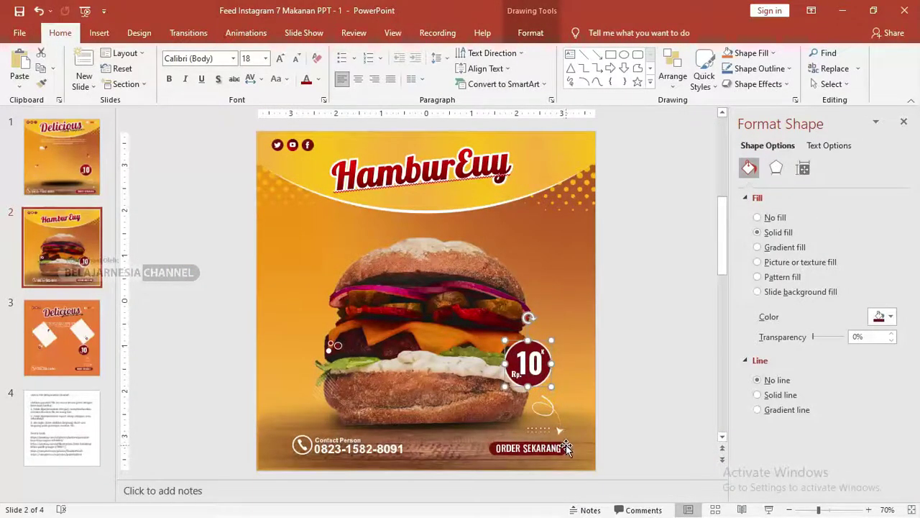
shift+click(566, 448)
click(757, 248)
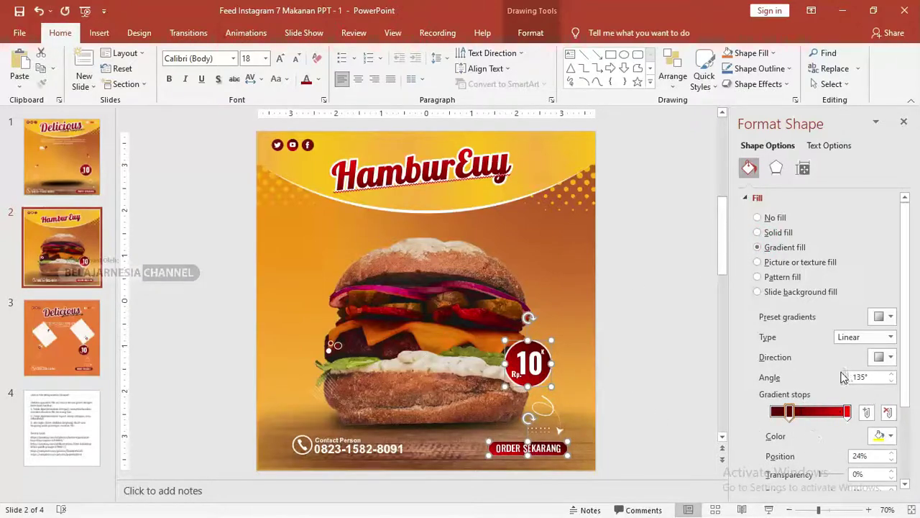
click(615, 310)
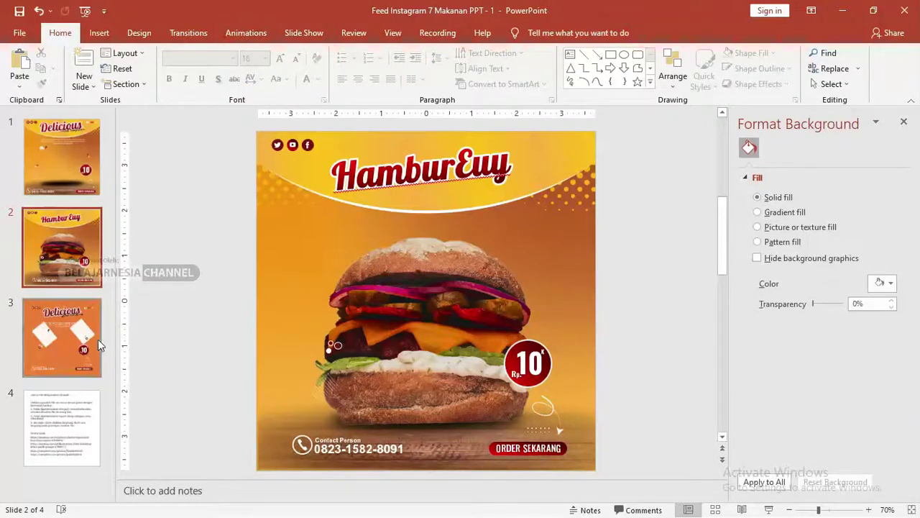
Step: Review the accent shapes on slide 1
click(64, 166)
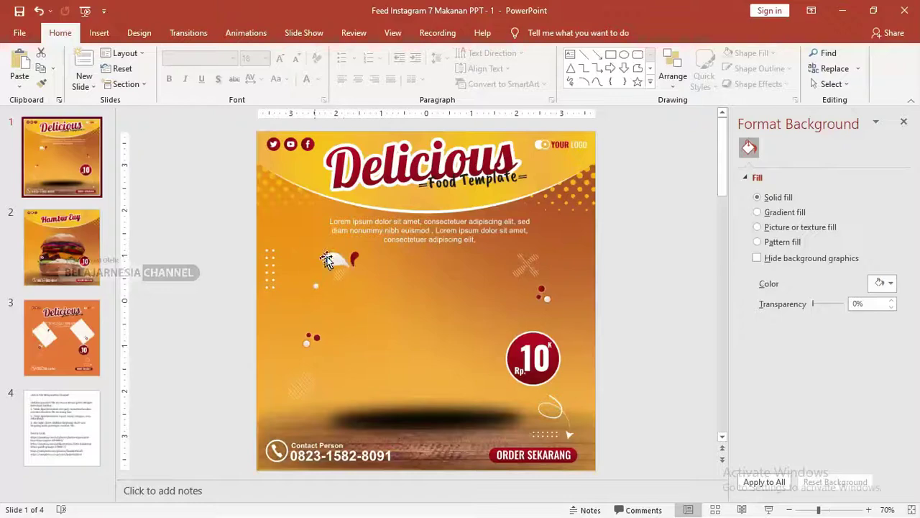
scroll(319, 283, up, 3)
scroll(340, 274, up, 5)
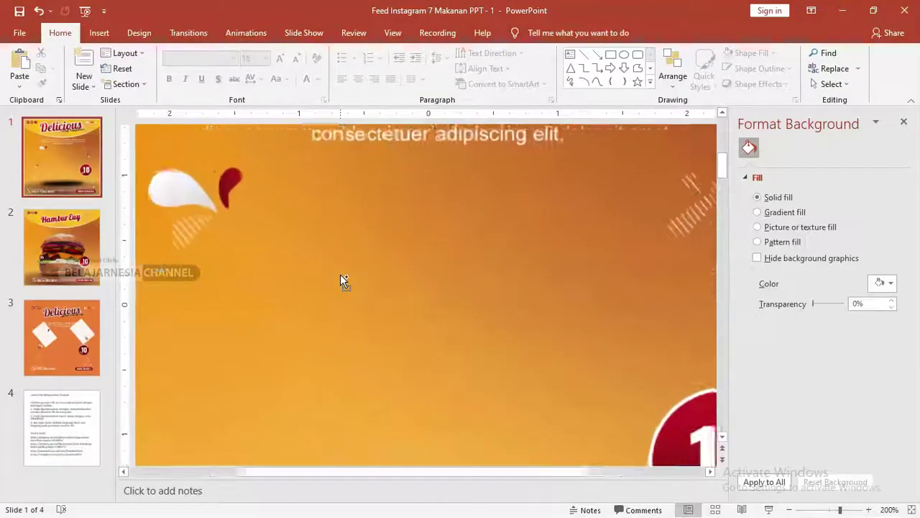
scroll(324, 290, down, 2)
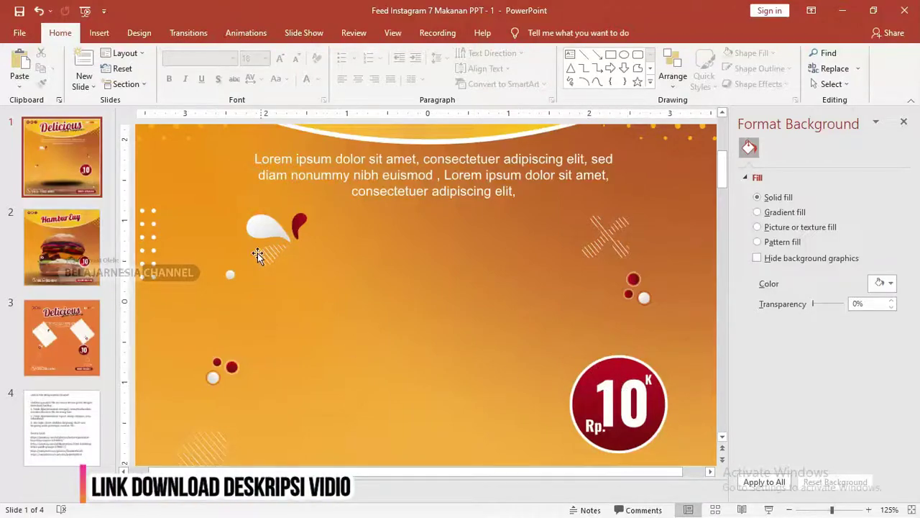
scroll(283, 207, up, 2)
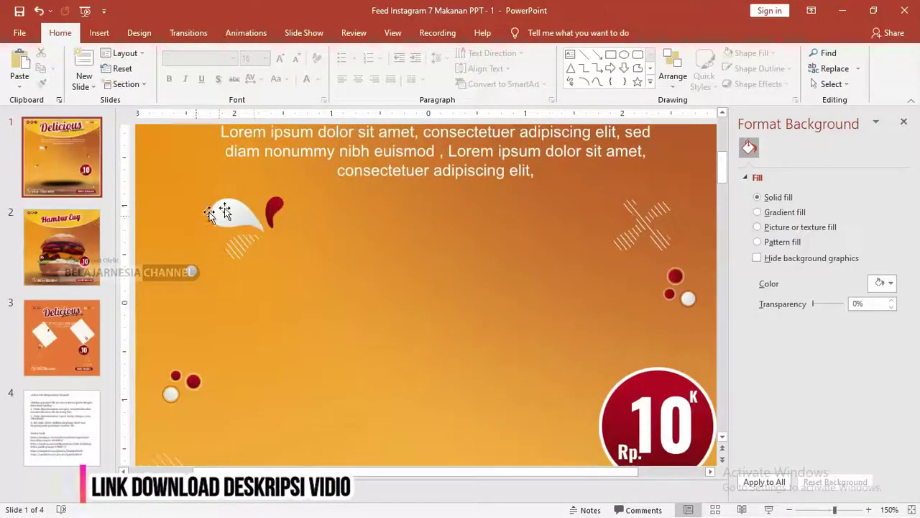
Step: On slide 3, duplicate the striped pattern shape and move the copies right and down
click(75, 332)
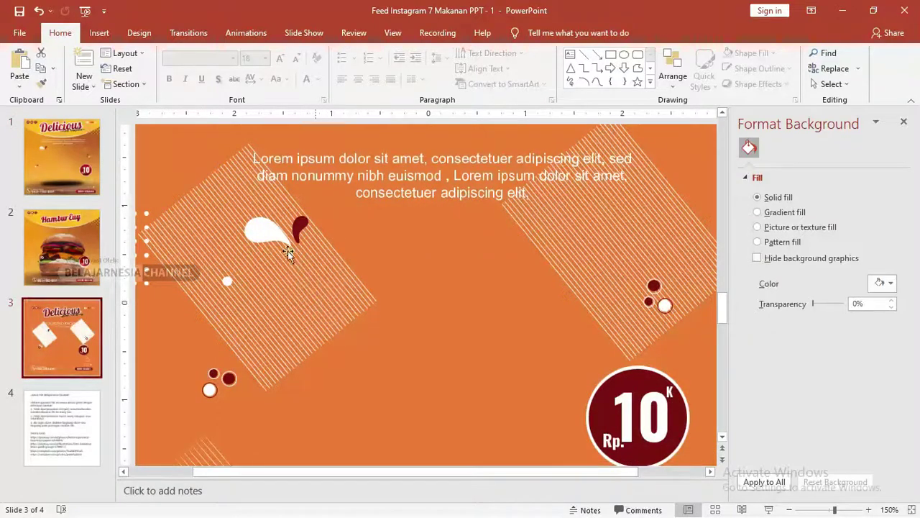
click(260, 232)
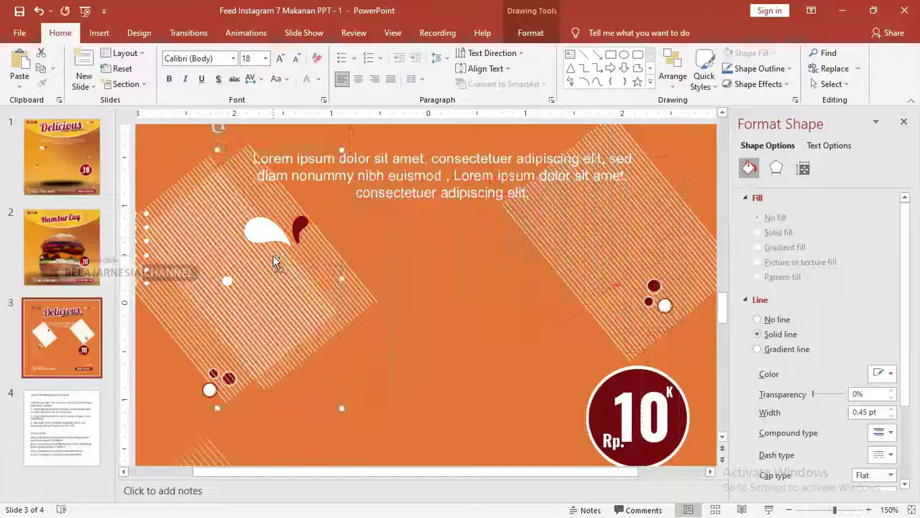
drag(276, 262, 378, 230)
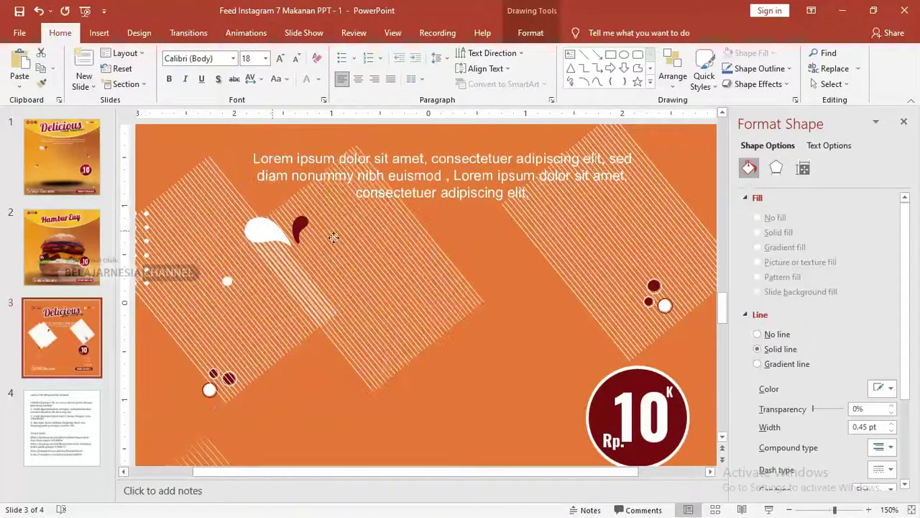
click(276, 243)
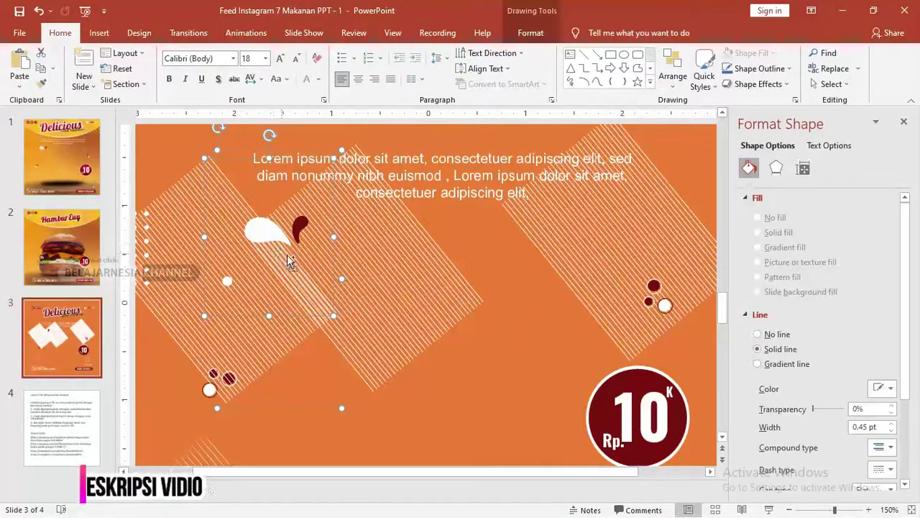
scroll(310, 294, down, 2)
drag(315, 292, 432, 332)
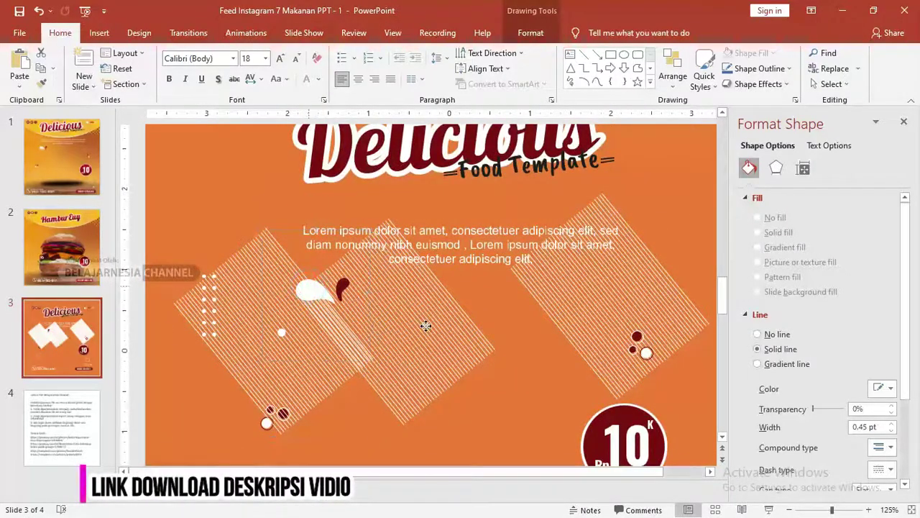
Step: Move both striped shapes down to the bottom-right corner of slide 3
click(246, 178)
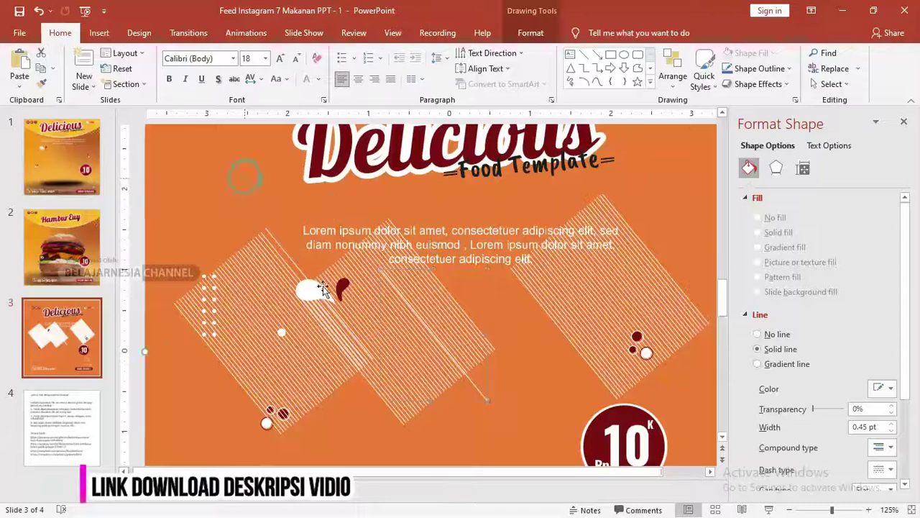
click(320, 295)
drag(320, 295, 380, 369)
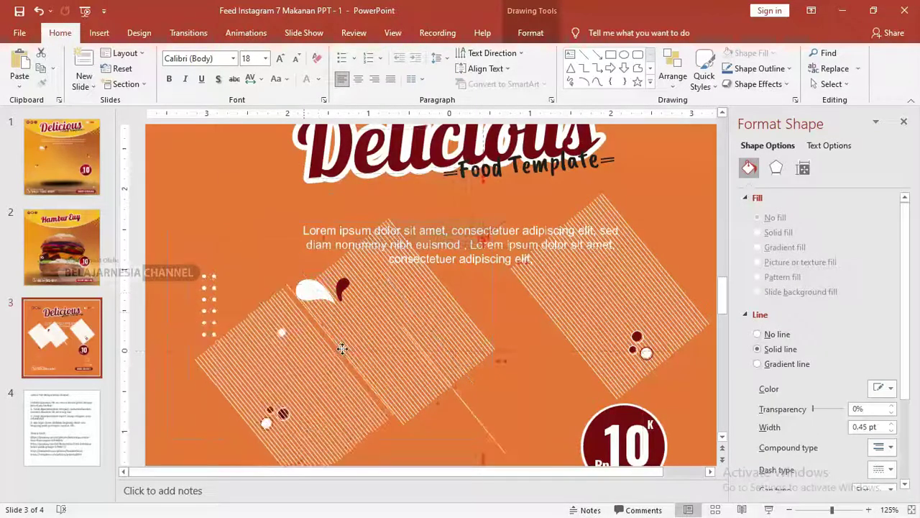
ctrl+scroll(366, 353, down, 5)
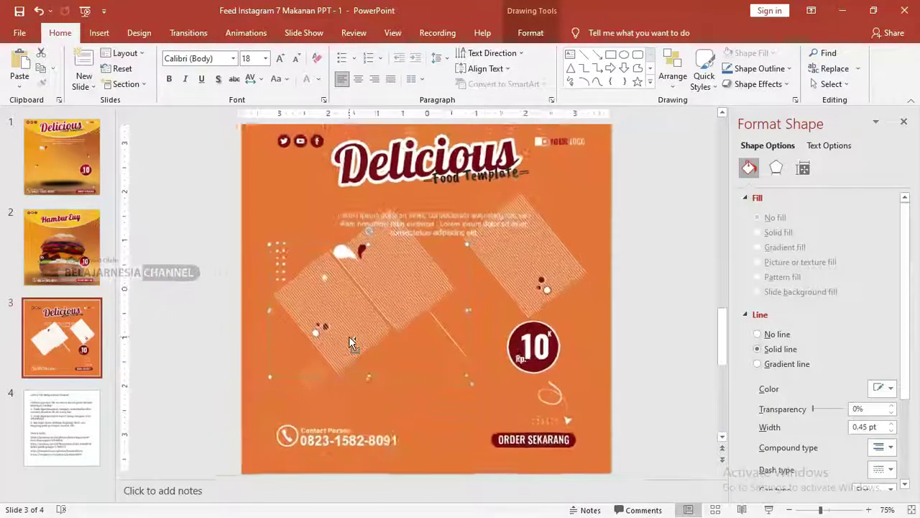
drag(334, 311, 554, 426)
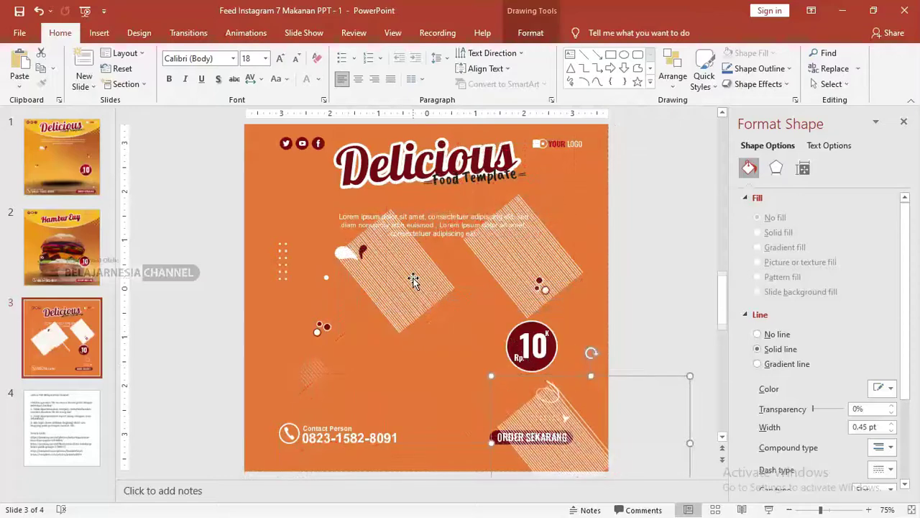
click(414, 269)
drag(445, 336, 564, 471)
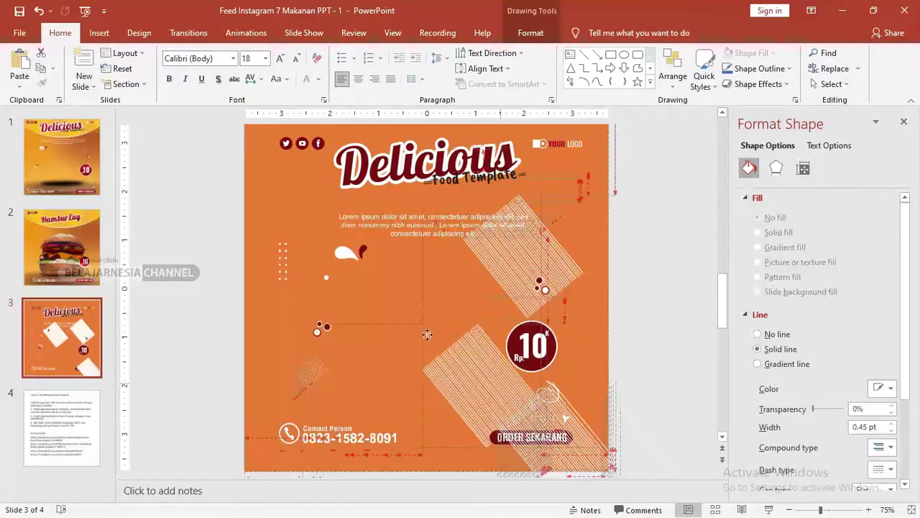
Step: Select the small white splash drop together with the red dot
click(348, 253)
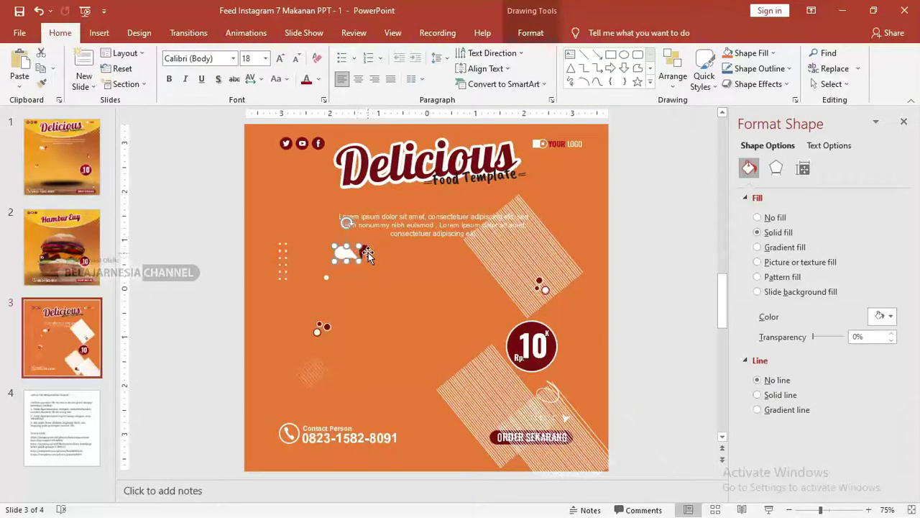
ctrl+scroll(363, 255, up, 3)
shift+click(305, 295)
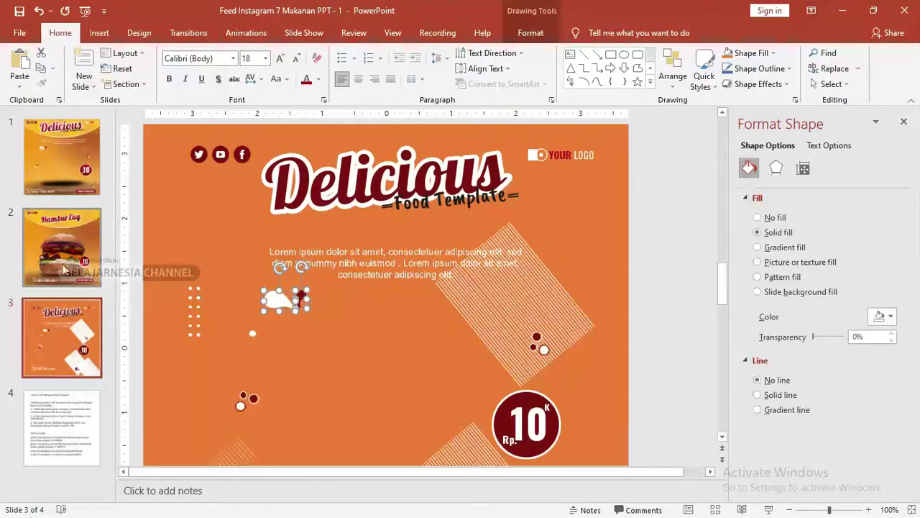
Step: Paste the white splash and red dot onto the HamburEuy slide above the burger's left side
click(40, 255)
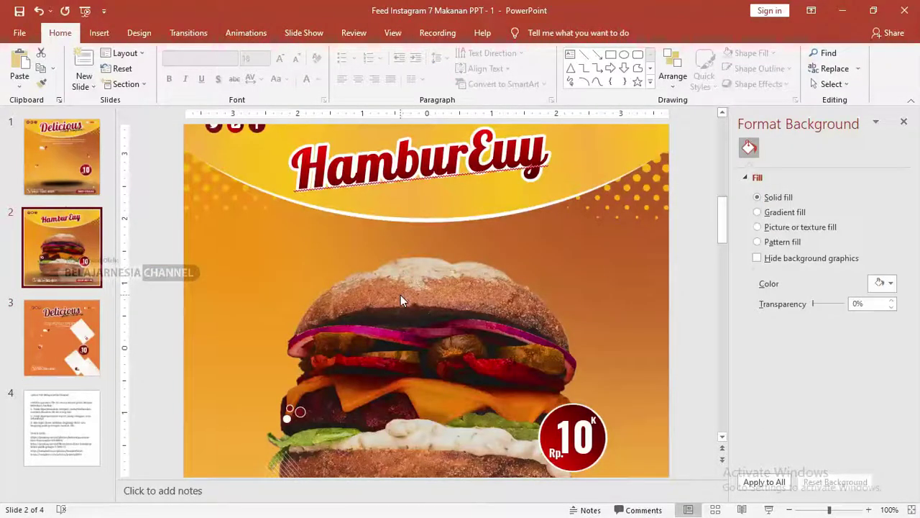
key(ctrl+v)
drag(300, 264, 291, 242)
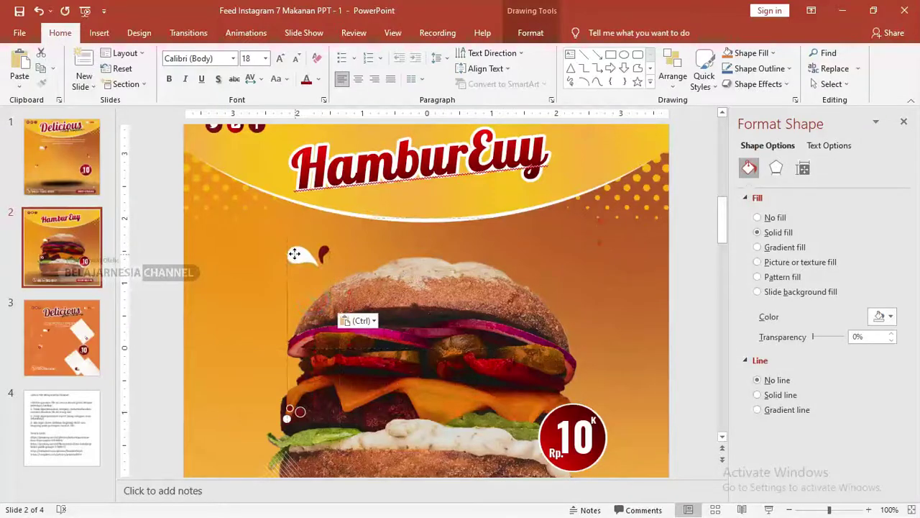
Step: Give the small red drop a dark red gradient fill
click(325, 251)
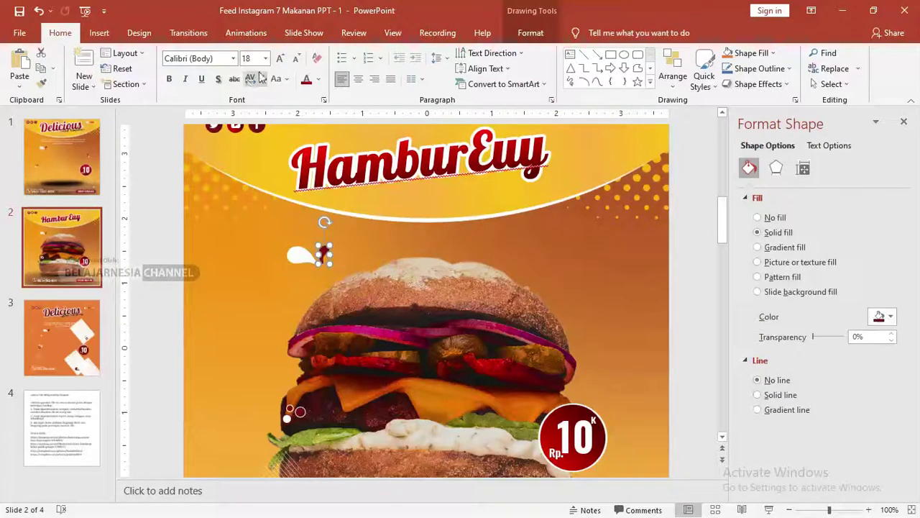
click(531, 32)
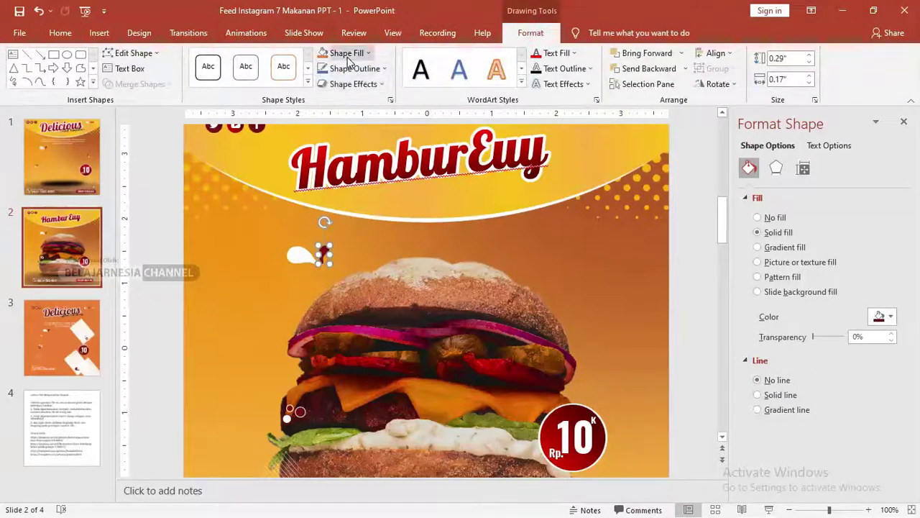
click(348, 57)
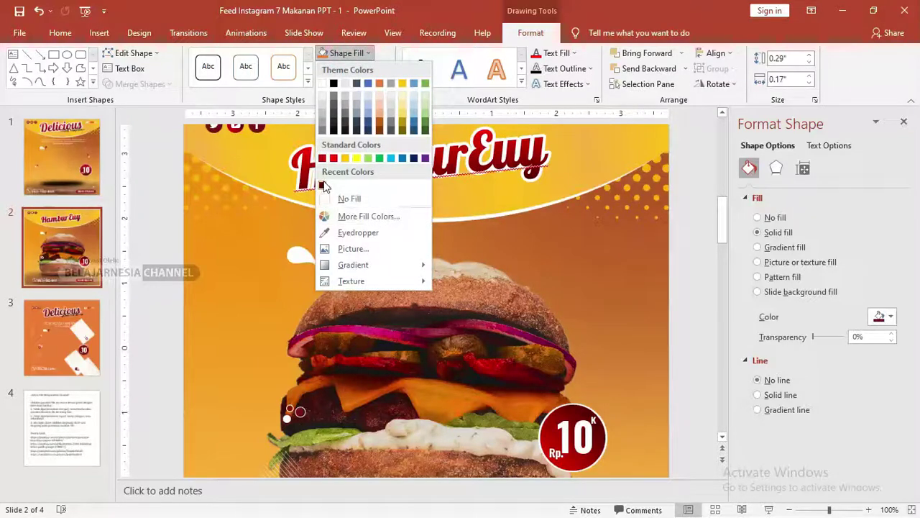
mouse_move(376, 266)
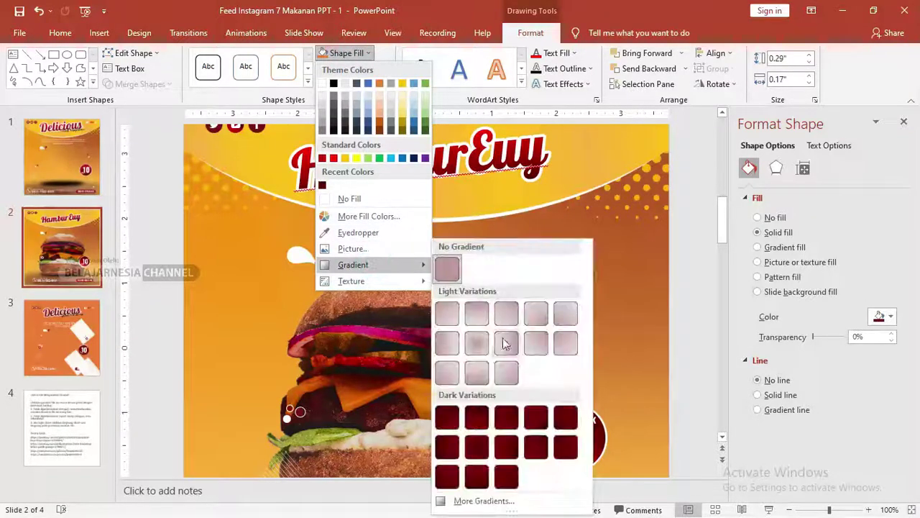
click(482, 419)
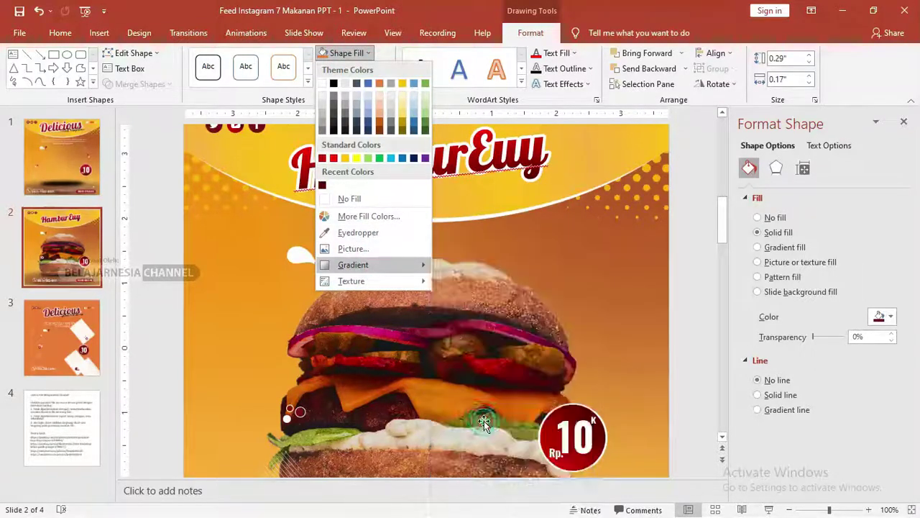
Step: Fill the white splash with a soft grey gradient, removing one stop and moving the other to 0%
click(299, 259)
ctrl+scroll(299, 257, up, 10)
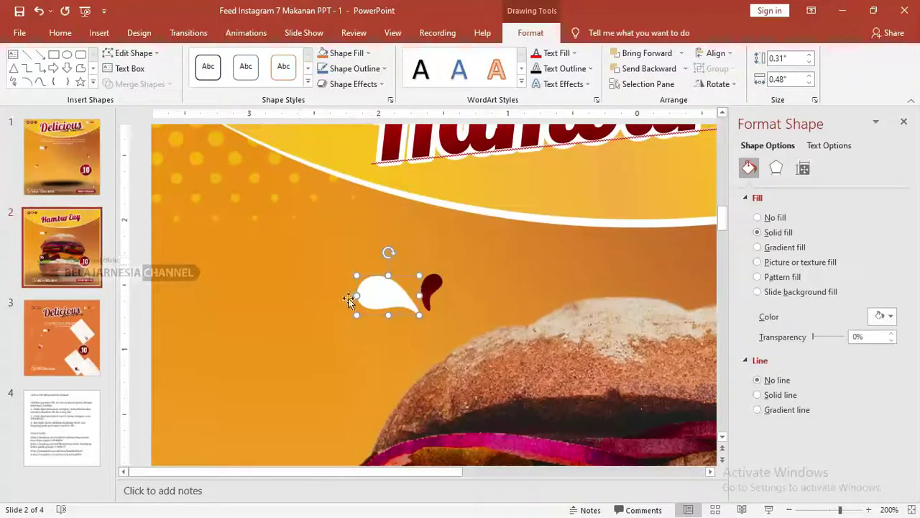
click(344, 52)
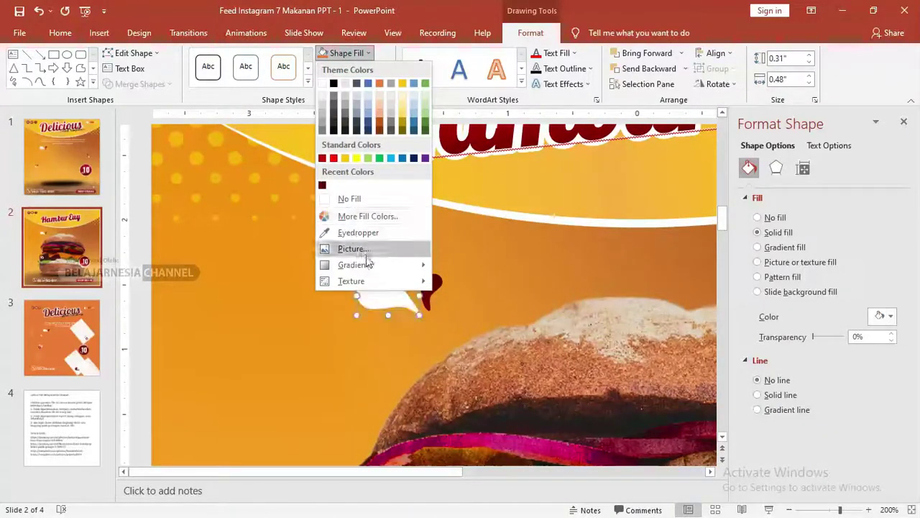
mouse_move(369, 263)
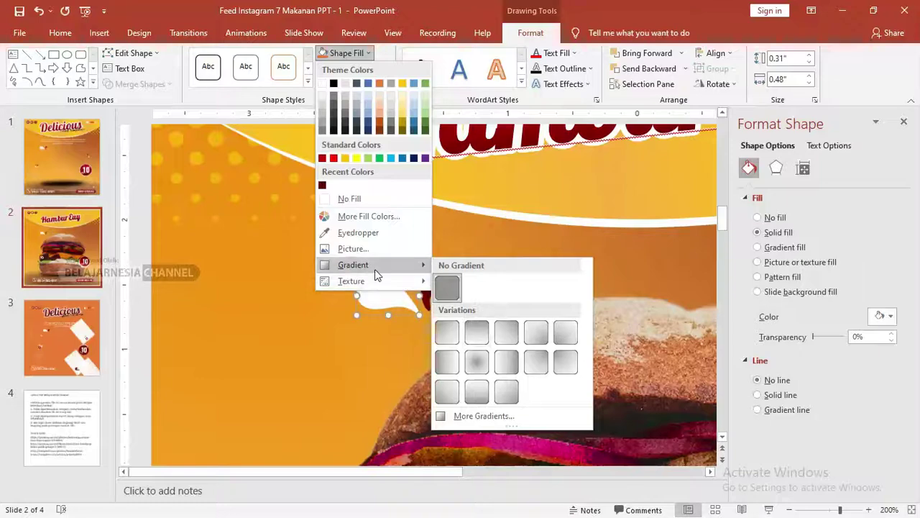
click(447, 333)
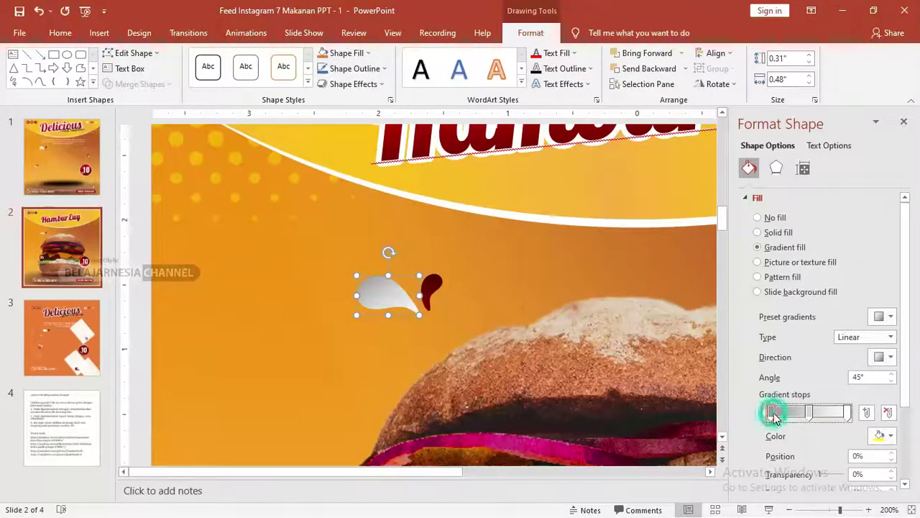
click(888, 412)
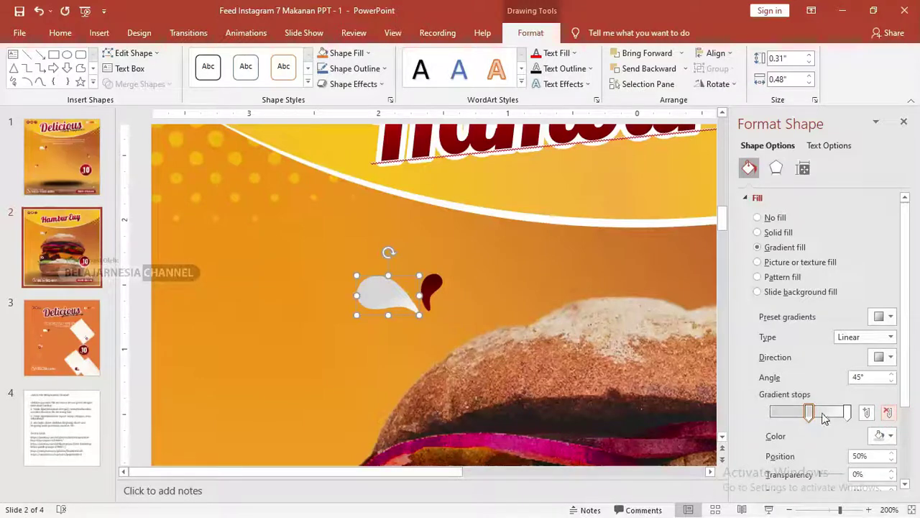
drag(810, 413, 708, 411)
scroll(323, 286, down, 10)
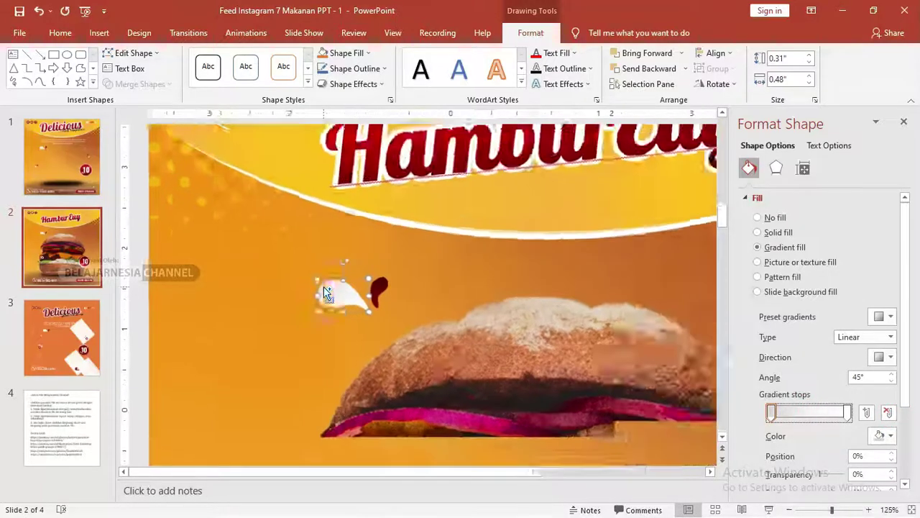
Step: Deselect the splash and review the accents on slide 1
click(688, 277)
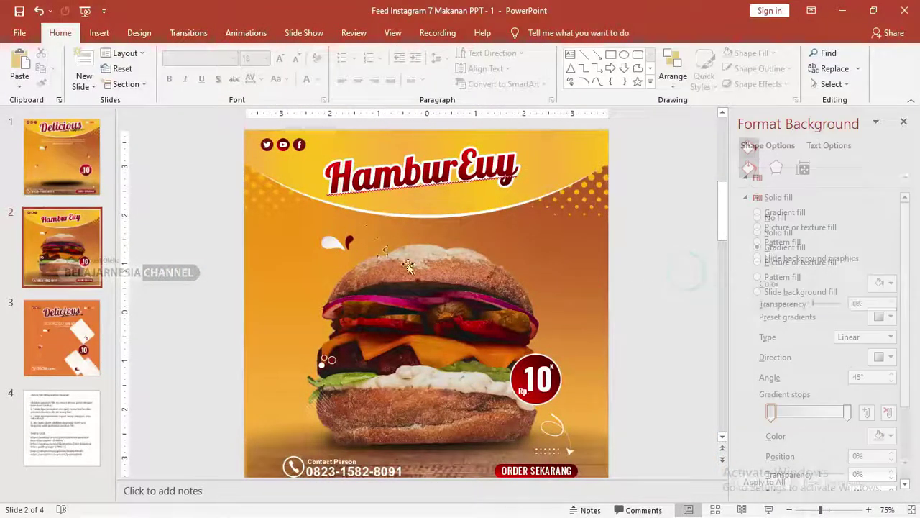
scroll(343, 231, up, 3)
scroll(343, 229, up, 2)
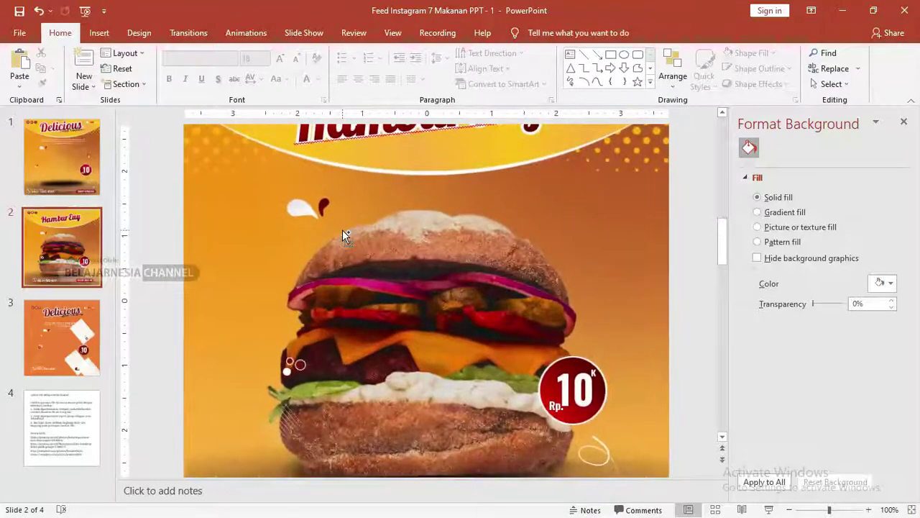
click(101, 259)
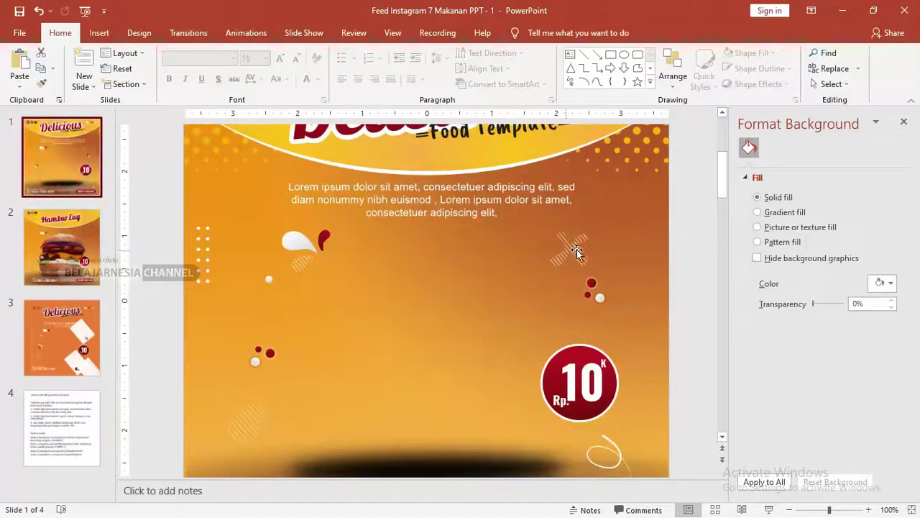
ctrl+scroll(570, 253, up, 5)
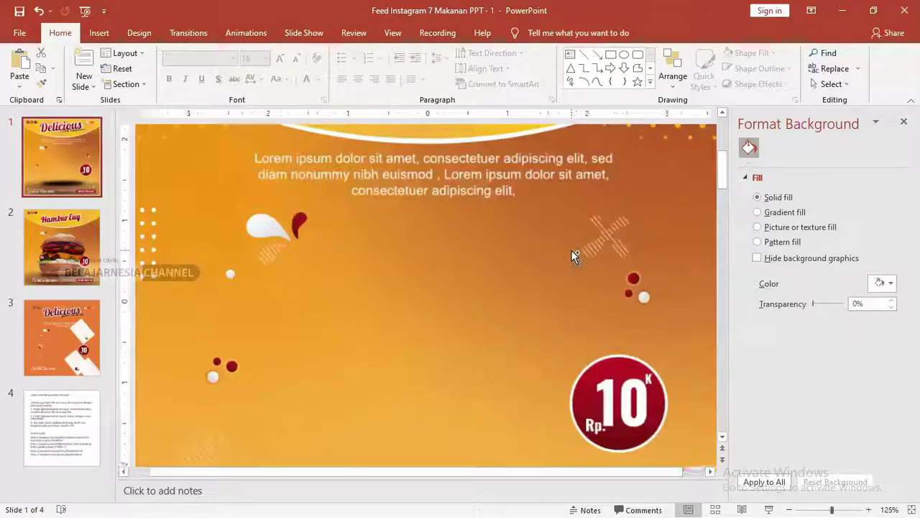
ctrl+scroll(514, 233, down, 2)
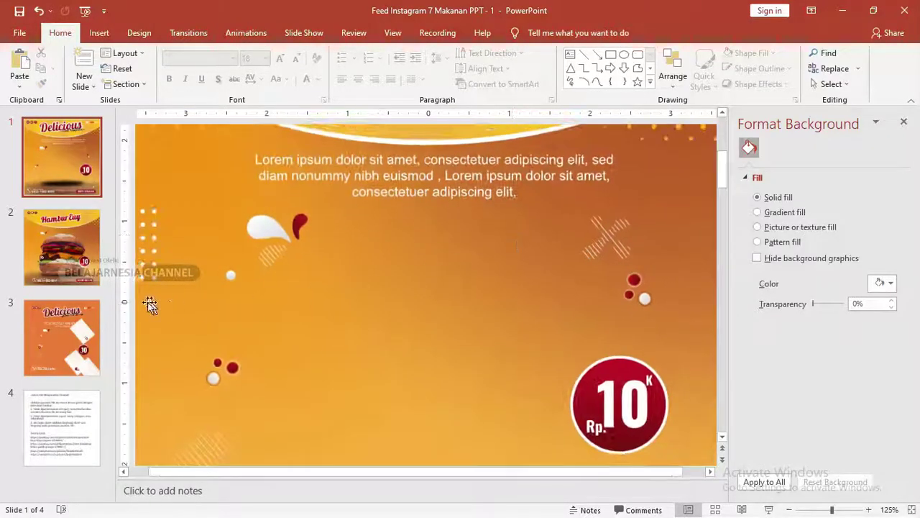
Step: Select the diagonal striped shape on slide 3, shift it left and down, and return to slide 2
click(84, 327)
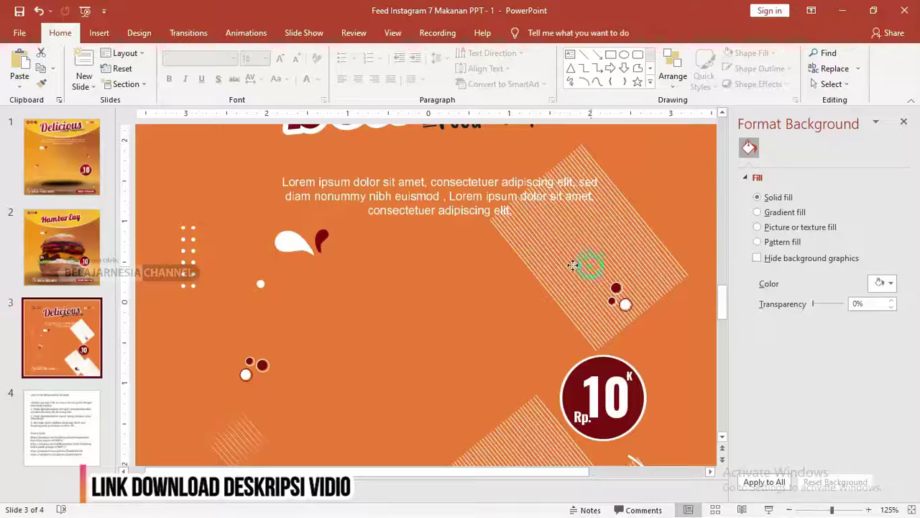
click(590, 263)
mouse_move(561, 254)
mouse_down()
mouse_move(509, 269)
mouse_move(511, 291)
mouse_up()
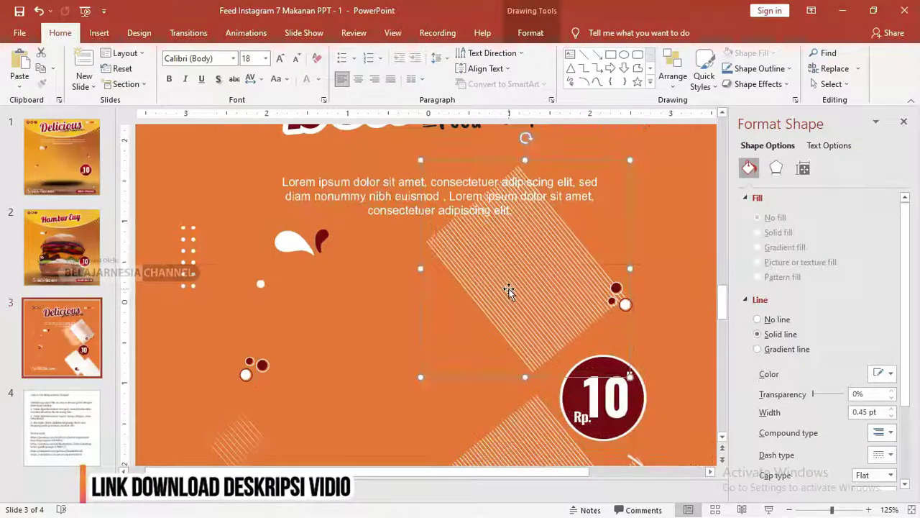
click(80, 243)
Step: Paste the diagonal striped pattern onto the burger slide
ctrl+scroll(87, 305, down, 2)
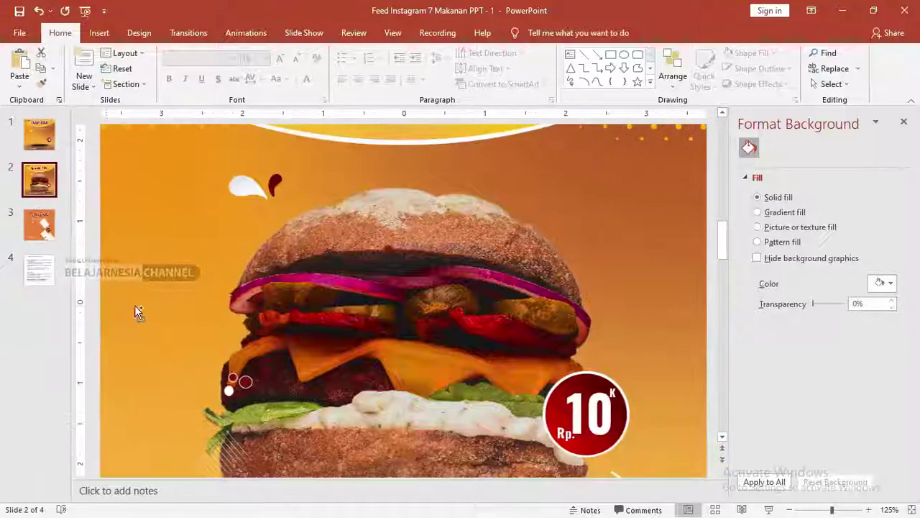
ctrl+scroll(135, 305, down, 3)
click(510, 253)
ctrl+scroll(493, 256, down, 2)
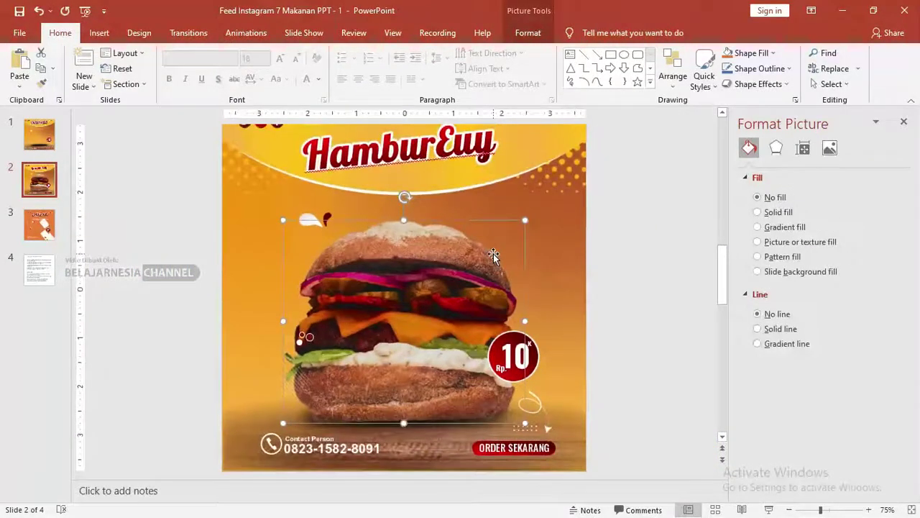
key(ctrl+v)
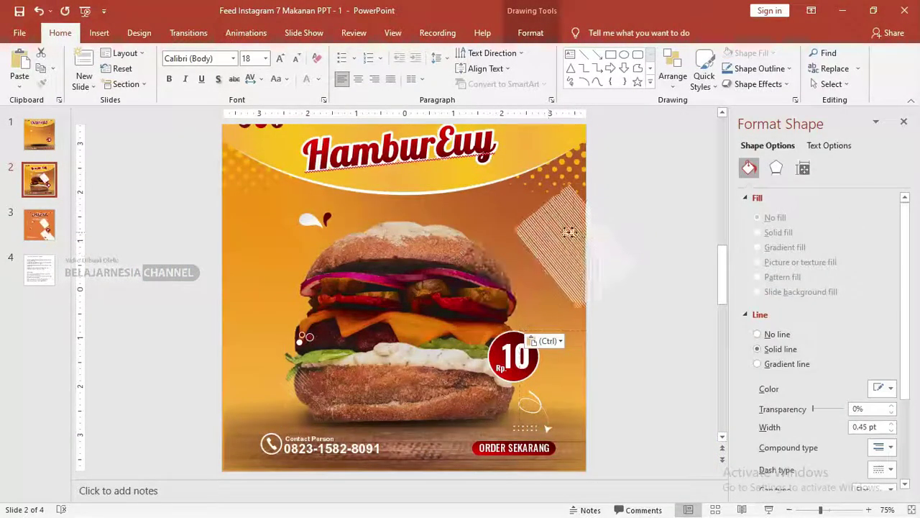
drag(492, 260, 523, 243)
Step: Move the striped pattern left to overlay the burger's top-left beside the splash
ctrl+scroll(503, 245, up, 5)
ctrl+scroll(501, 241, up, 4)
ctrl+scroll(503, 242, up, 3)
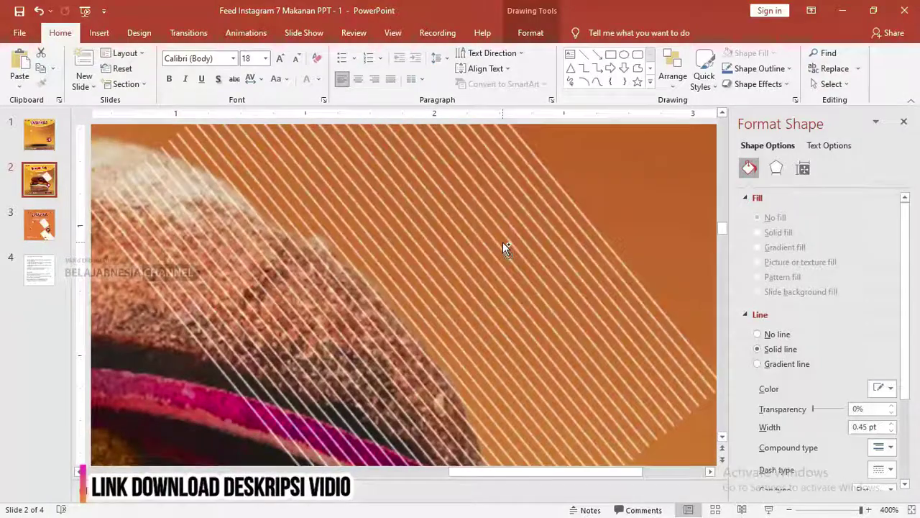
ctrl+scroll(502, 241, up, 2)
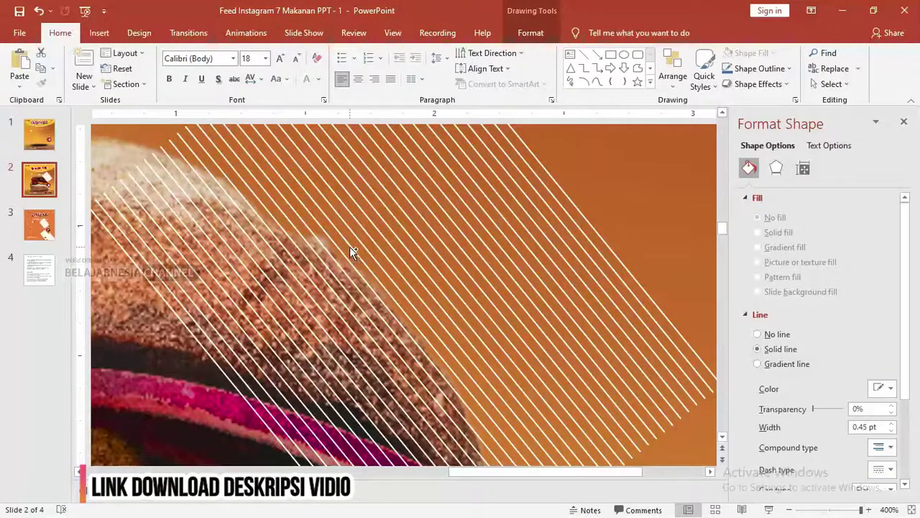
ctrl+scroll(350, 251, down, 4)
ctrl+scroll(351, 253, down, 4)
ctrl+scroll(351, 253, down, 3)
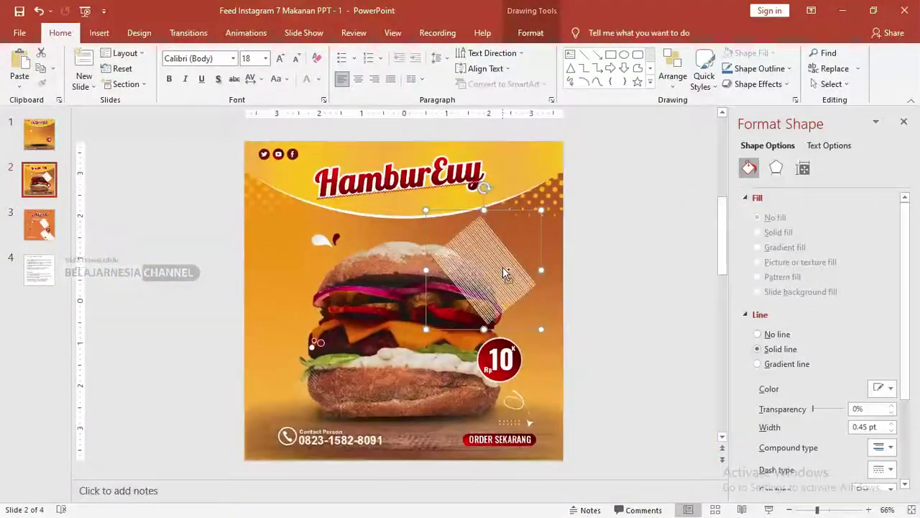
ctrl+scroll(503, 273, up, 3)
drag(532, 266, 333, 291)
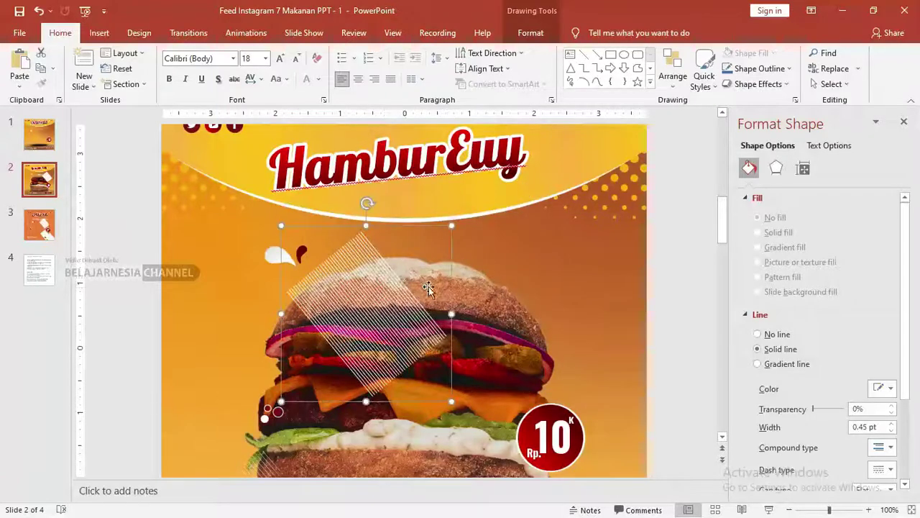
Step: Bring up the Insert > Shapes gallery
ctrl+scroll(403, 295, up, 3)
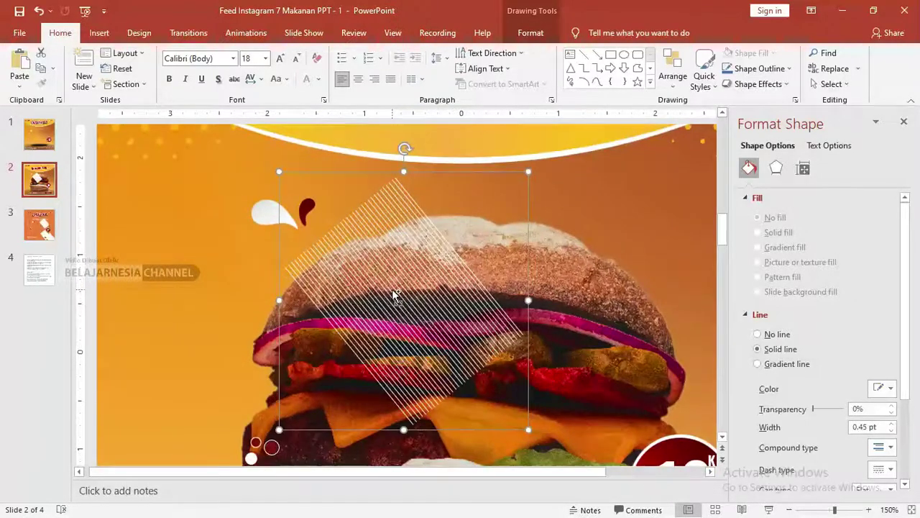
ctrl+scroll(551, 292, down, 3)
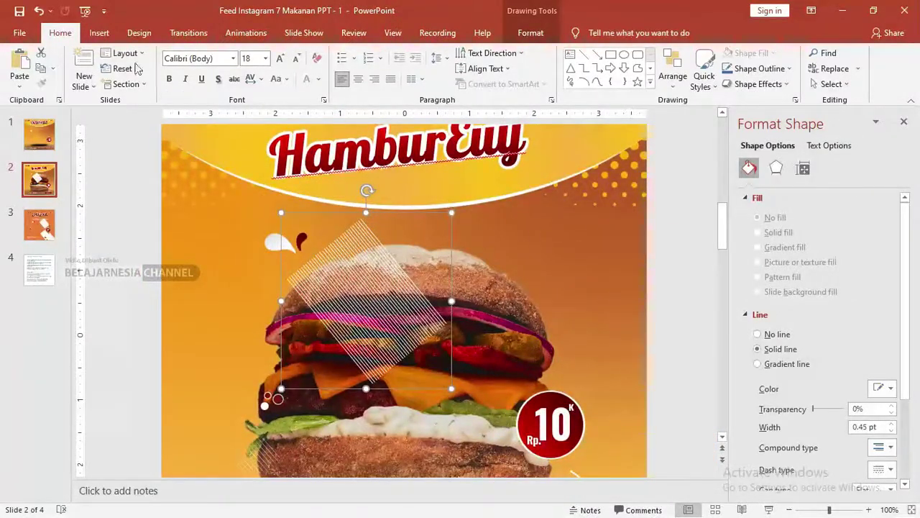
click(98, 33)
click(217, 91)
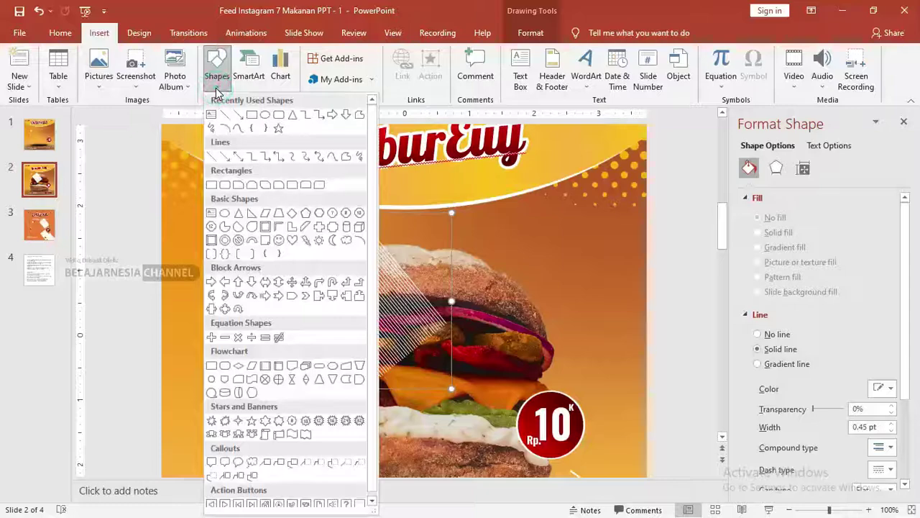
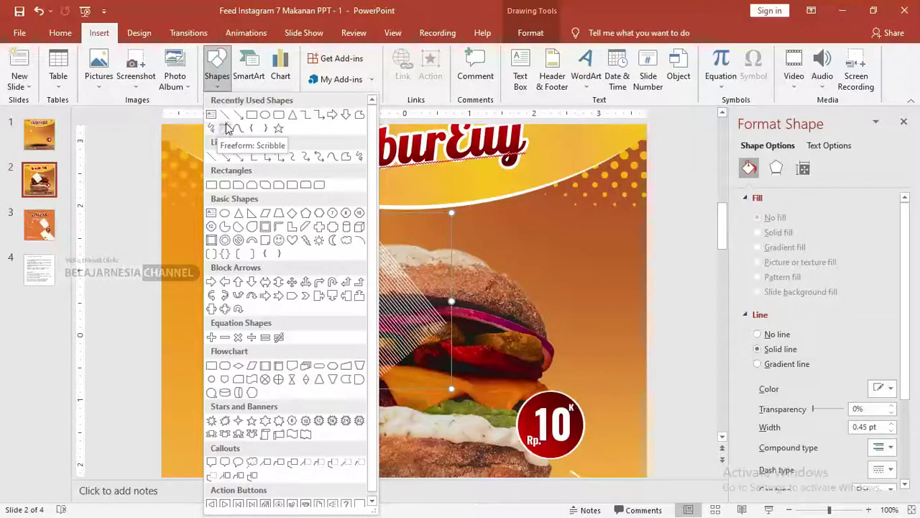
Step: Draw a tall oval right of the burger with a white outline and no fill
click(266, 117)
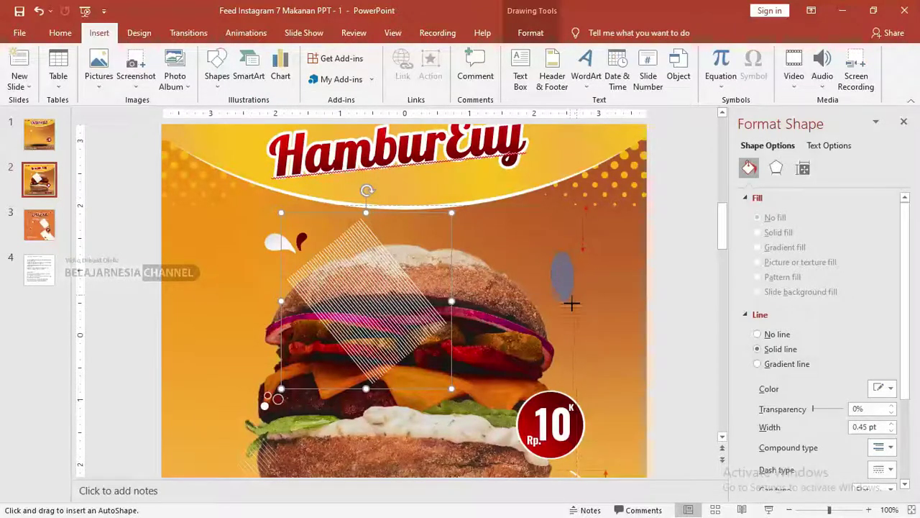
drag(568, 310, 570, 312)
scroll(561, 269, up, 5)
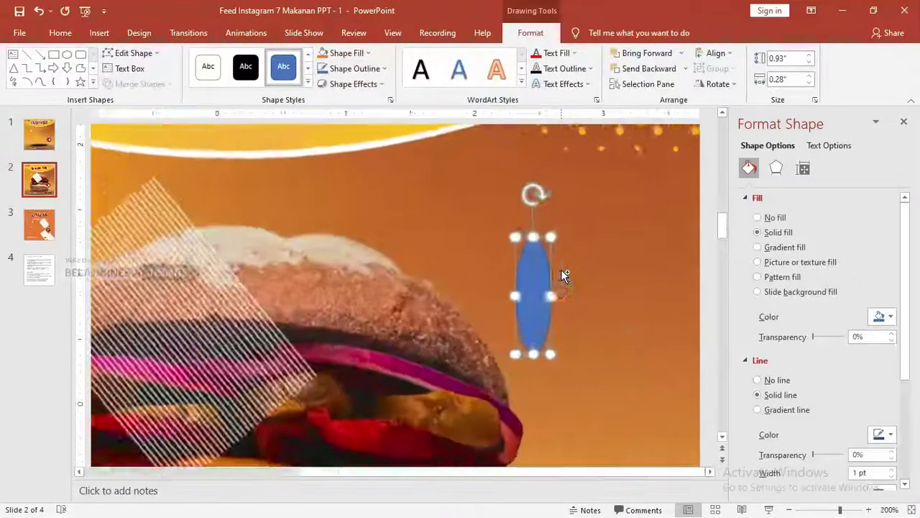
click(356, 69)
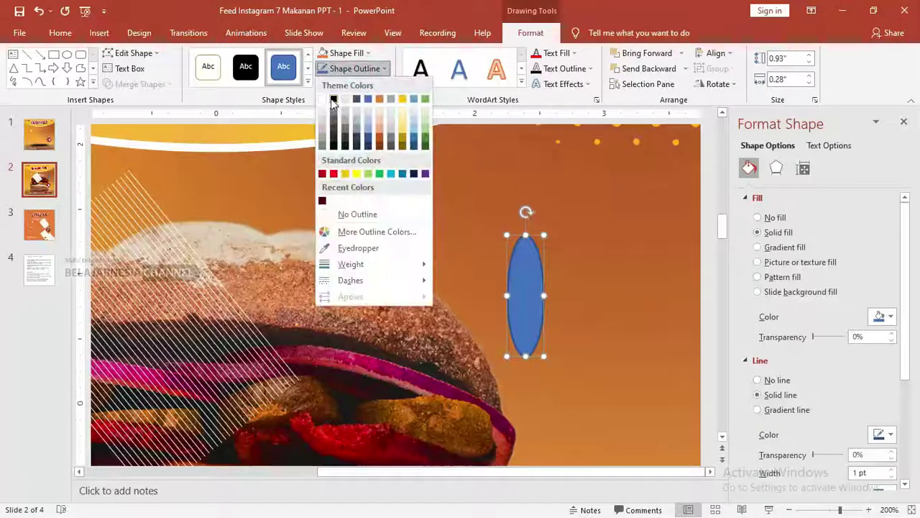
click(325, 99)
click(351, 54)
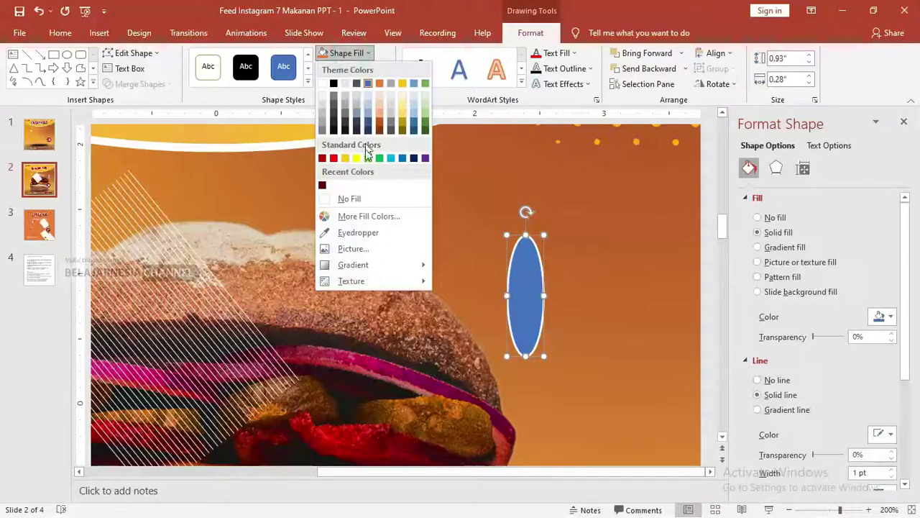
click(349, 199)
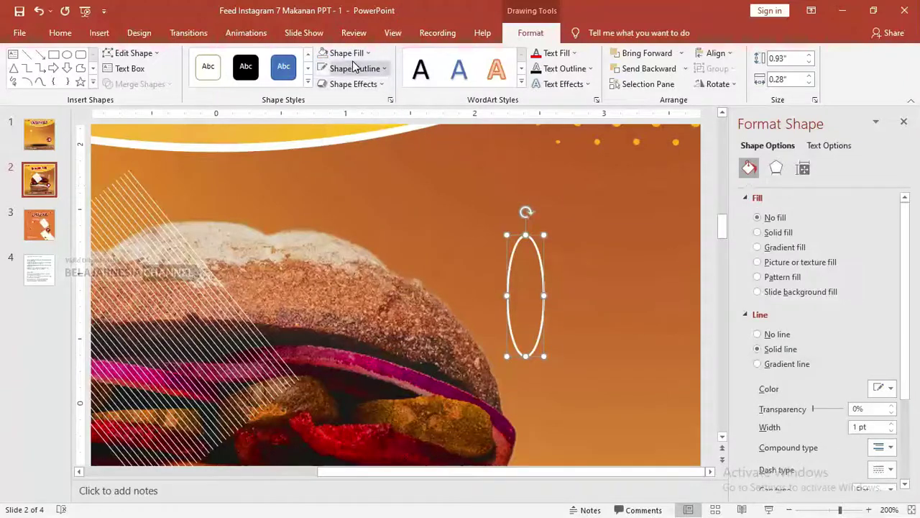
Step: Tilt the oval about 50 degrees and add a copy crossing it symmetrically to form an X
drag(548, 275, 559, 258)
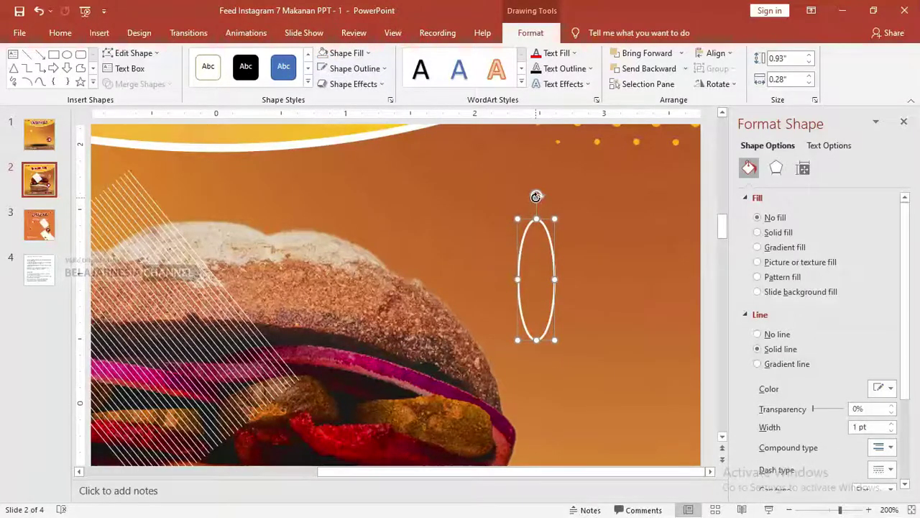
drag(537, 197, 476, 220)
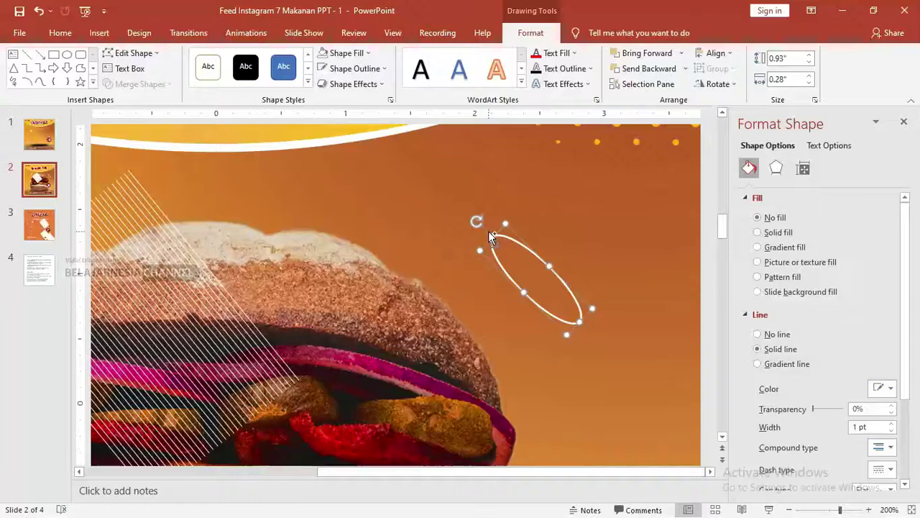
mouse_move(489, 232)
ctrl+mouse_down()
mouse_move(512, 253)
mouse_move(604, 260)
mouse_move(617, 245)
ctrl+mouse_up()
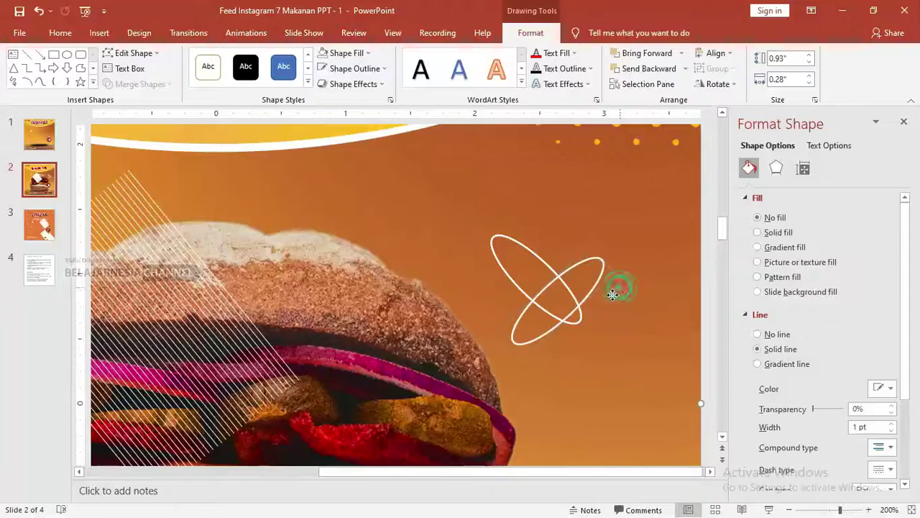
click(562, 267)
Step: Select both crossed ovals together
click(562, 267)
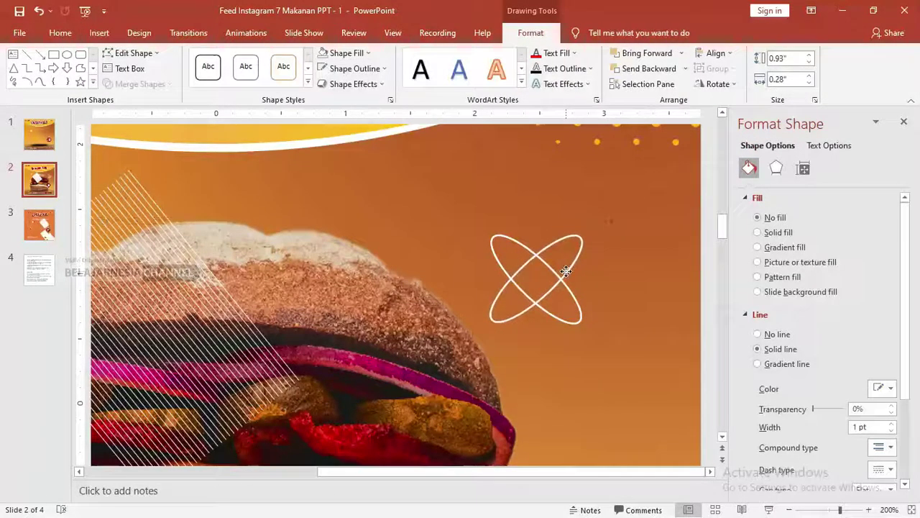
shift+click(576, 293)
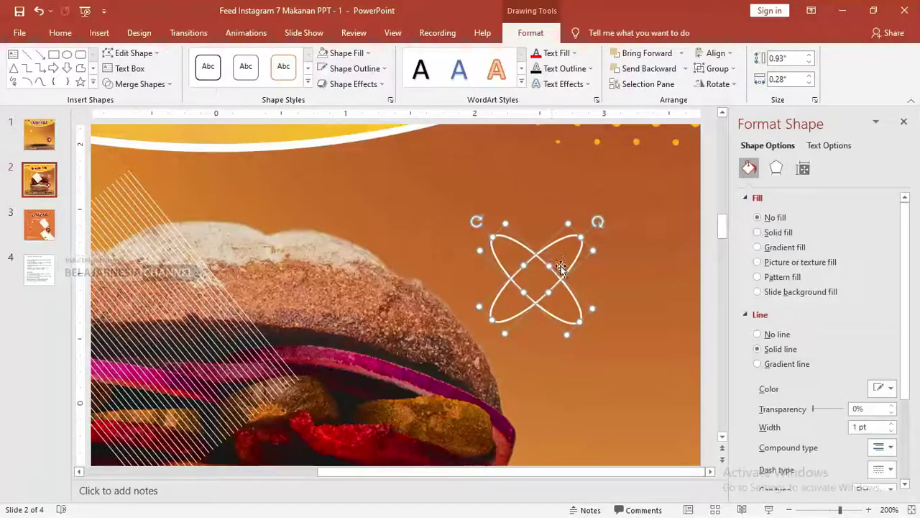
click(524, 243)
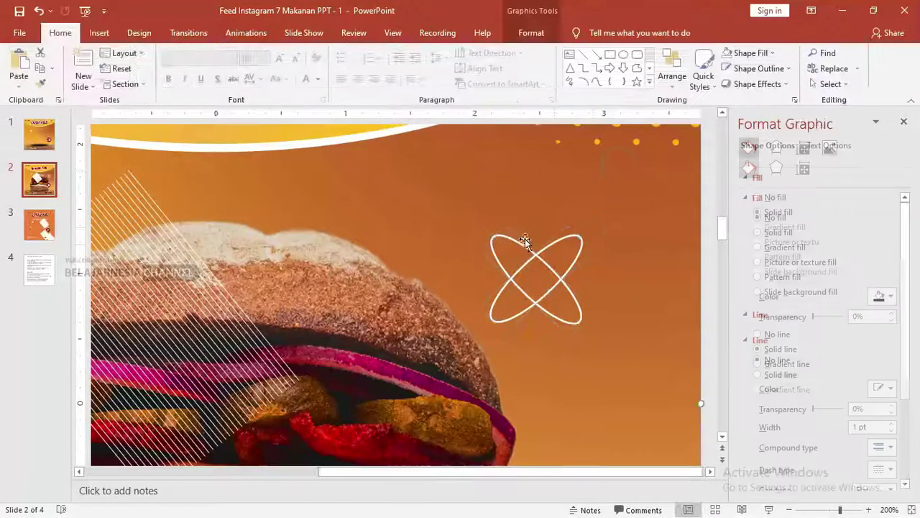
click(563, 241)
shift+click(562, 241)
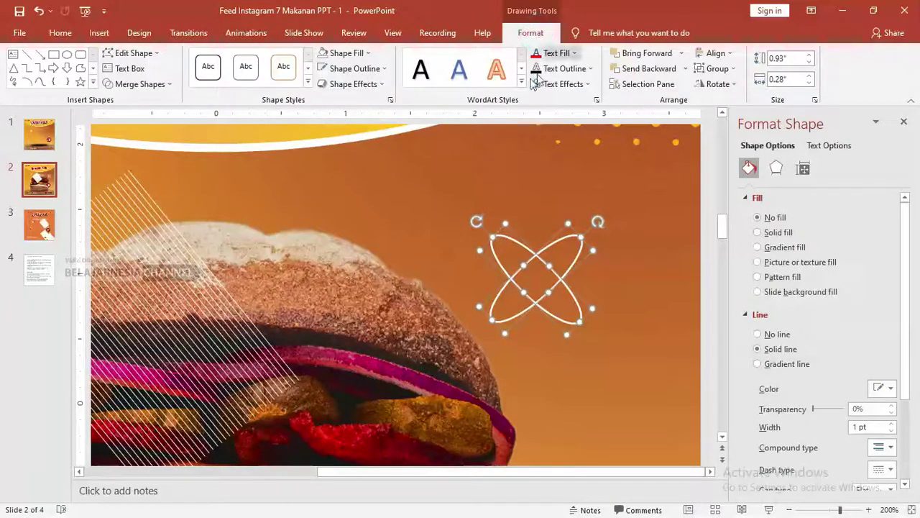
Step: Merge the two crossed ellipses into a single X shape
click(141, 84)
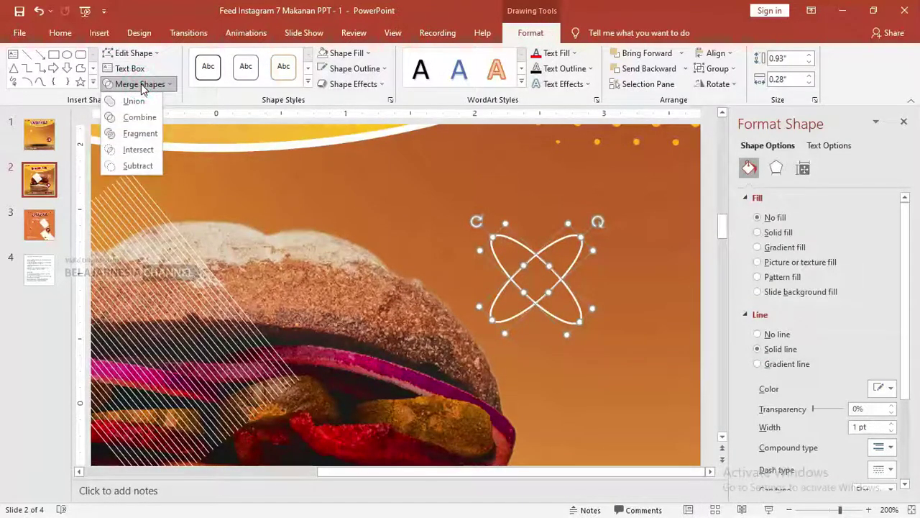
click(134, 101)
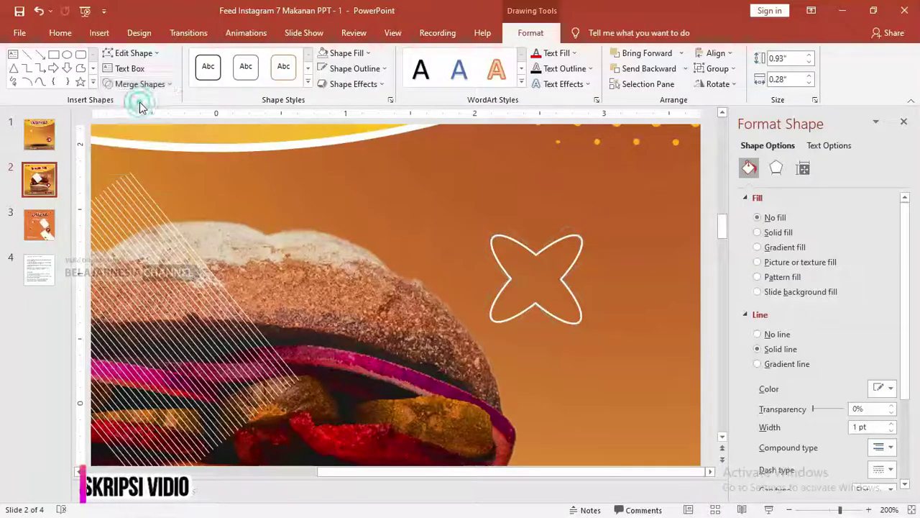
scroll(560, 276, up, 3)
scroll(473, 257, down, 4)
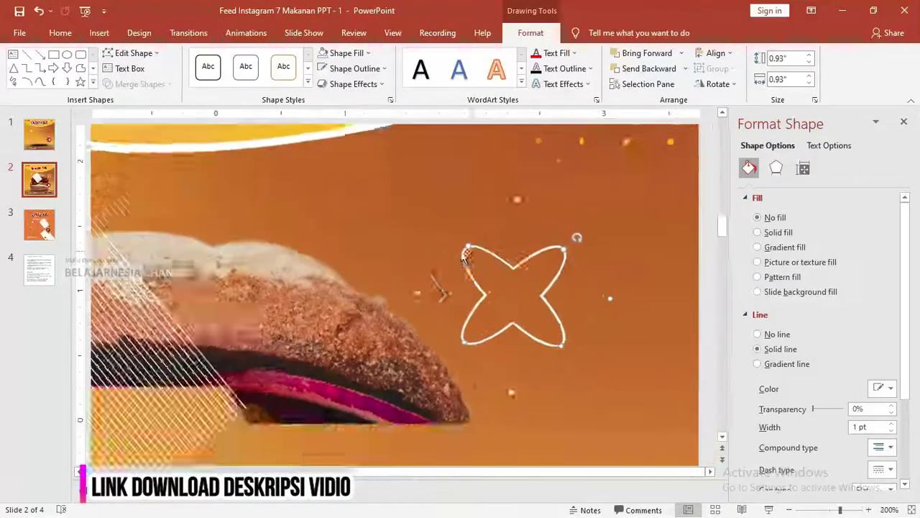
scroll(544, 267, up, 3)
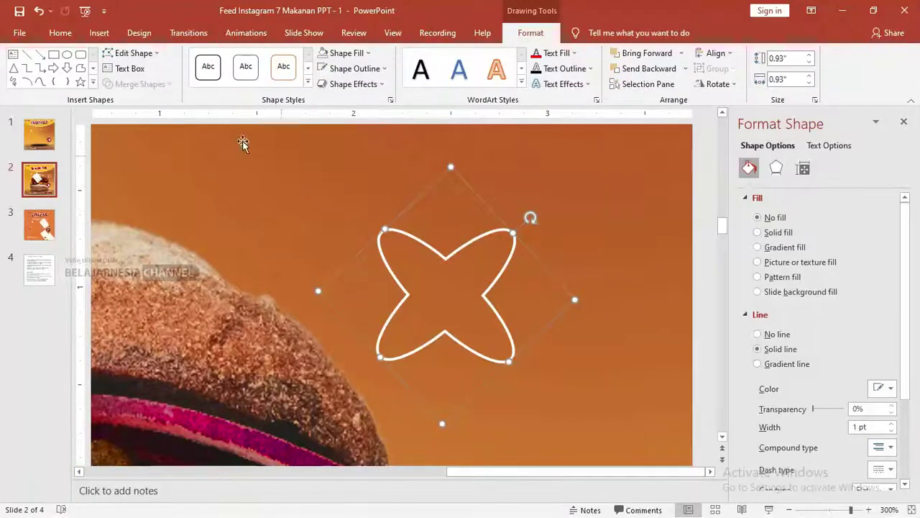
Step: Use Edit Points to reshape the X's top-left, top-right and top-centre curves
click(133, 54)
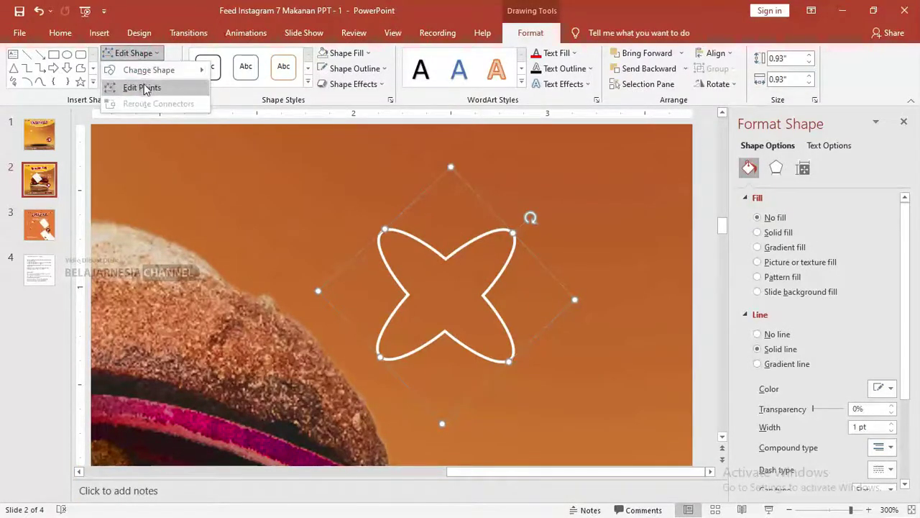
click(144, 88)
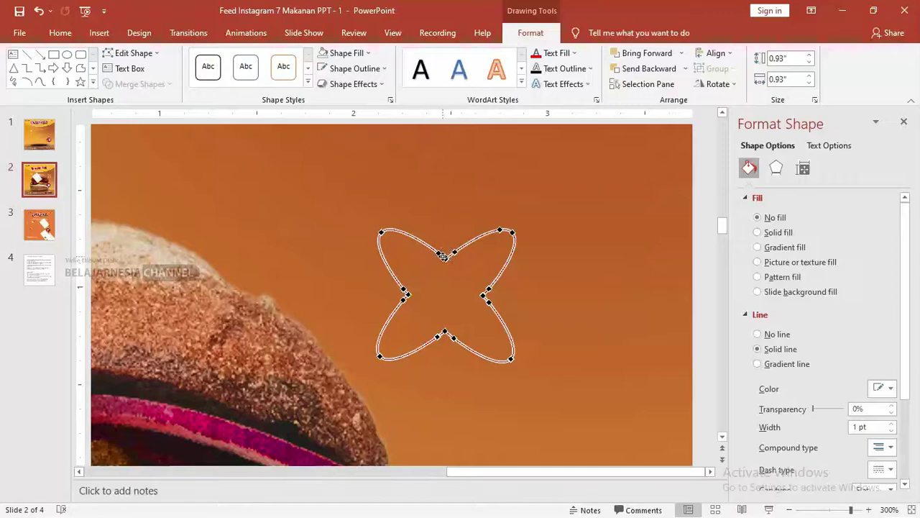
drag(438, 251, 413, 253)
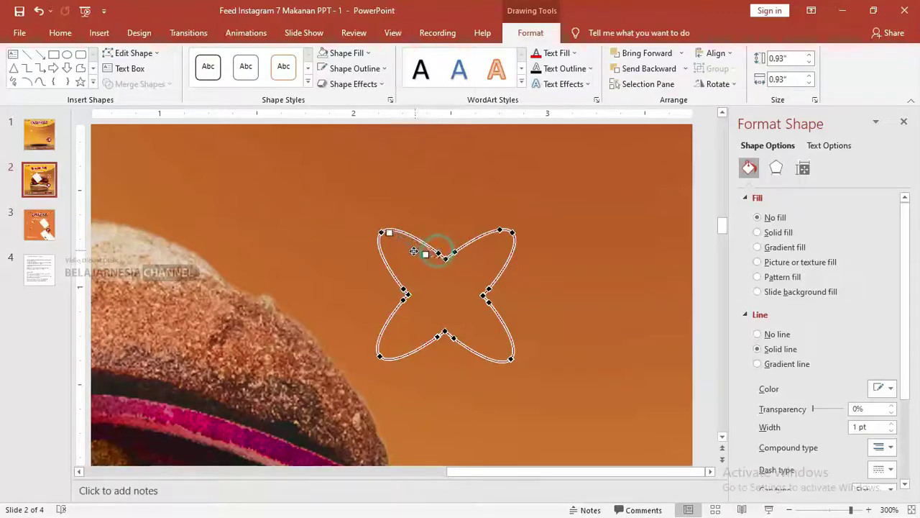
click(379, 229)
mouse_move(381, 227)
mouse_down()
mouse_move(396, 212)
mouse_move(370, 208)
mouse_up()
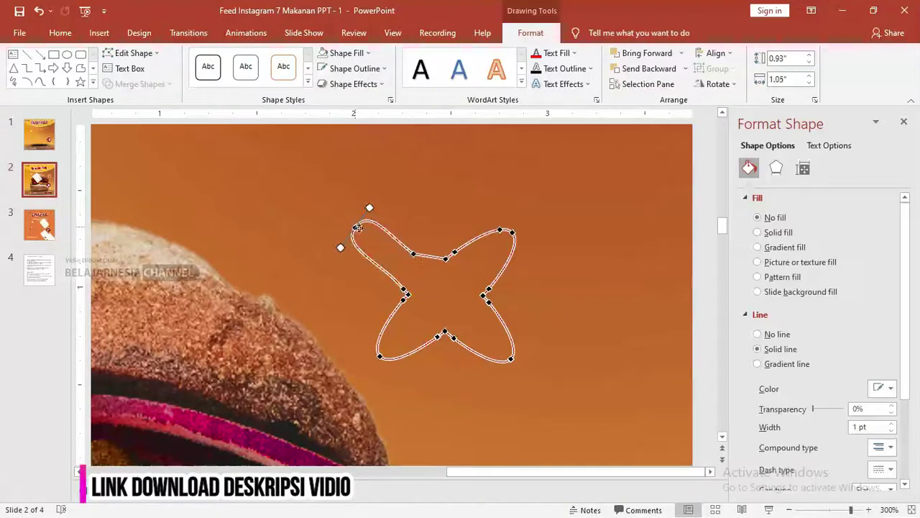
click(448, 260)
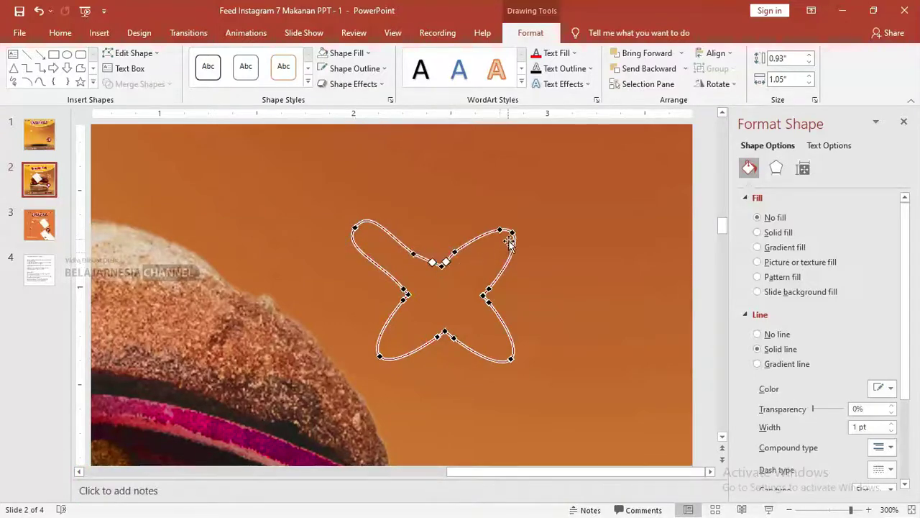
drag(501, 233, 523, 222)
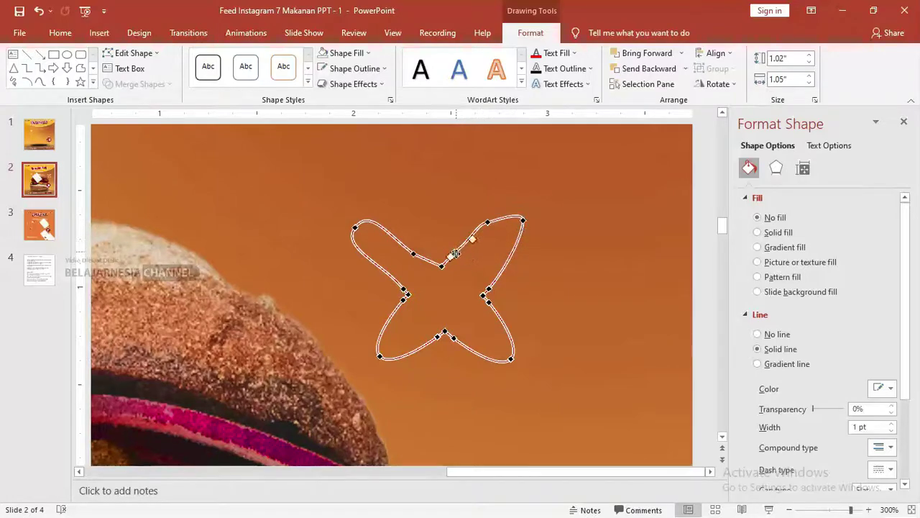
drag(488, 222, 491, 208)
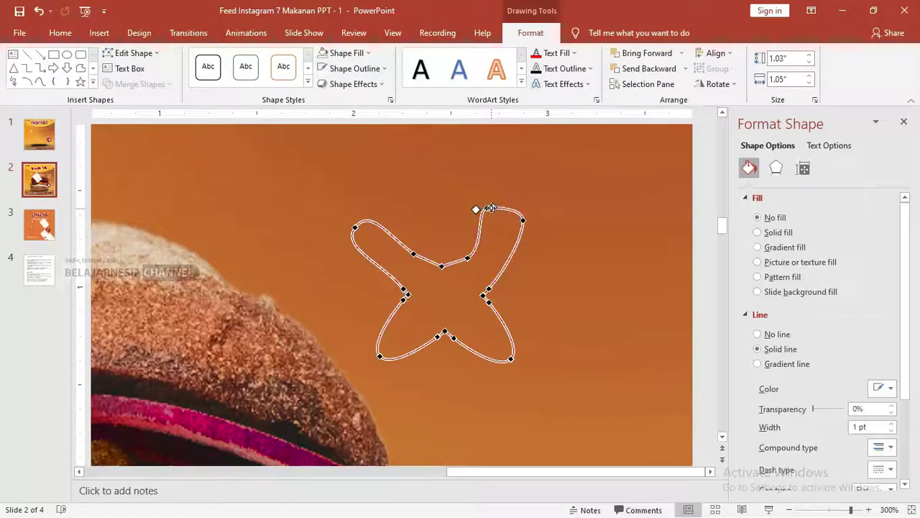
click(493, 207)
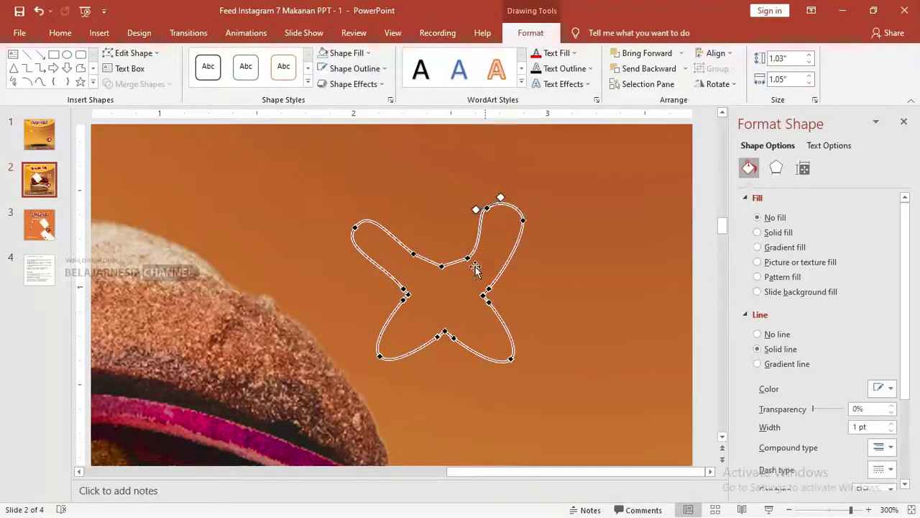
mouse_move(444, 265)
mouse_down()
mouse_move(443, 273)
mouse_move(485, 245)
mouse_up()
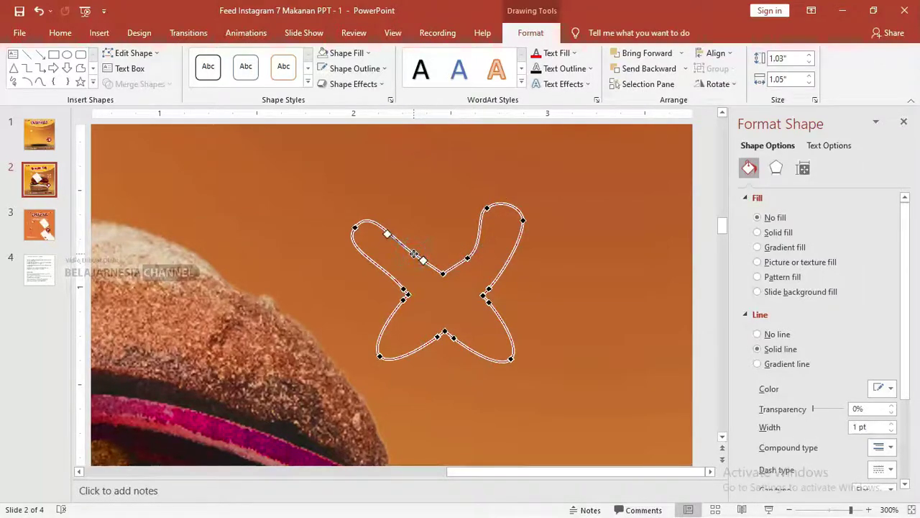
Step: Adjust edit-point options, round the left corner into a lobe, and remove an extra point
right_click(414, 253)
click(439, 285)
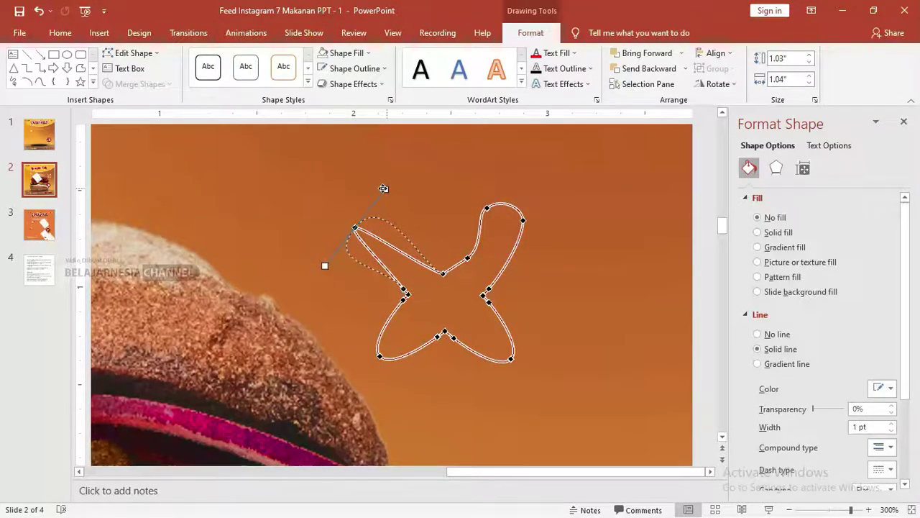
drag(367, 225, 386, 189)
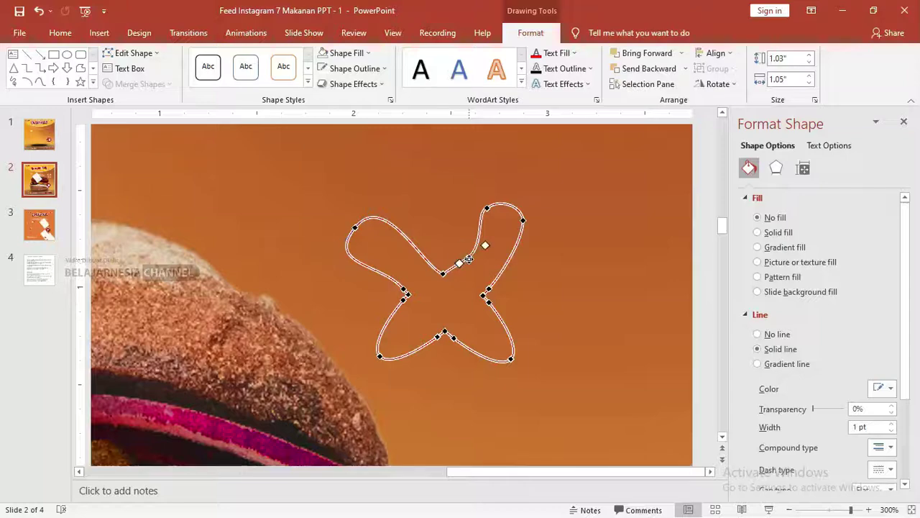
right_click(469, 259)
click(510, 282)
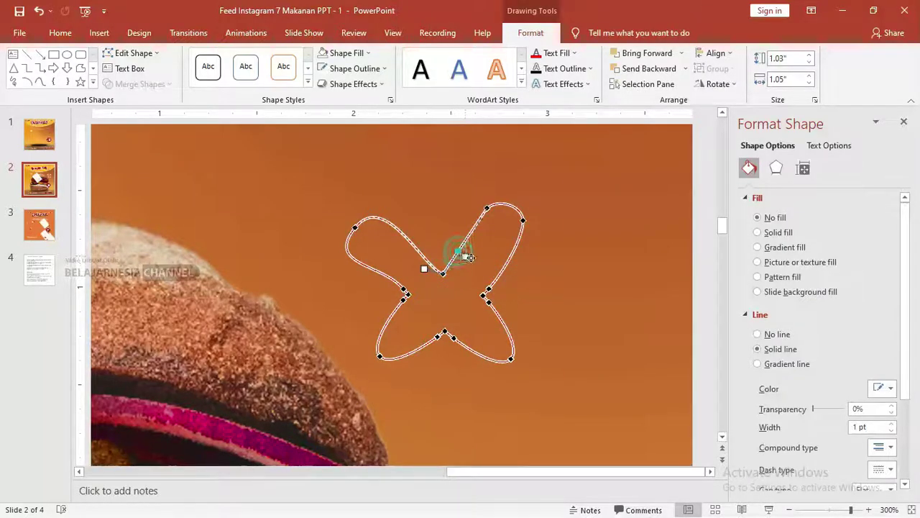
drag(461, 251, 479, 259)
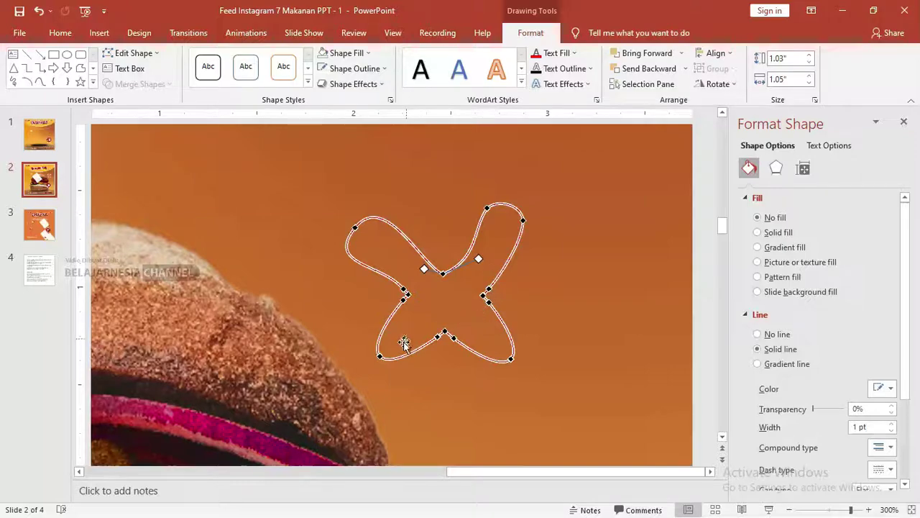
Step: Reshape the X's lower-left and lower-right arms into rounded curves matching the upper arms
mouse_move(380, 356)
mouse_down()
mouse_move(365, 369)
mouse_move(338, 342)
mouse_up()
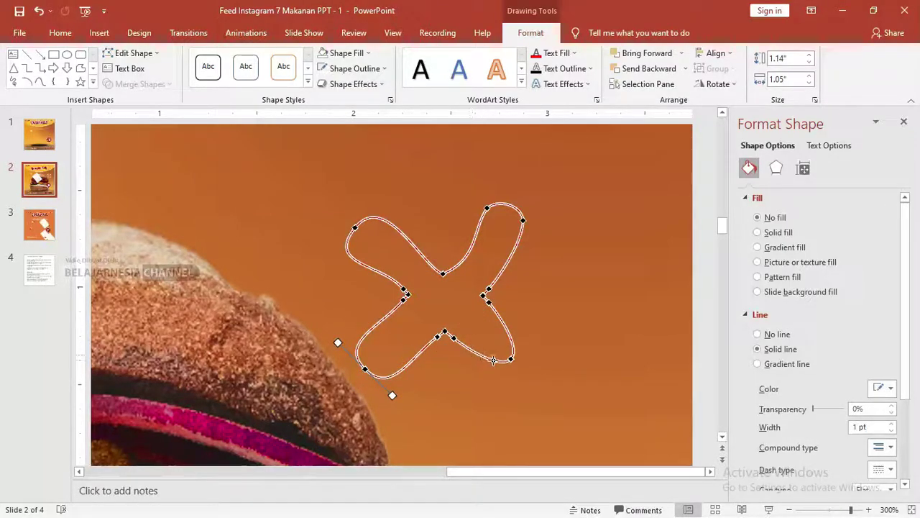
drag(519, 352, 543, 330)
drag(511, 361, 527, 377)
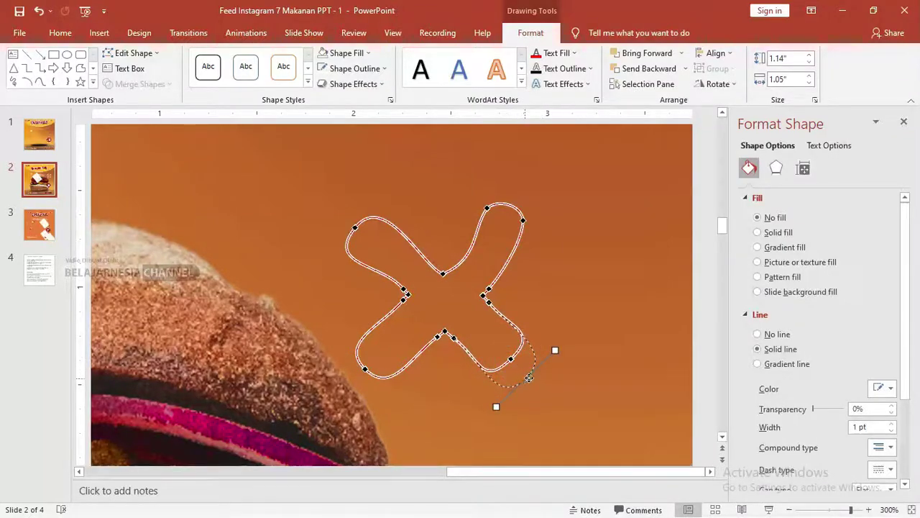
drag(554, 350, 553, 348)
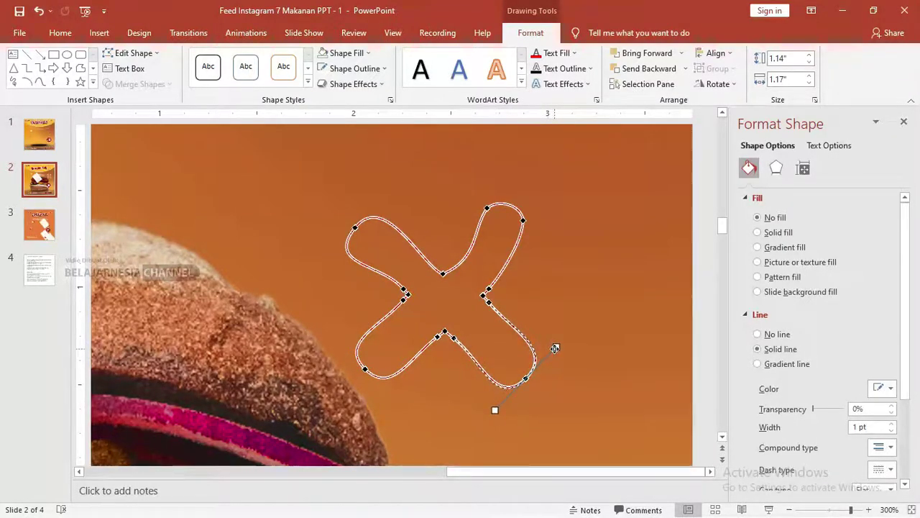
click(488, 301)
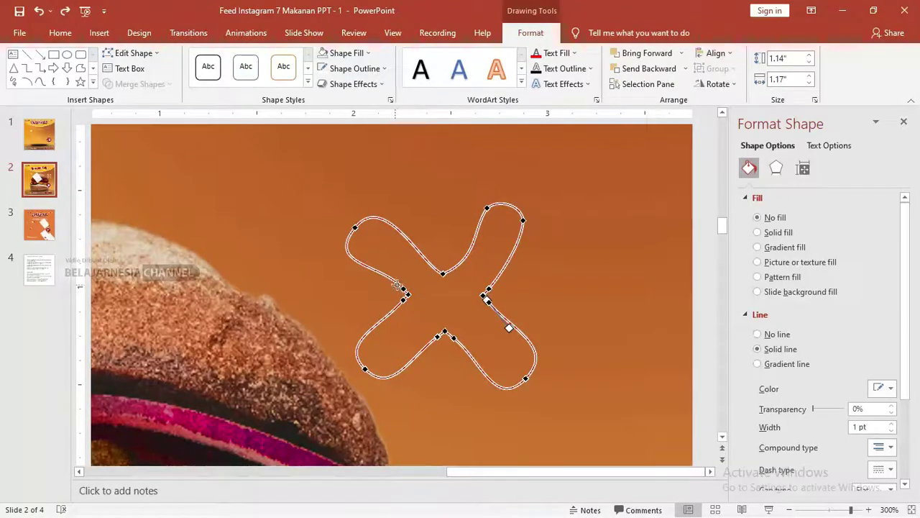
Step: Select the diagonal white stripe pattern and move it left and down
click(328, 232)
ctrl+scroll(333, 231, down, 5)
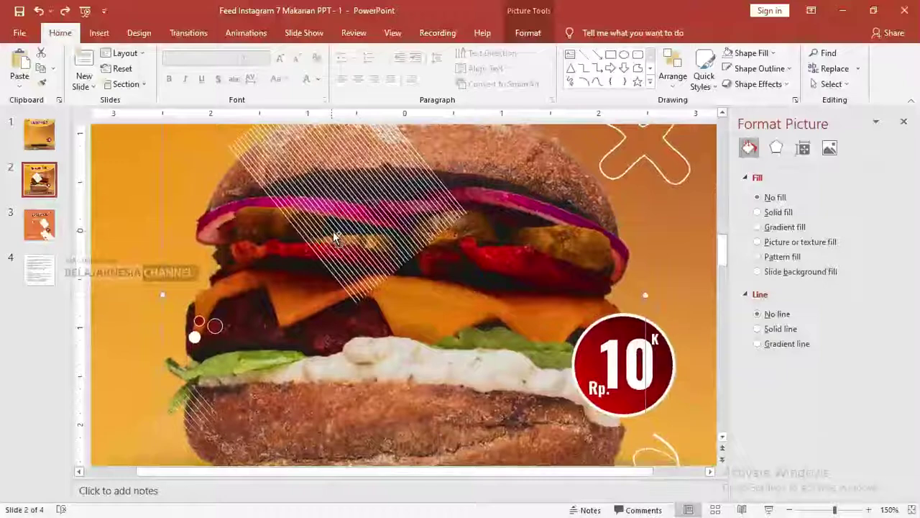
ctrl+scroll(280, 234, down, 1)
click(353, 203)
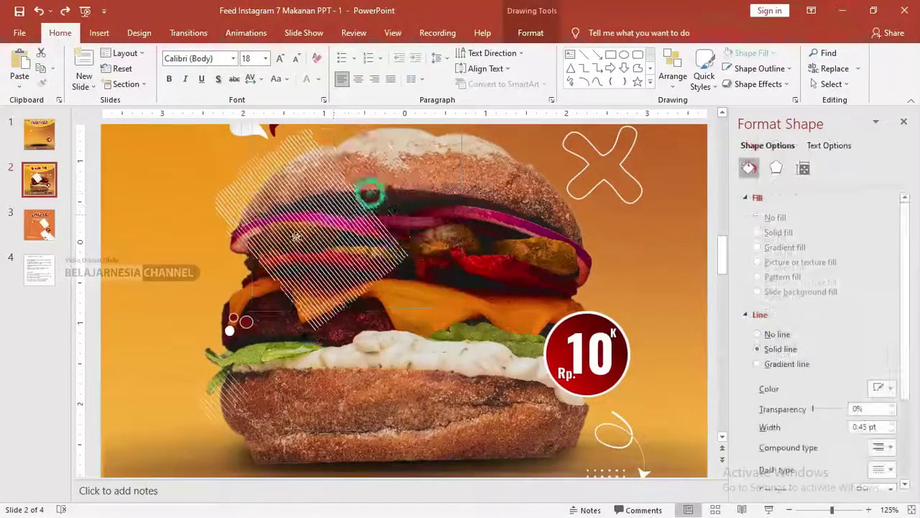
drag(353, 203, 282, 251)
Step: Enlarge the stripe pattern and position it across the burger's left side
ctrl+scroll(282, 250, down, 5)
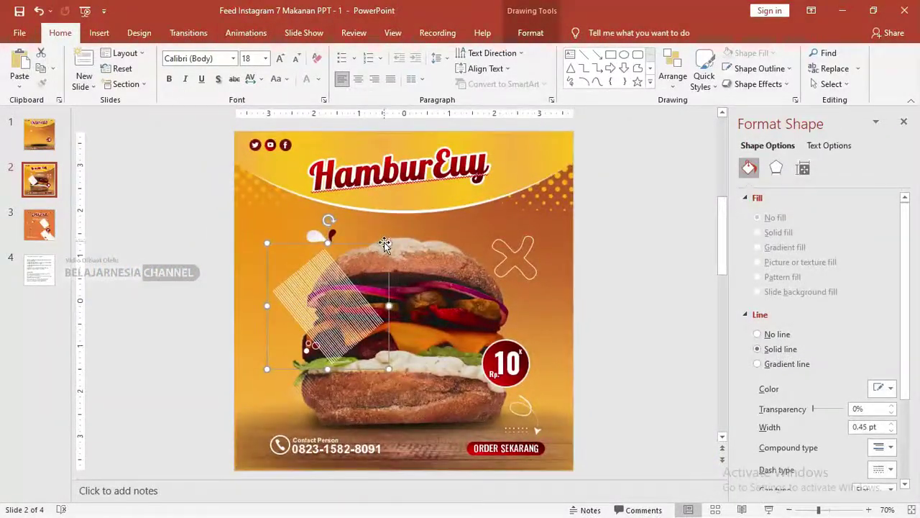
drag(389, 243, 580, 153)
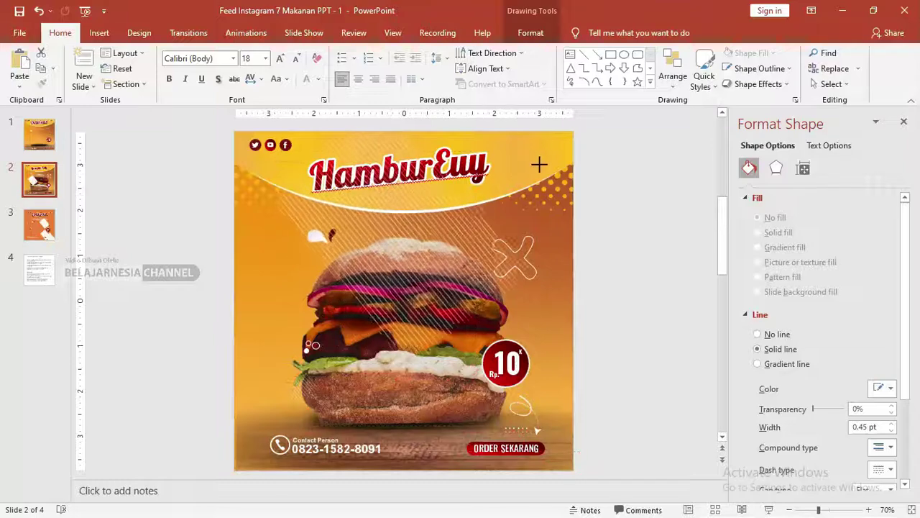
drag(448, 327, 326, 313)
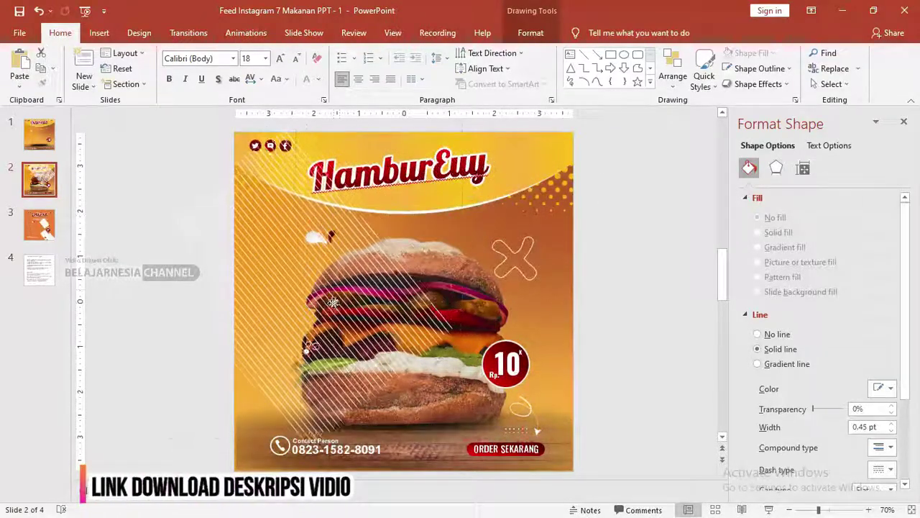
click(313, 287)
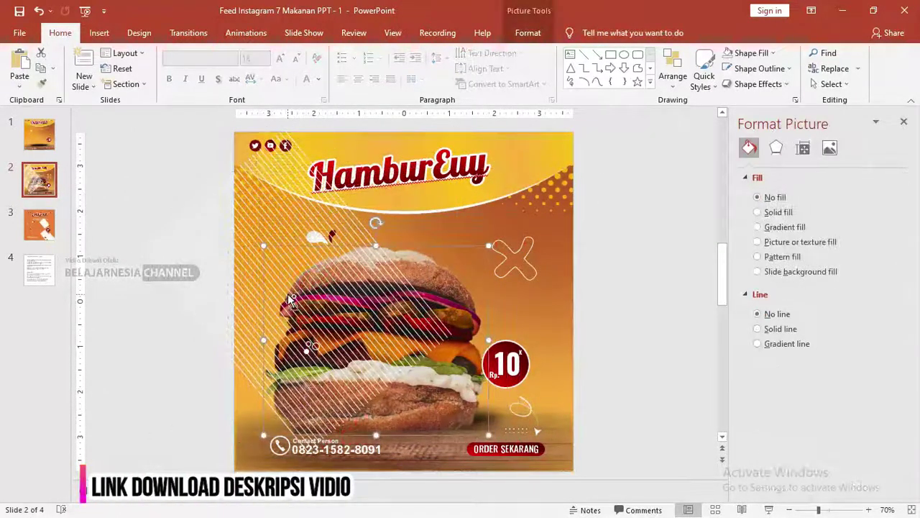
drag(194, 247, 181, 257)
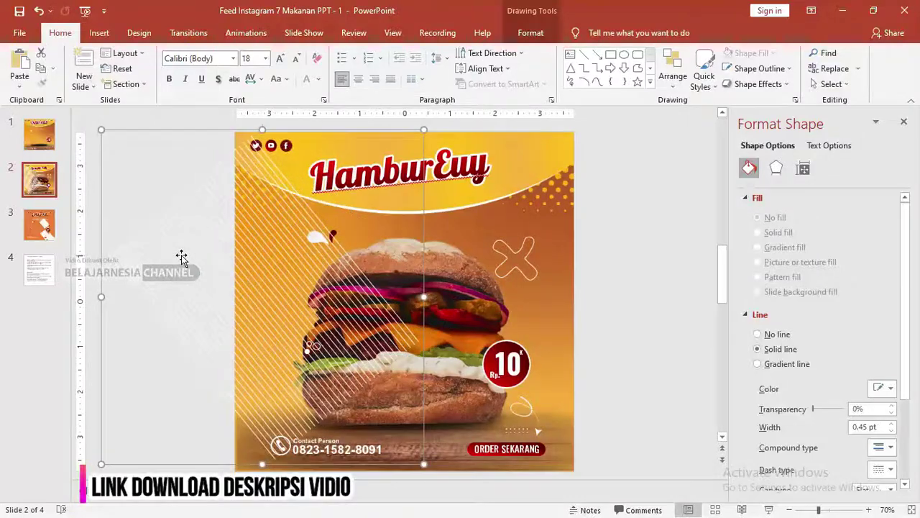
Step: Start saving the stripe pattern as a picture and pick a location in the save dialog
right_click(182, 258)
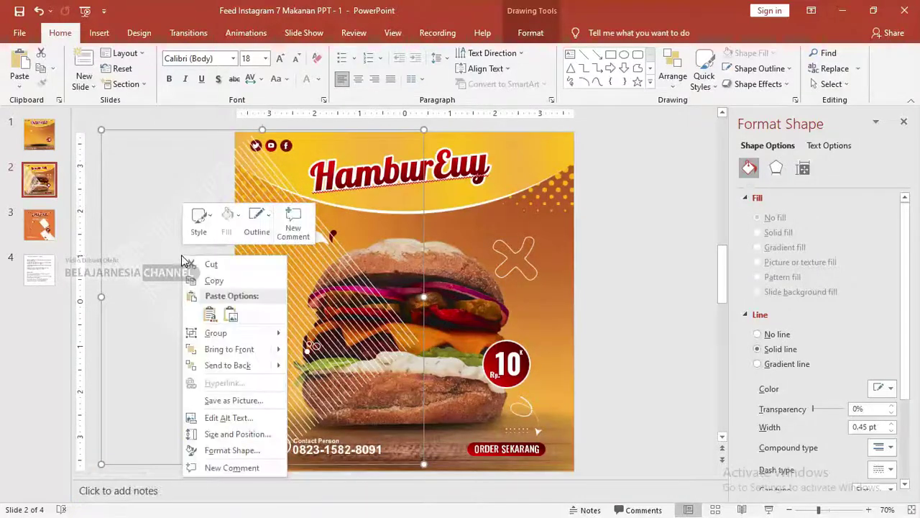
click(251, 401)
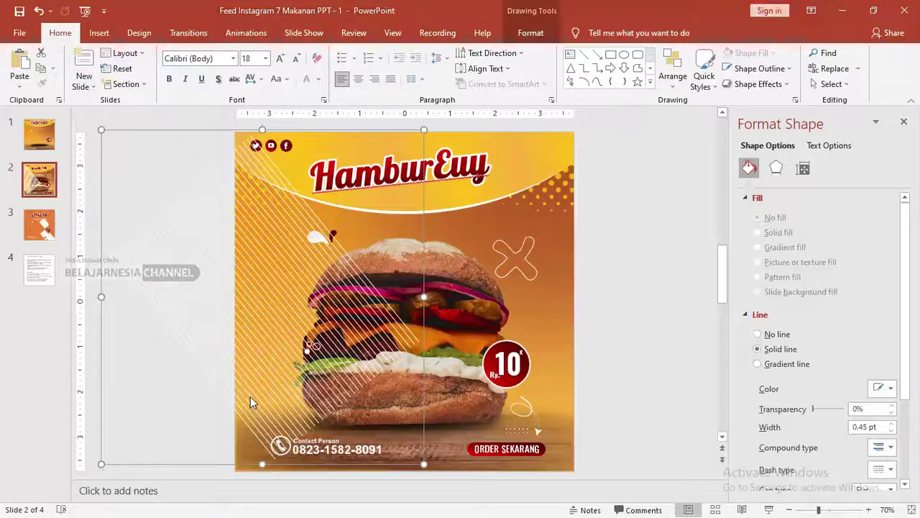
scroll(446, 144, down, 2)
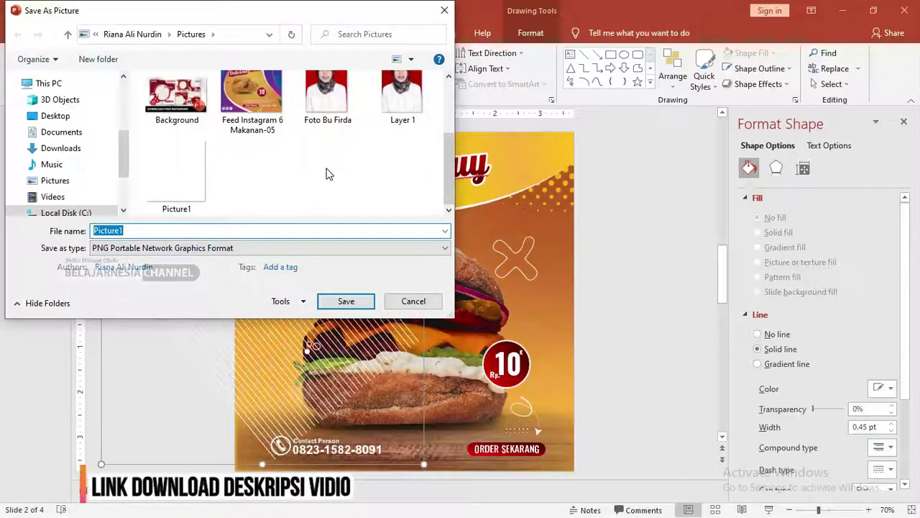
text(Background)
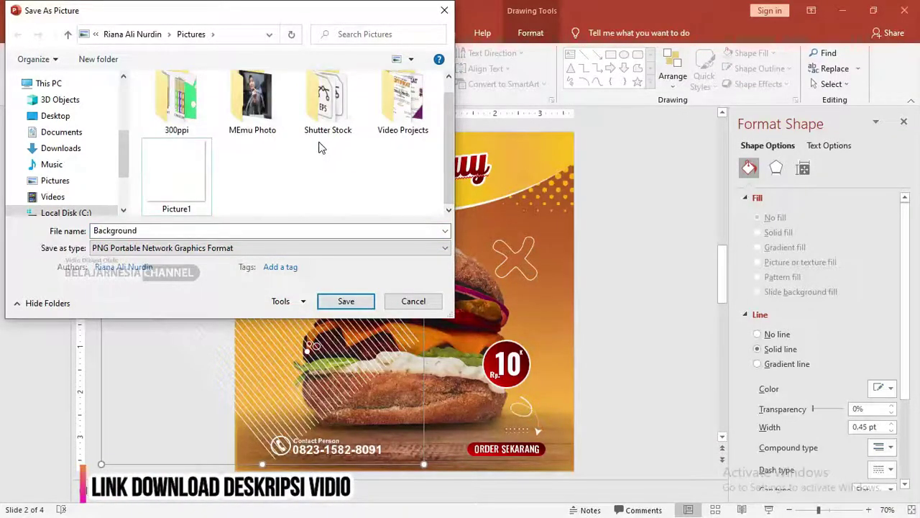
click(170, 175)
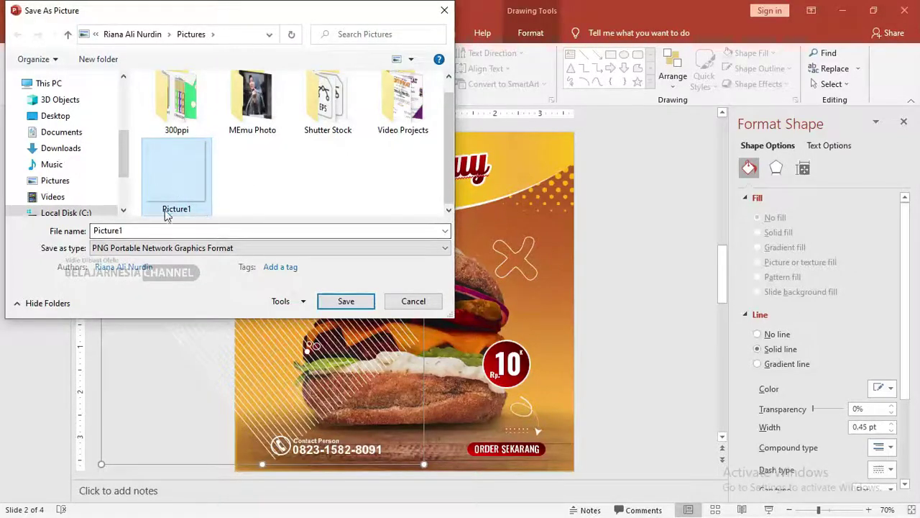
Step: Name the file PATTREN, keep the PNG format, and save it
click(231, 231)
click(157, 231)
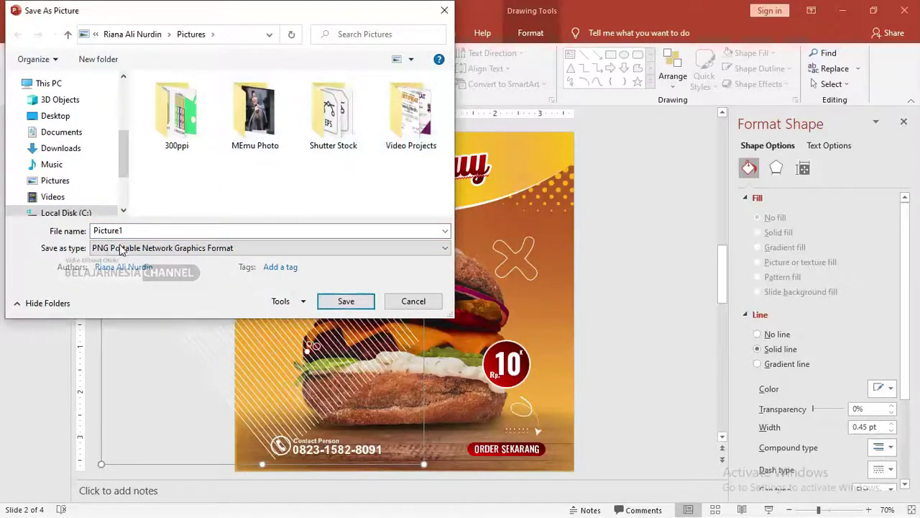
click(148, 230)
text(PATTREN)
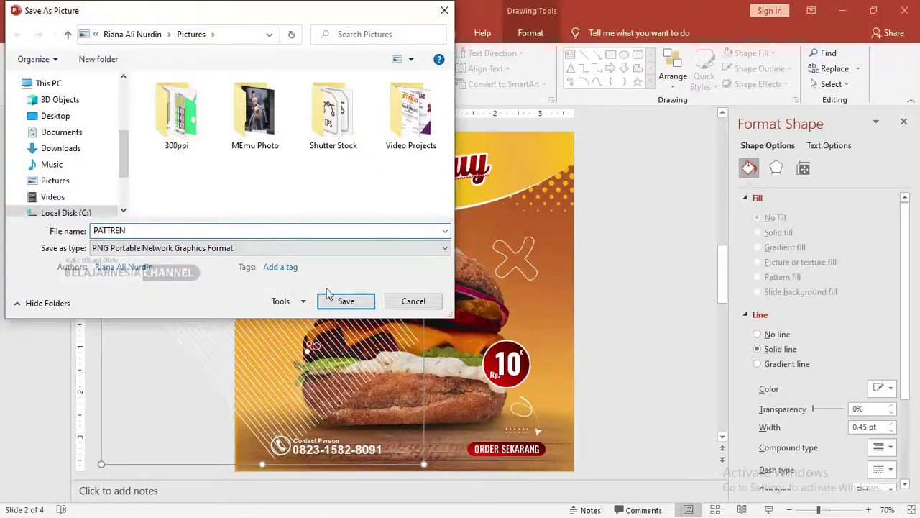
click(213, 249)
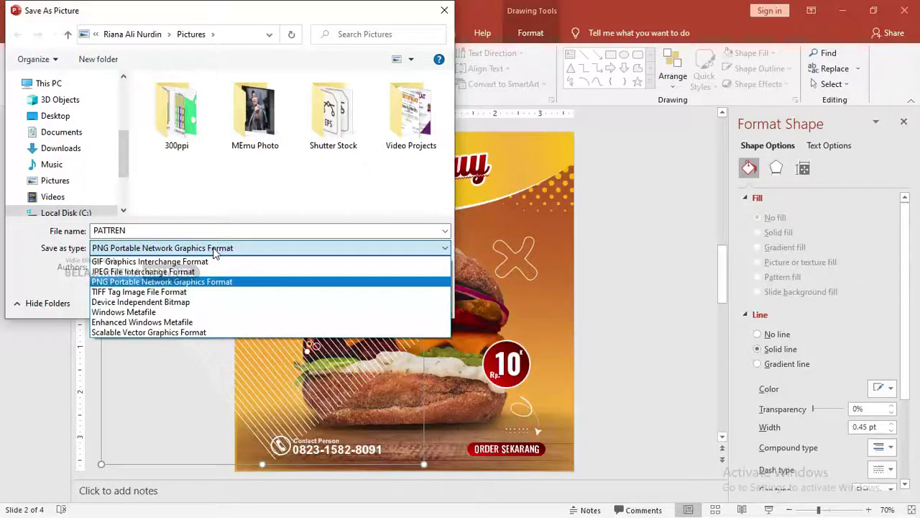
click(213, 249)
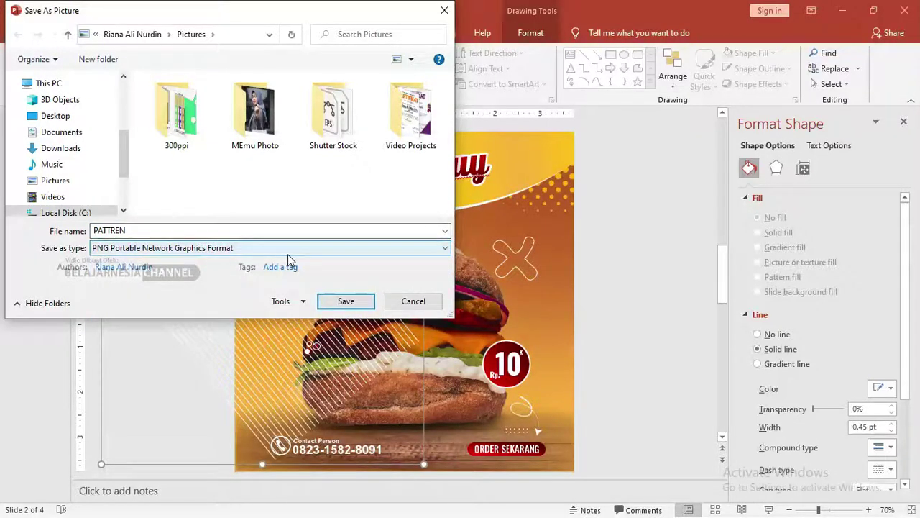
click(340, 308)
click(348, 304)
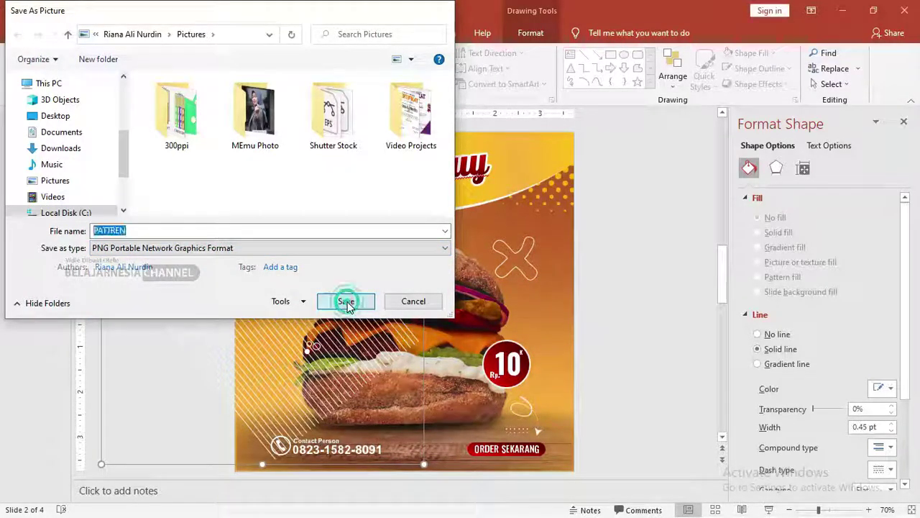
Step: Give the merged X shape a picture fill using the saved PATTREN image
click(506, 264)
scroll(509, 261, up, 10)
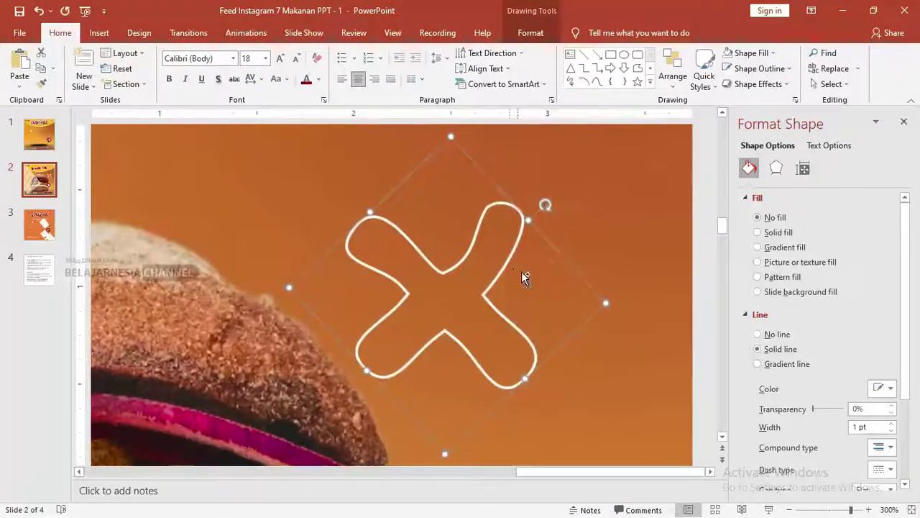
right_click(459, 260)
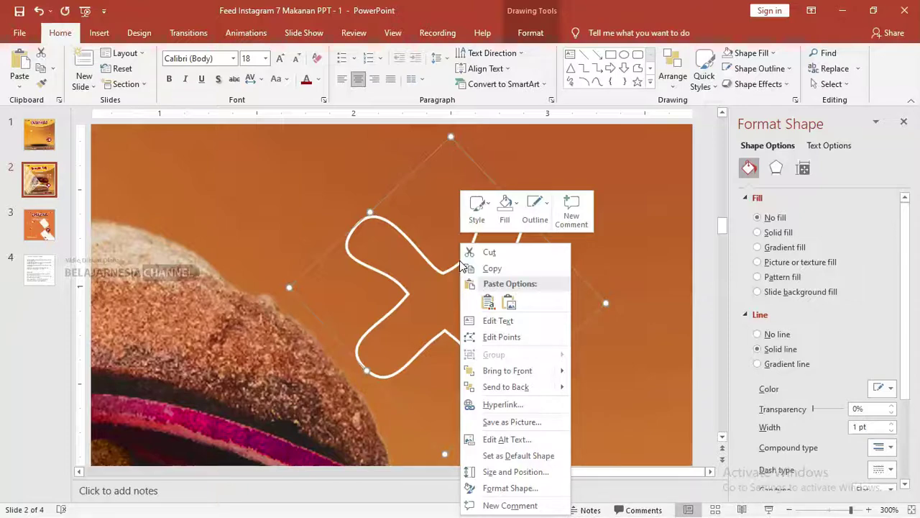
click(529, 33)
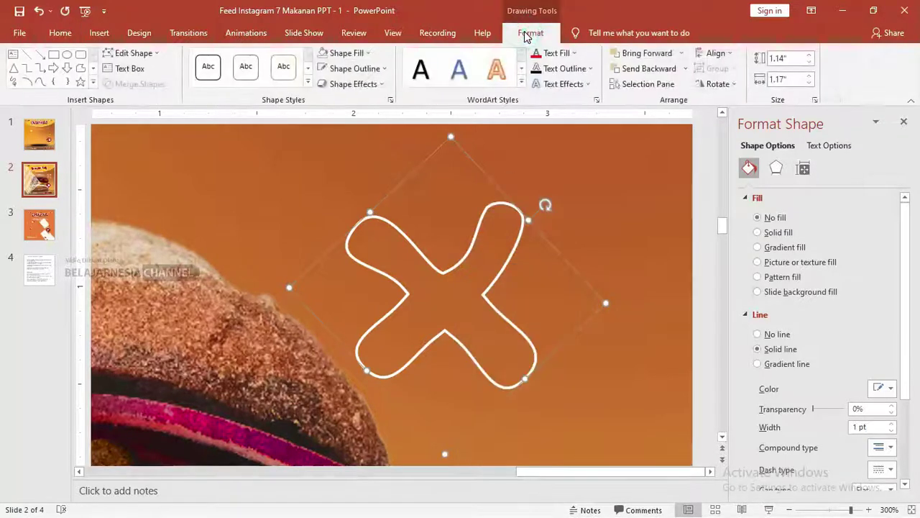
click(345, 53)
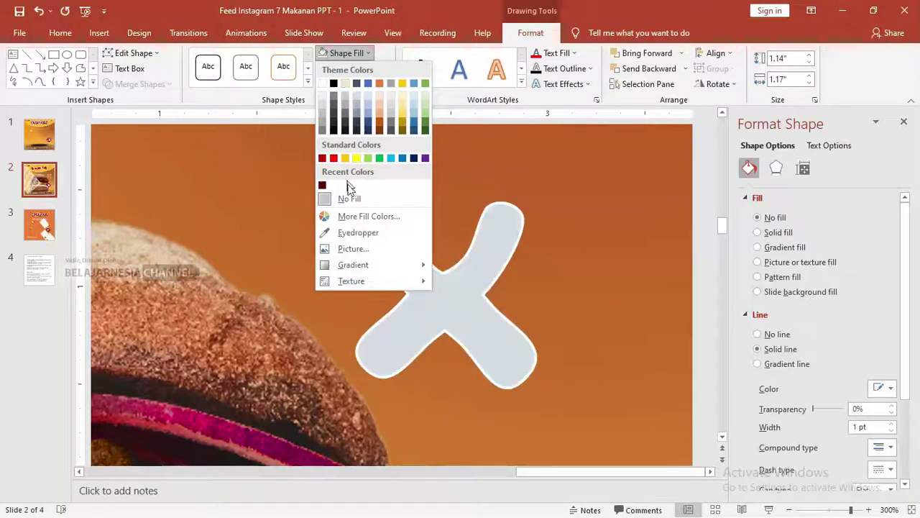
click(366, 248)
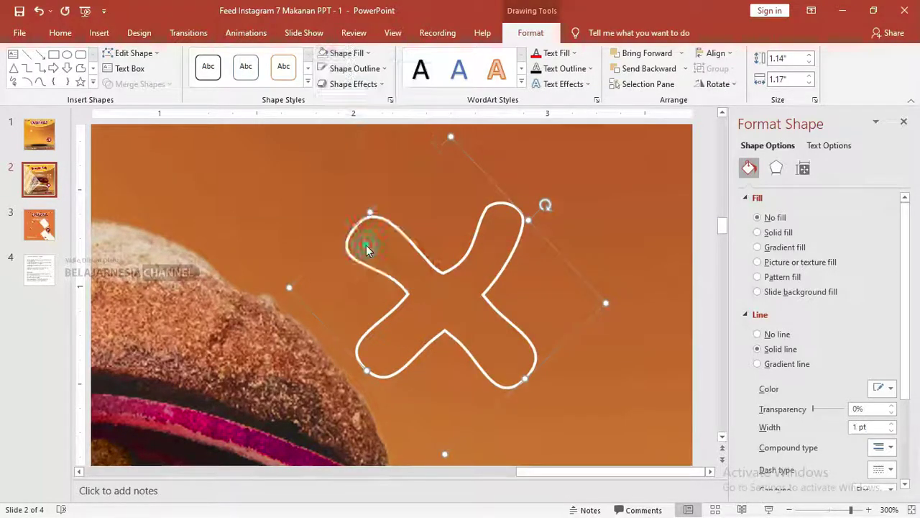
click(389, 205)
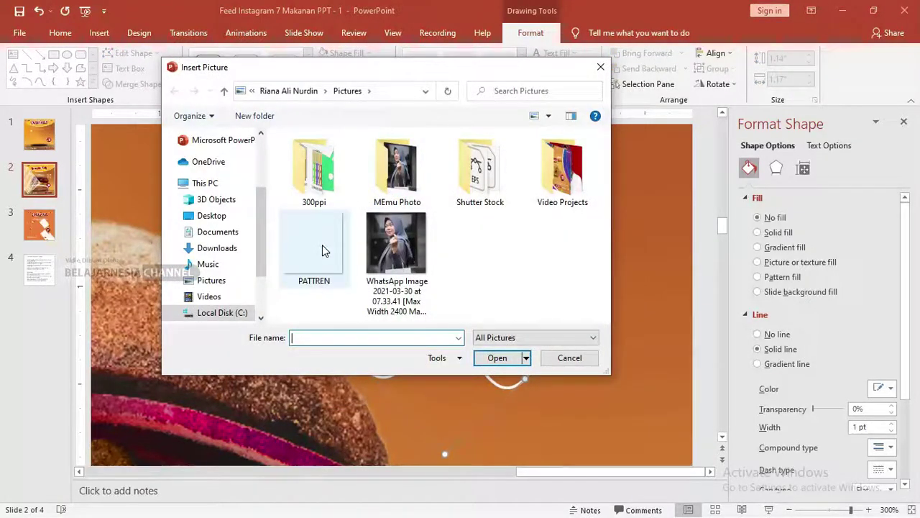
click(322, 245)
click(487, 357)
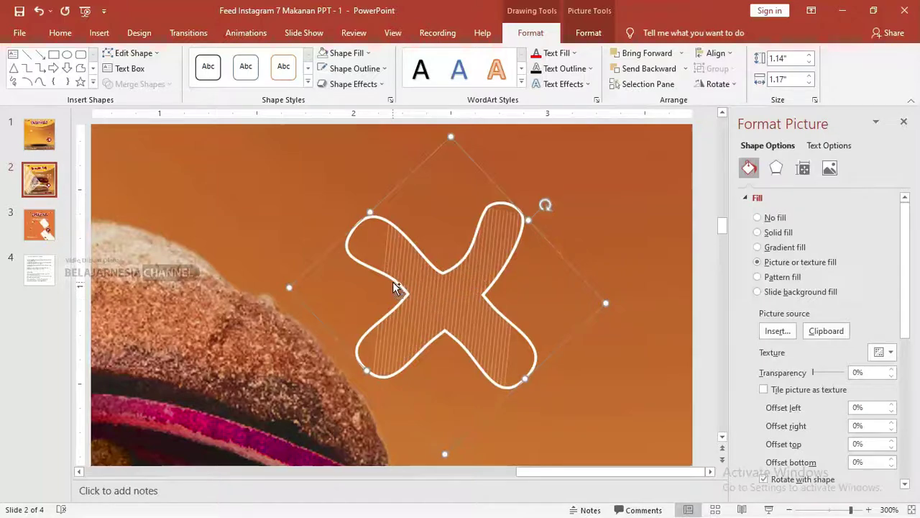
scroll(397, 287, down, 5)
scroll(500, 297, up, 5)
Step: Enter crop mode on the X's picture fill and reposition the stripe image
click(588, 32)
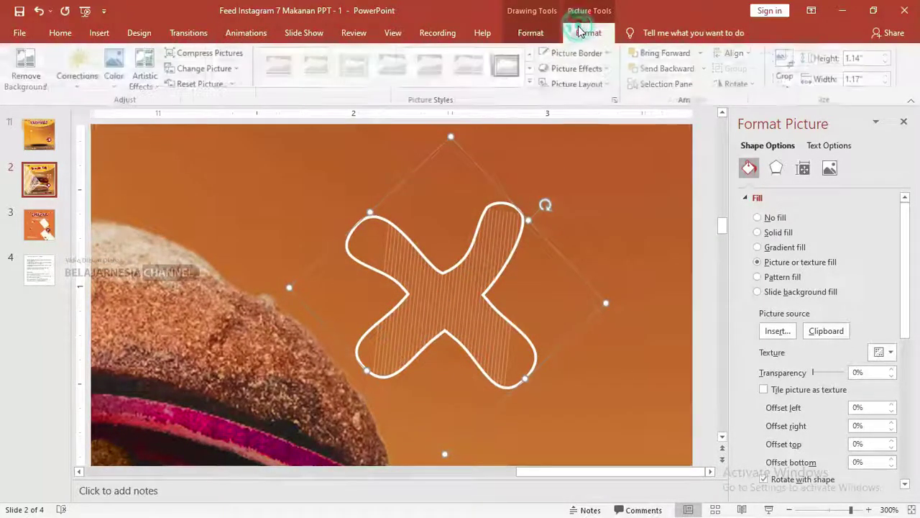
click(786, 77)
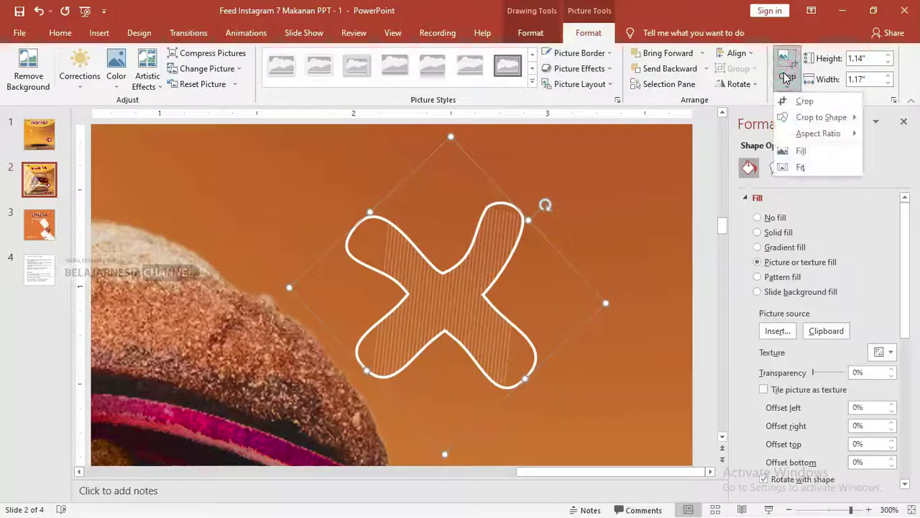
click(789, 101)
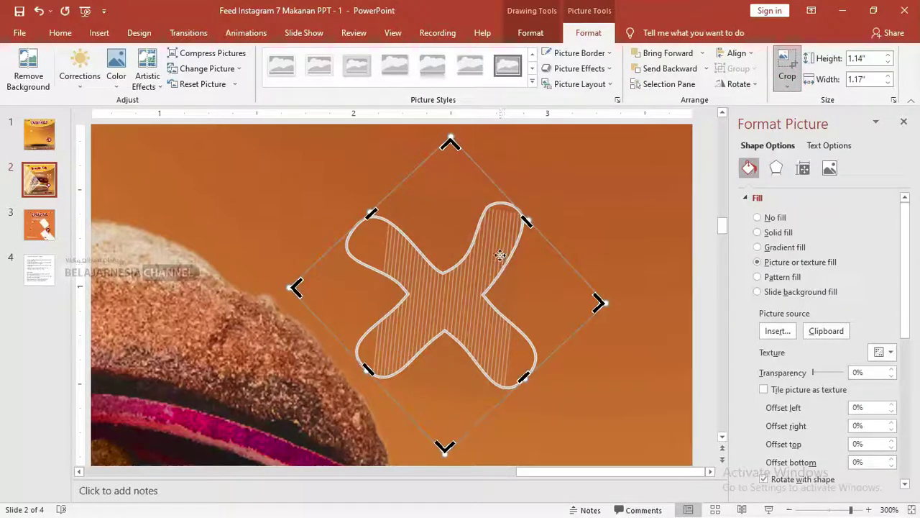
click(530, 217)
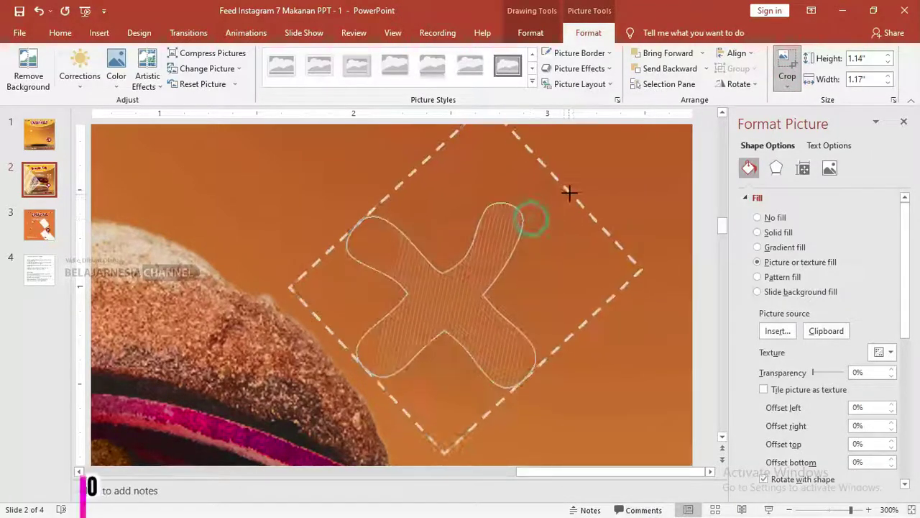
mouse_move(543, 200)
mouse_down()
mouse_move(540, 219)
mouse_move(480, 238)
mouse_up()
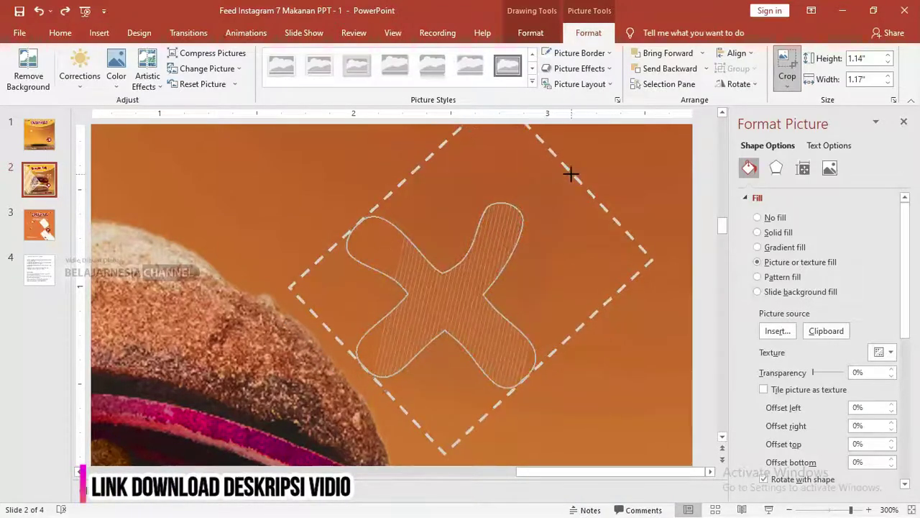
Step: Stretch and shift the stripe fill to crop offsets -30.5% left, -45% right, -7.4% top, -27.3% bottom
scroll(481, 237, down, 5)
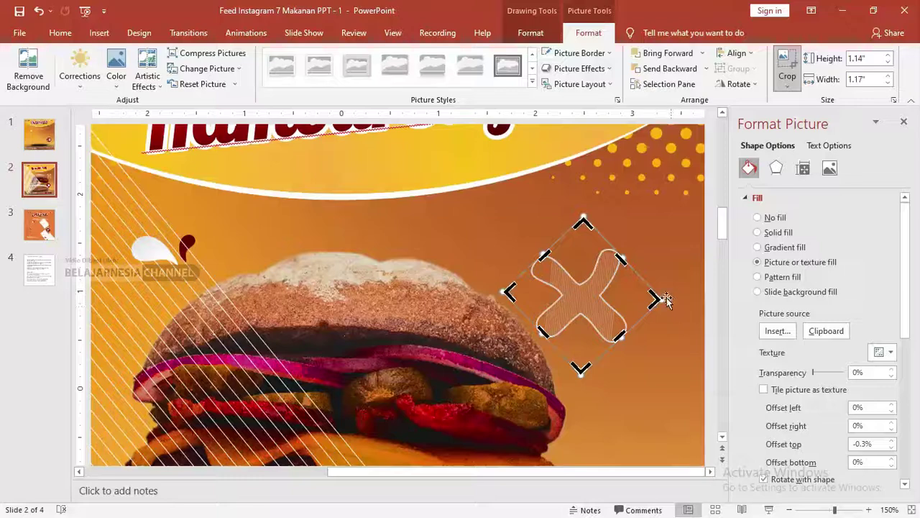
drag(662, 297, 709, 298)
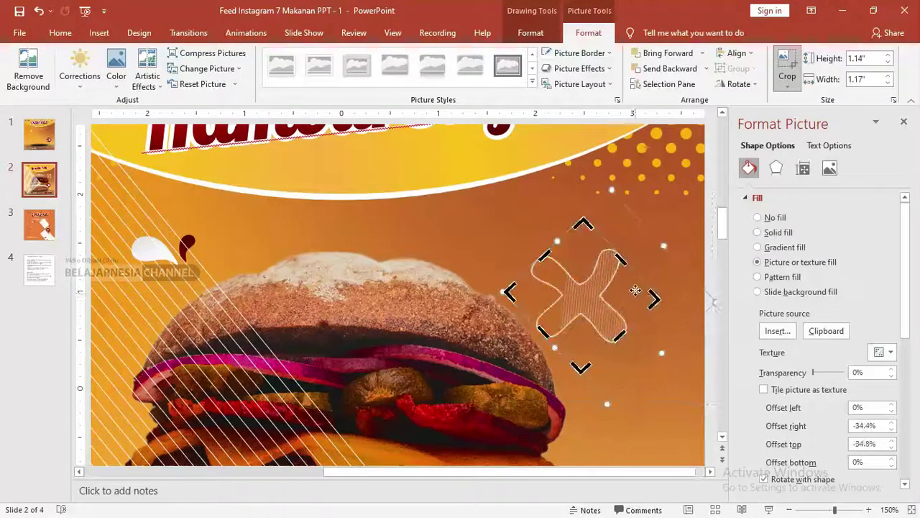
drag(578, 300, 660, 369)
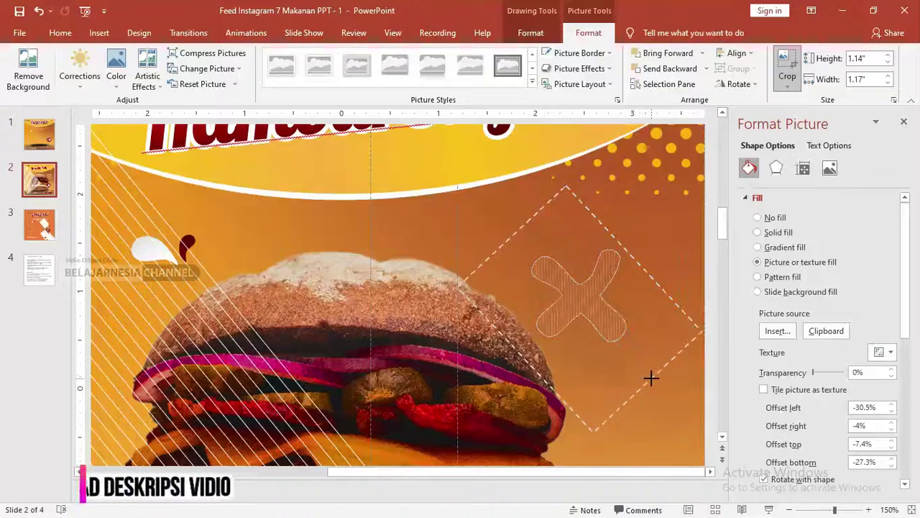
drag(620, 348, 649, 380)
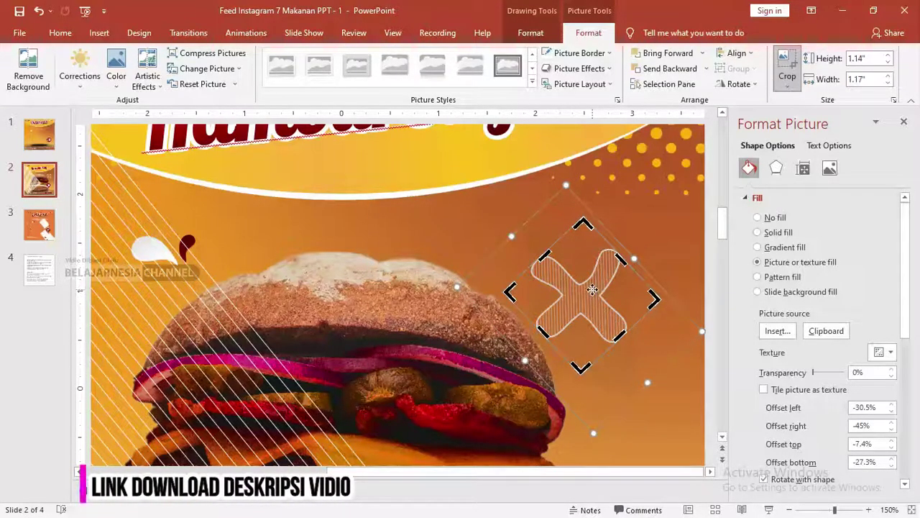
click(657, 230)
click(590, 292)
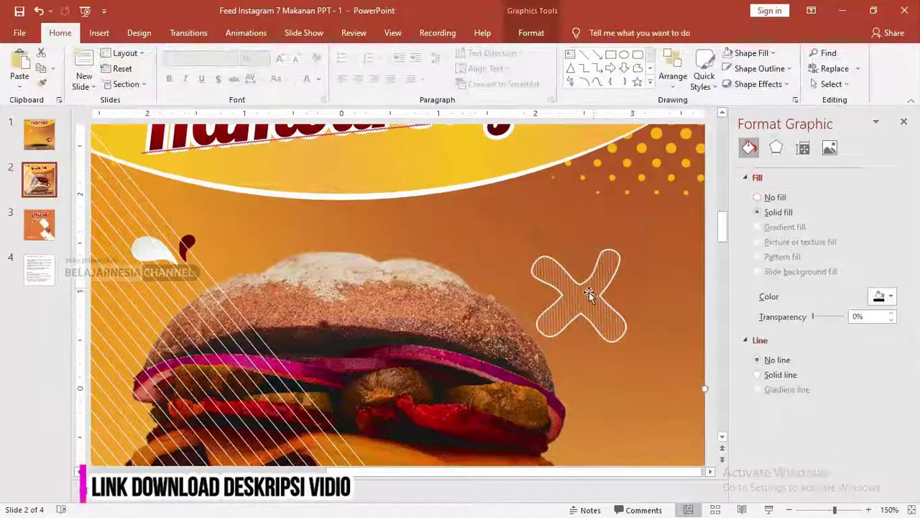
scroll(590, 292, down, 3)
scroll(627, 270, down, 2)
click(596, 205)
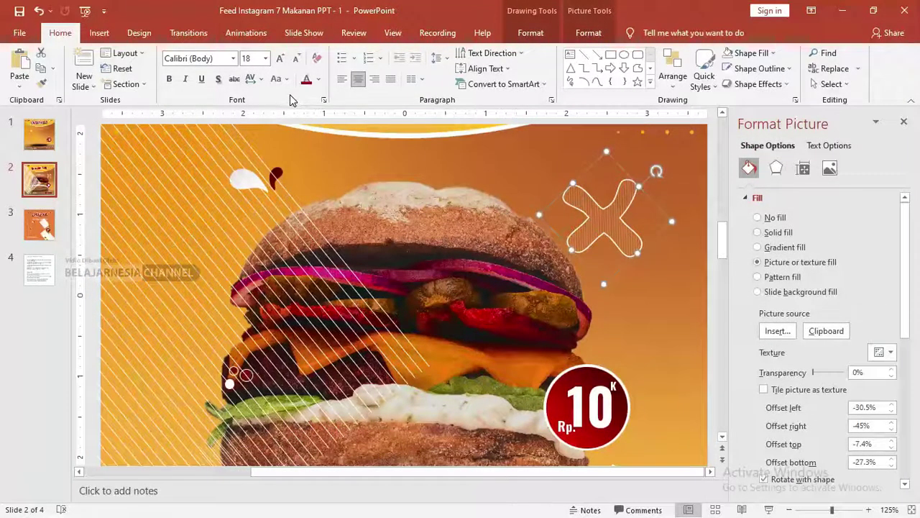
Step: Set the X shape's outline to No Outline
click(534, 33)
click(367, 68)
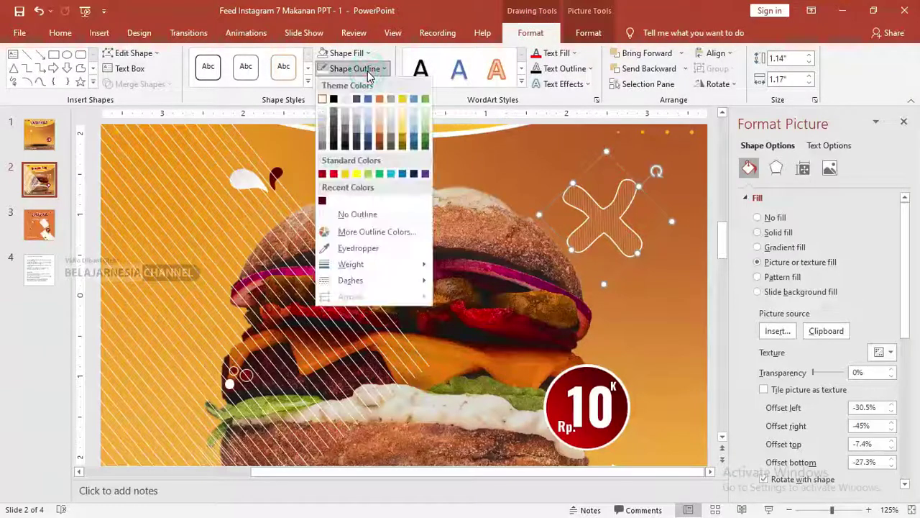
click(343, 215)
scroll(461, 298, up, 10)
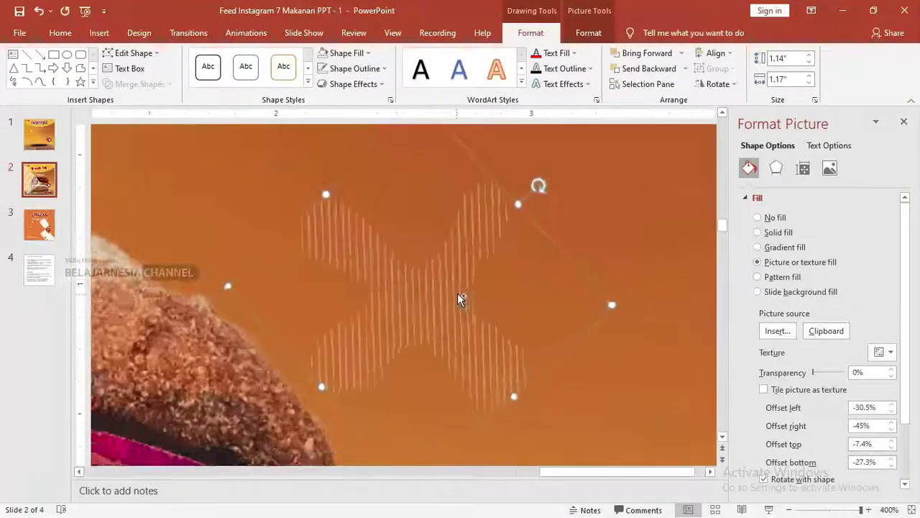
scroll(409, 292, down, 6)
scroll(412, 287, down, 5)
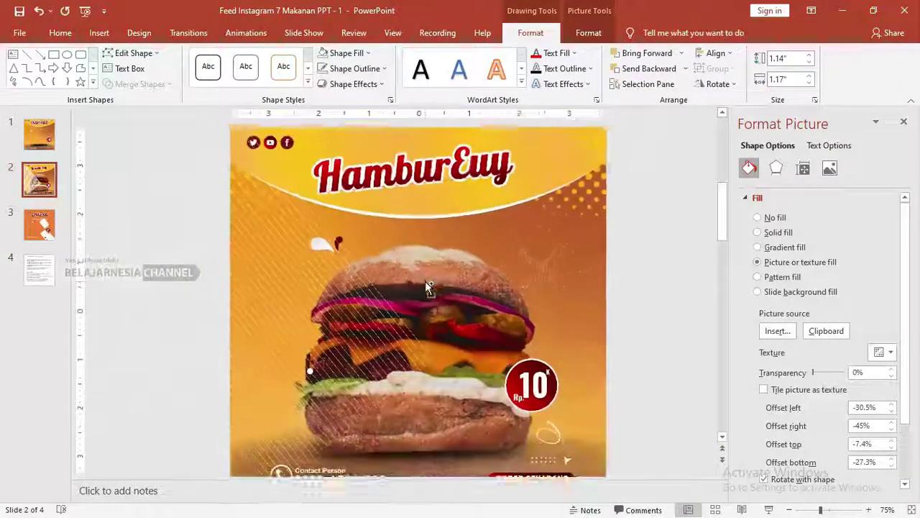
scroll(425, 285, down, 1)
Step: Shrink the X to a smaller size and select the diagonal stripe lines
click(590, 276)
click(521, 284)
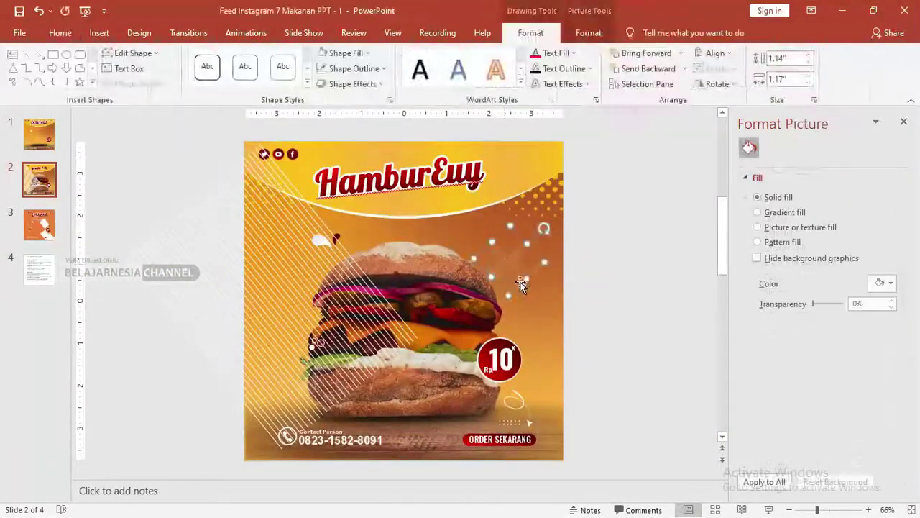
drag(536, 234, 500, 256)
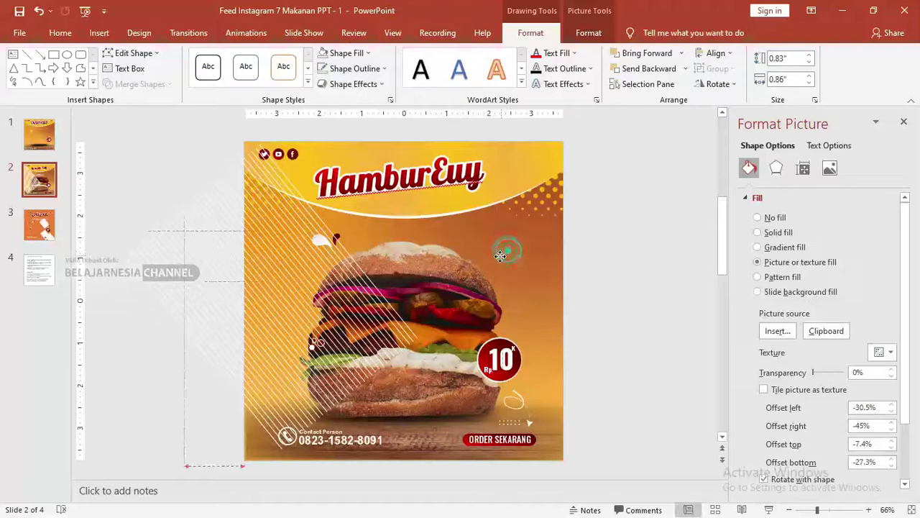
mouse_move(296, 257)
mouse_down()
mouse_move(317, 289)
mouse_move(304, 271)
mouse_up()
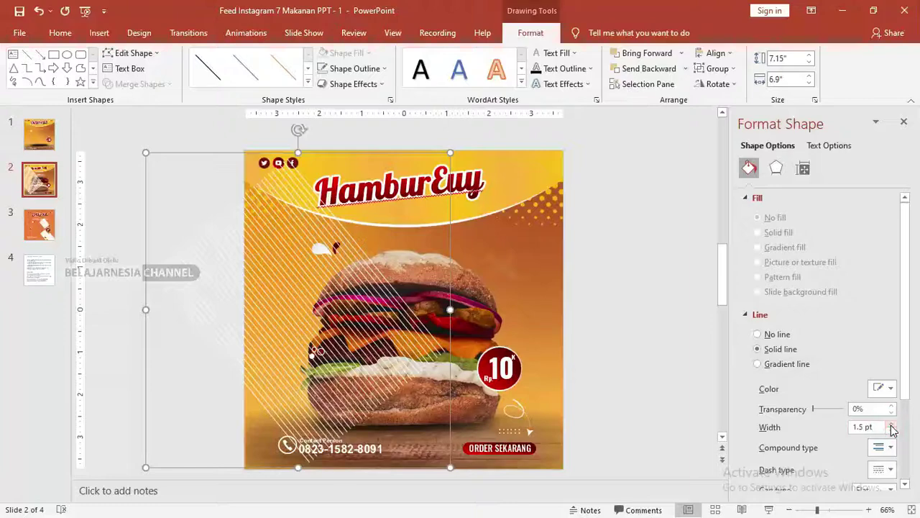
Step: Thicken the stripe lines to 1.75 pt, then delete the diagonal stripe overlay from slide 2
click(892, 424)
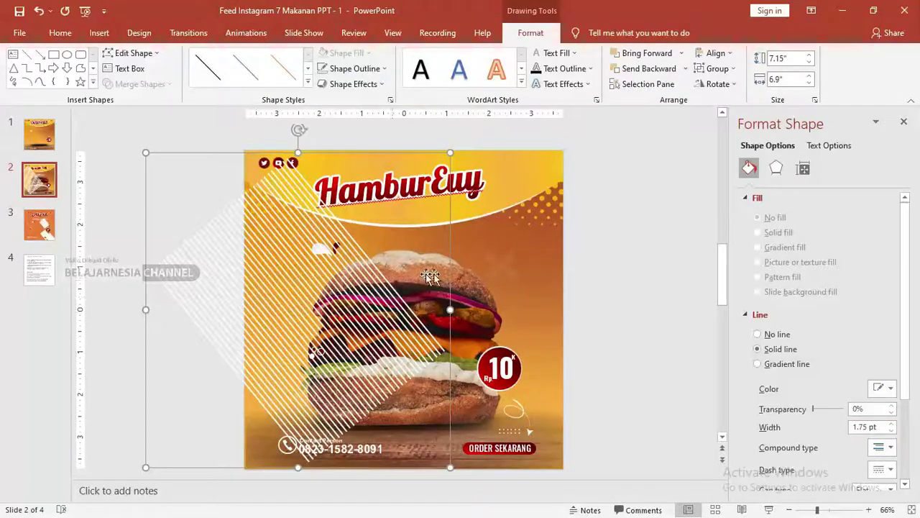
click(499, 268)
ctrl+scroll(503, 264, up, 4)
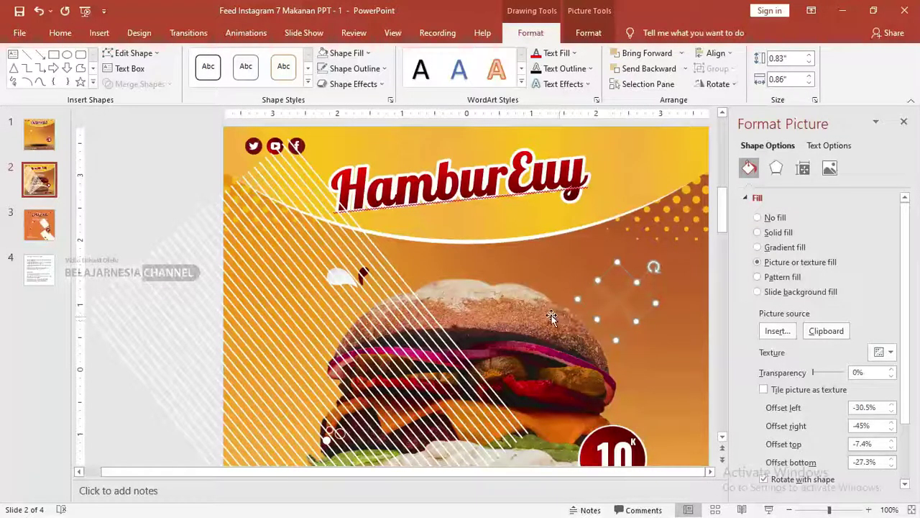
ctrl+scroll(266, 277, down, 3)
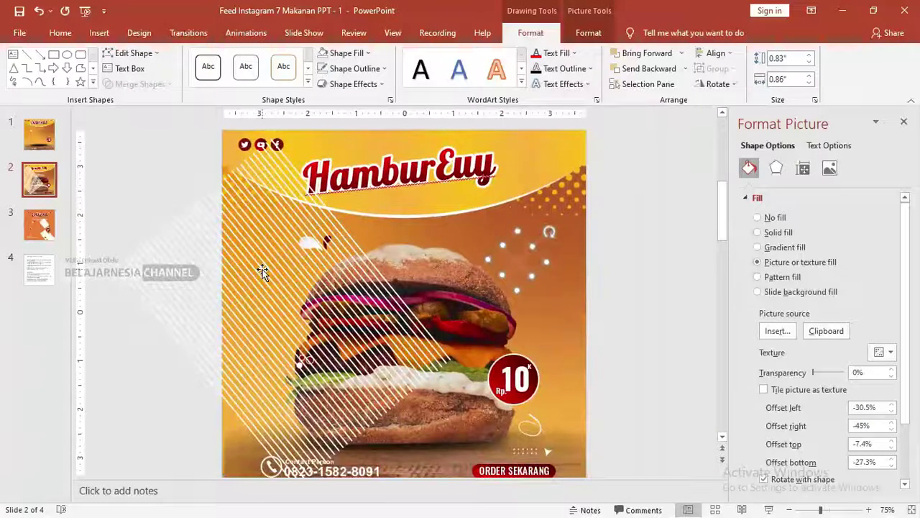
click(201, 257)
key(Delete)
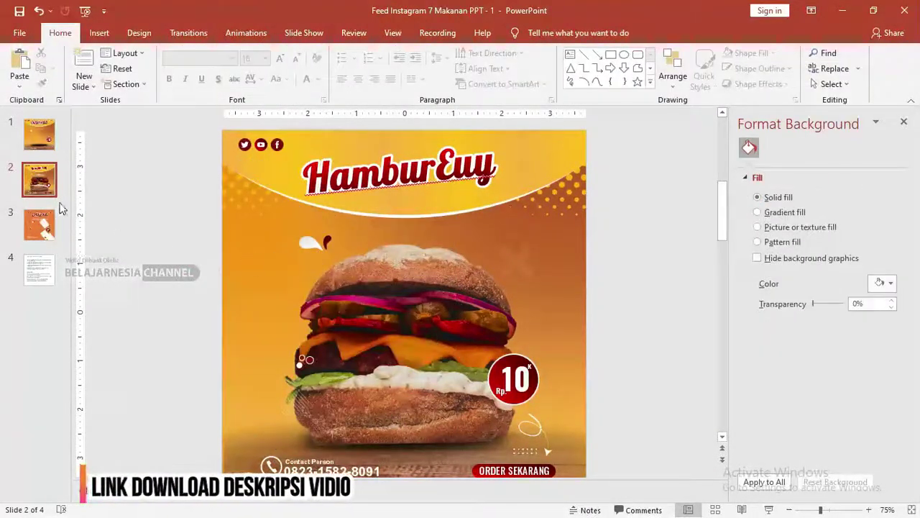
Step: Glance at the Delicious template slide, then return to the HamburEuy slide
click(39, 134)
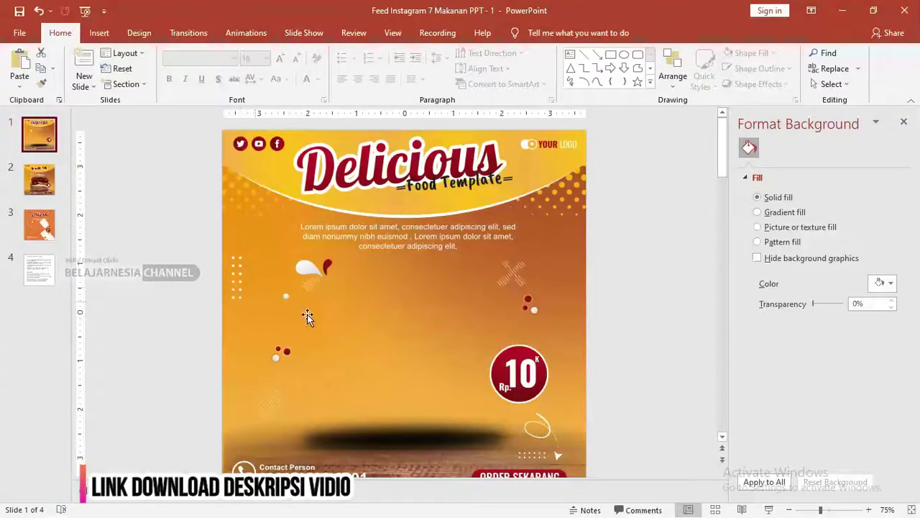
scroll(471, 318, down, 1)
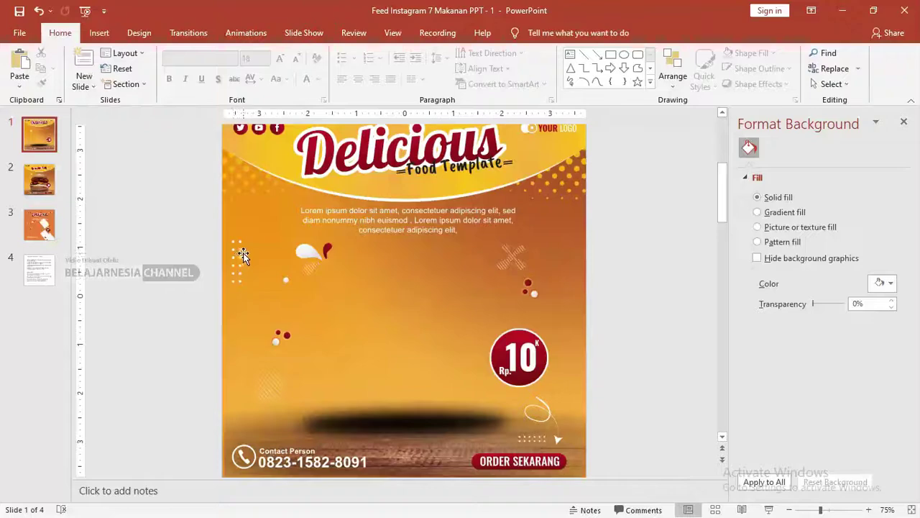
click(39, 179)
scroll(295, 299, up, 5)
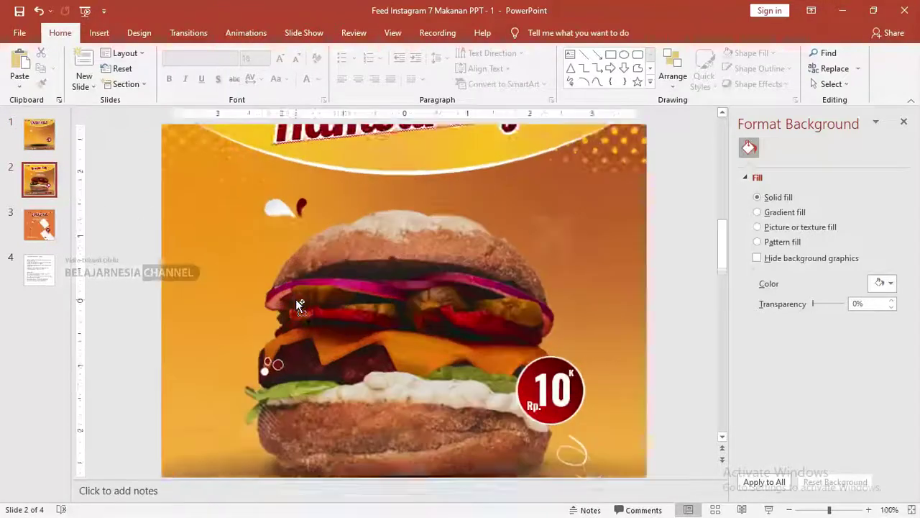
Step: Draw a small circle near the slide's left edge, filled white with no outline
click(100, 33)
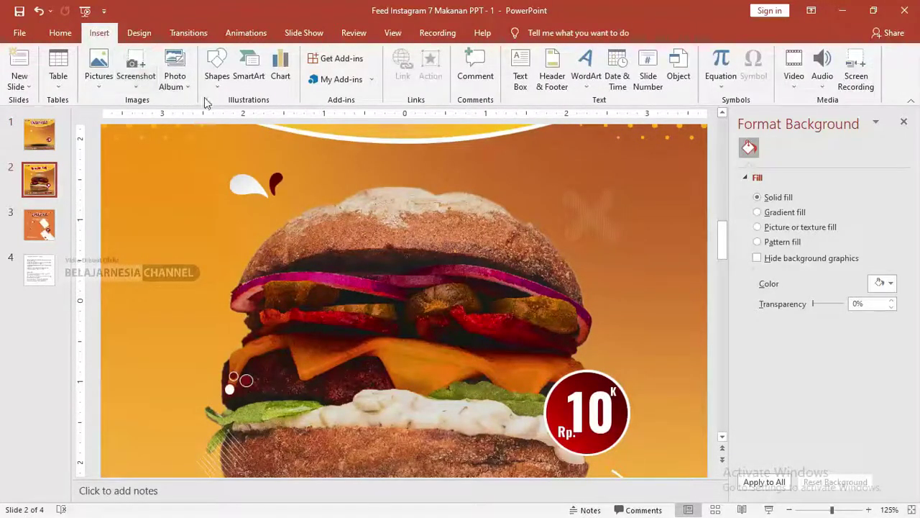
click(220, 79)
click(255, 115)
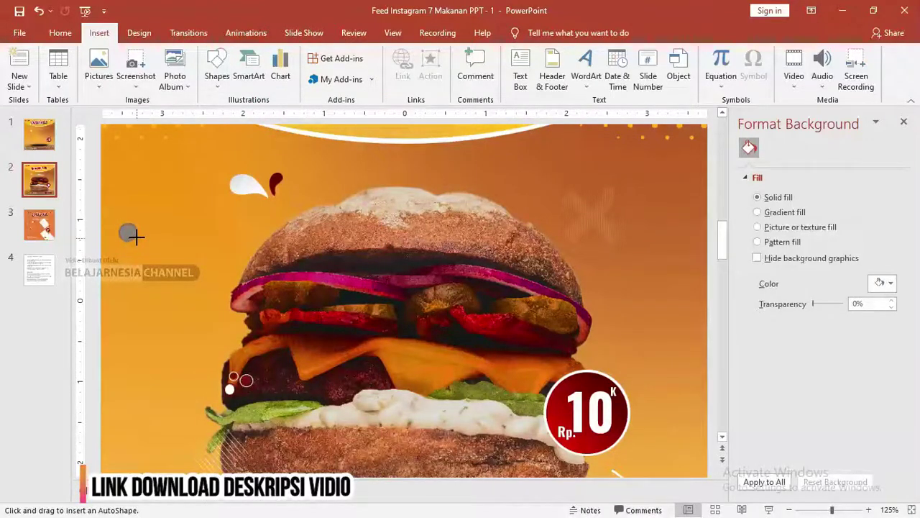
drag(118, 222, 138, 242)
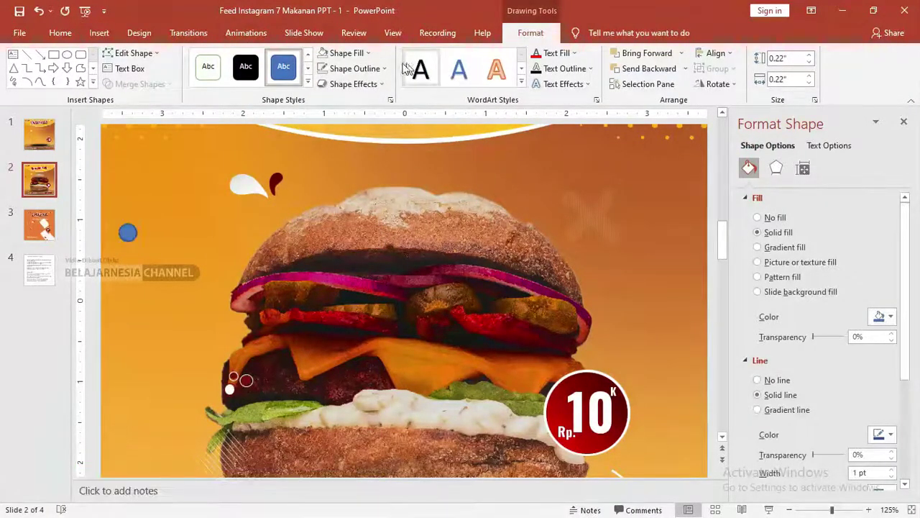
click(346, 52)
click(323, 84)
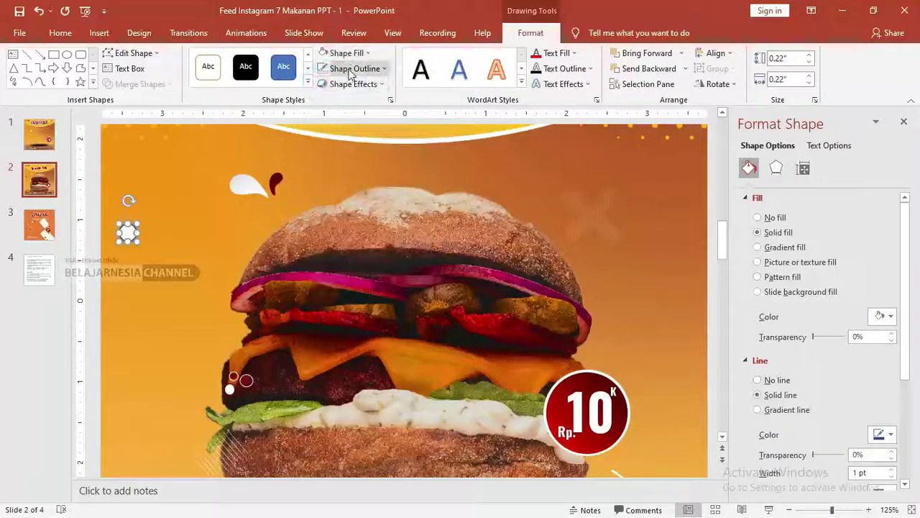
click(354, 68)
click(346, 215)
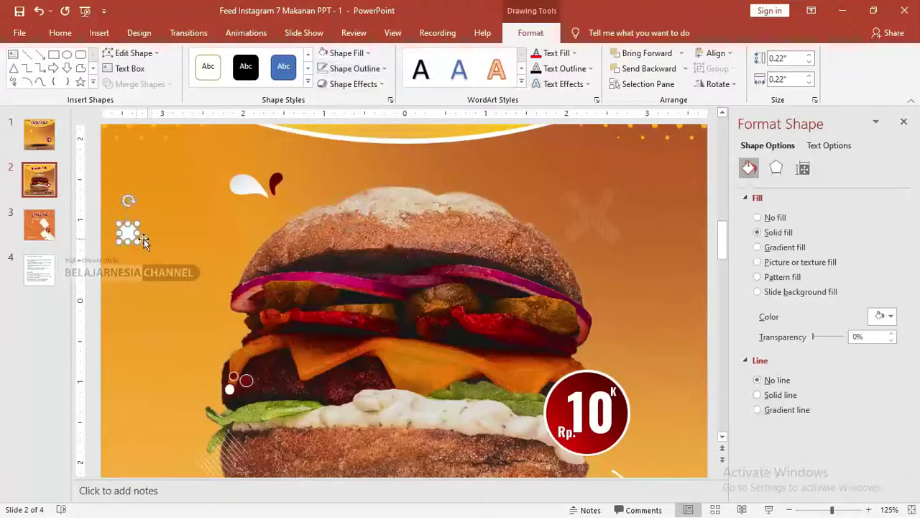
Step: Duplicate the white circle downward into a vertical column of dots
mouse_move(128, 239)
mouse_down()
mouse_move(128, 261)
mouse_move(205, 321)
mouse_up()
scroll(157, 253, down, 2)
click(131, 243)
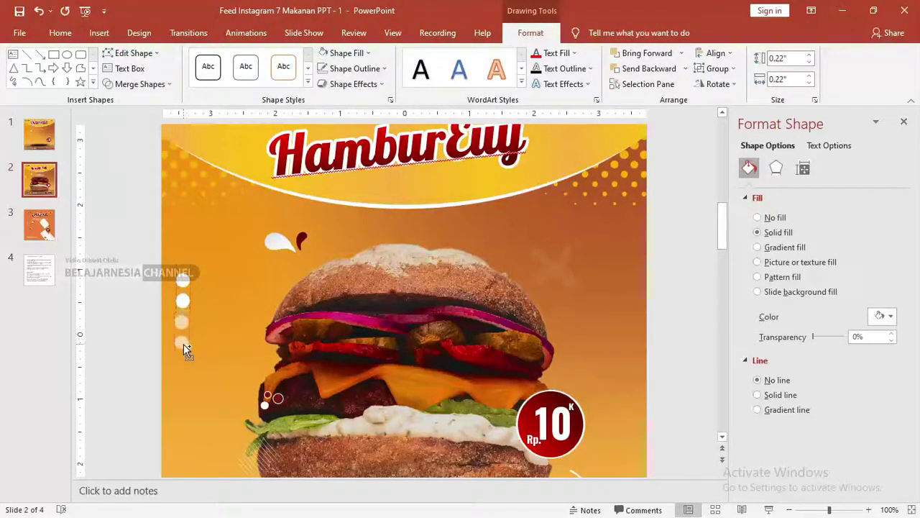
drag(185, 345, 183, 344)
click(126, 246)
drag(123, 245, 214, 382)
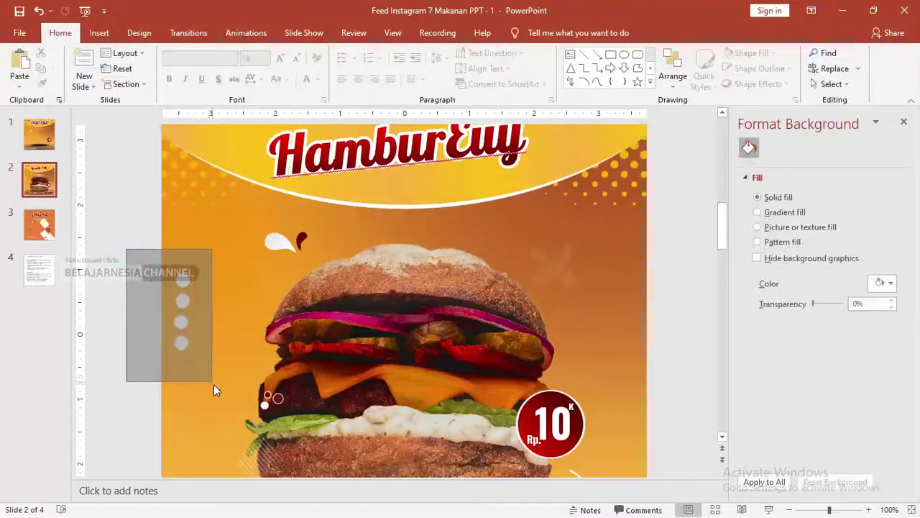
drag(181, 344, 180, 432)
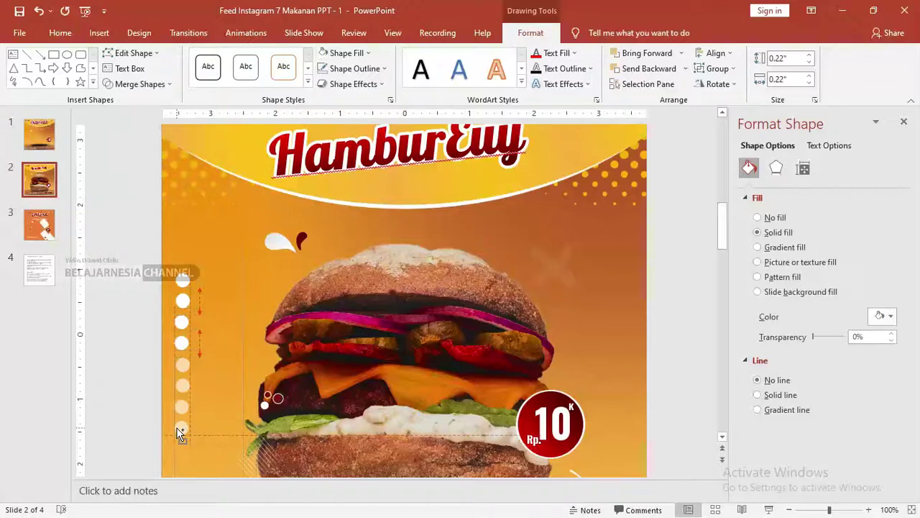
drag(179, 433, 179, 433)
click(117, 341)
drag(123, 243, 215, 456)
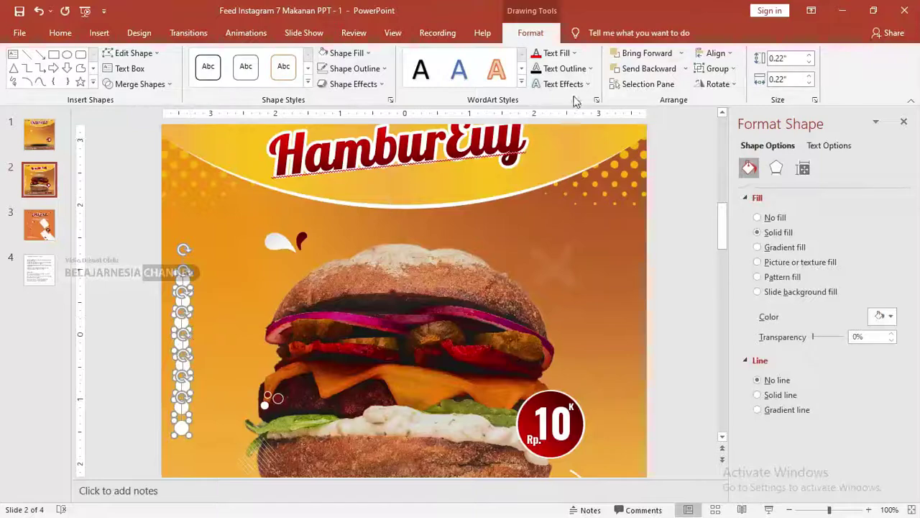
Step: Center-align the column of circles, group them, and shrink the group
click(714, 54)
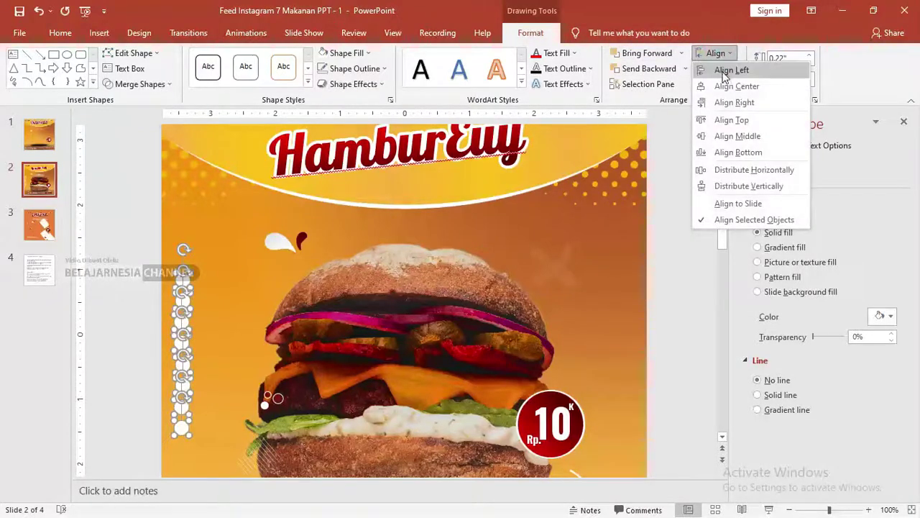
click(733, 87)
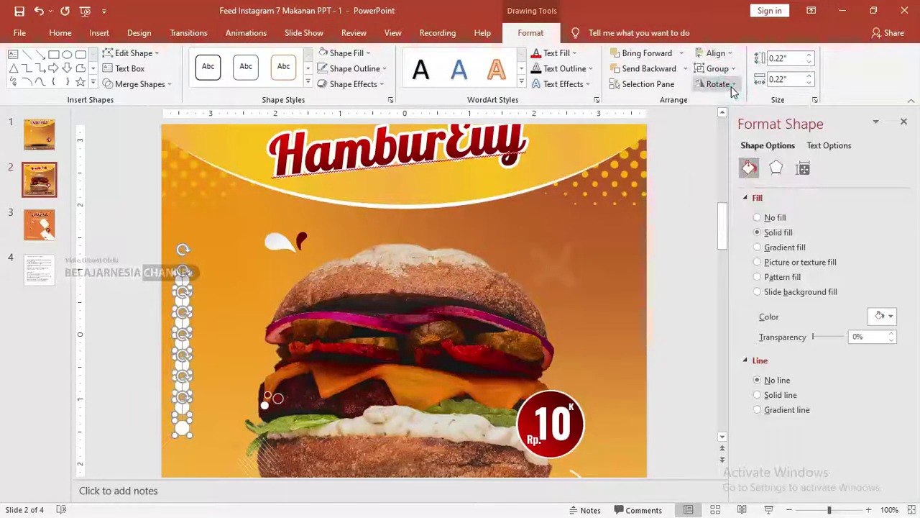
right_click(186, 279)
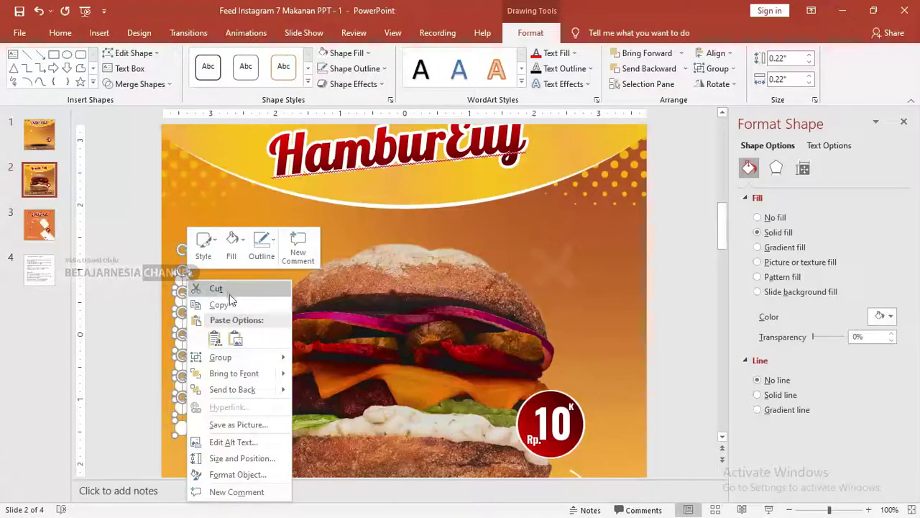
mouse_move(256, 363)
click(321, 358)
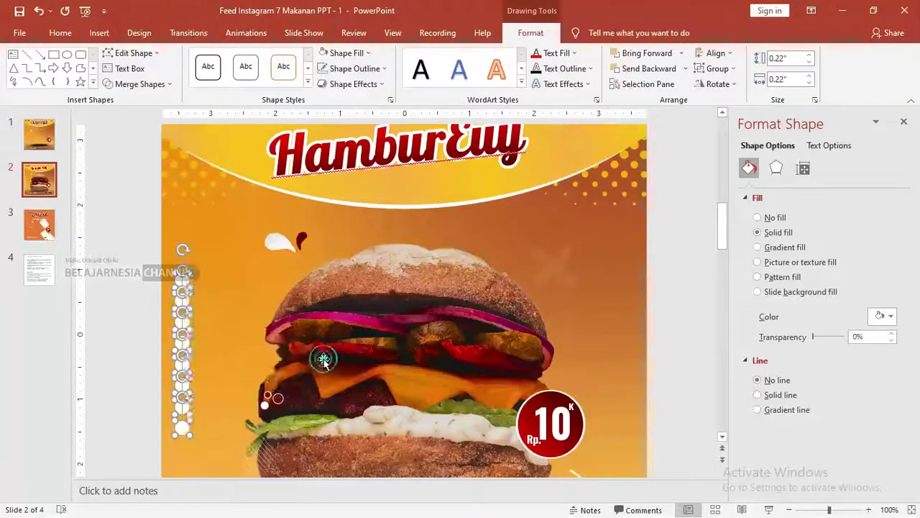
drag(198, 447, 169, 382)
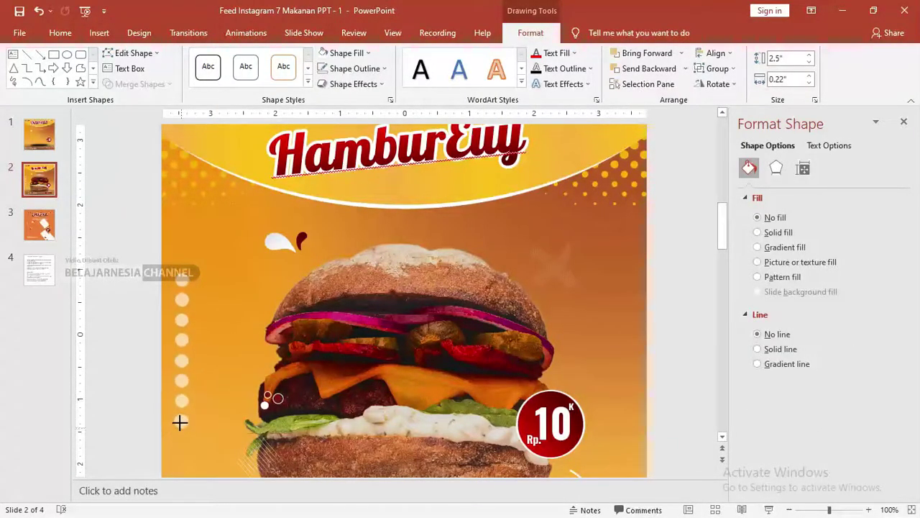
Step: Copy the dot column beside the first, group both columns, and shrink the pair
click(119, 319)
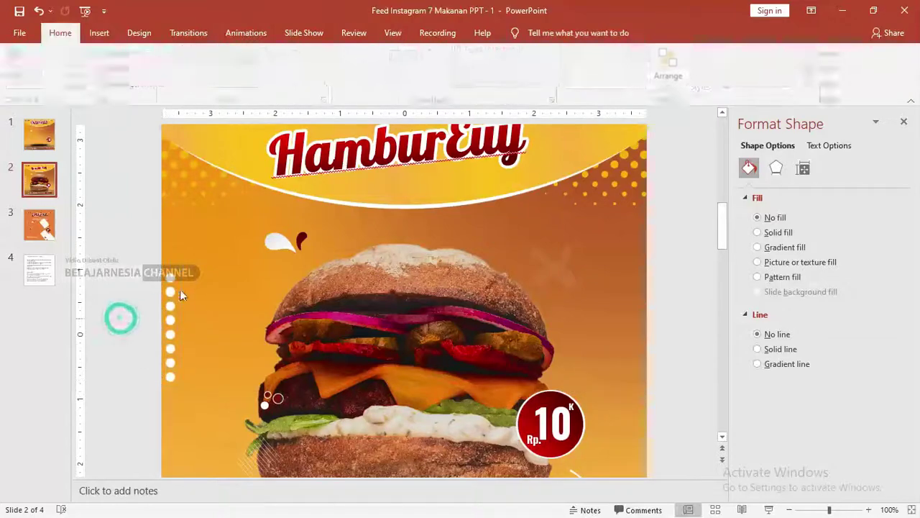
click(171, 290)
drag(171, 291, 196, 281)
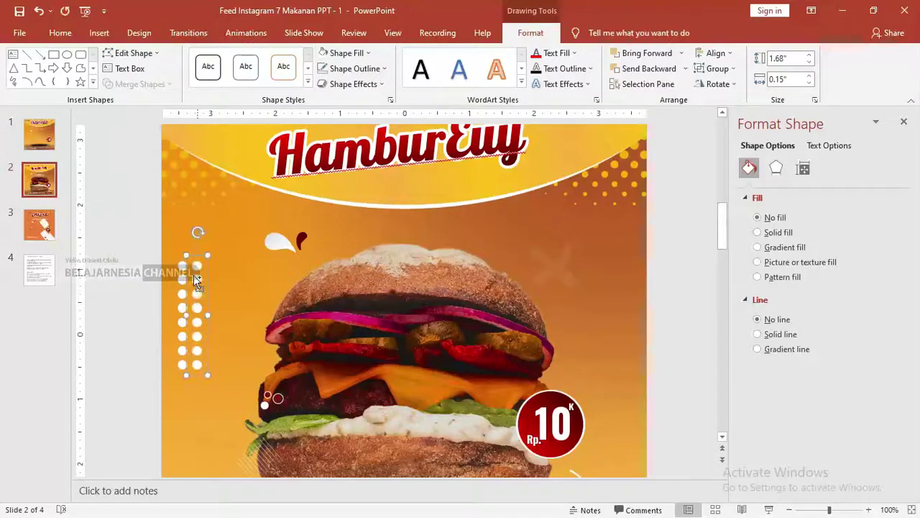
drag(111, 248, 241, 395)
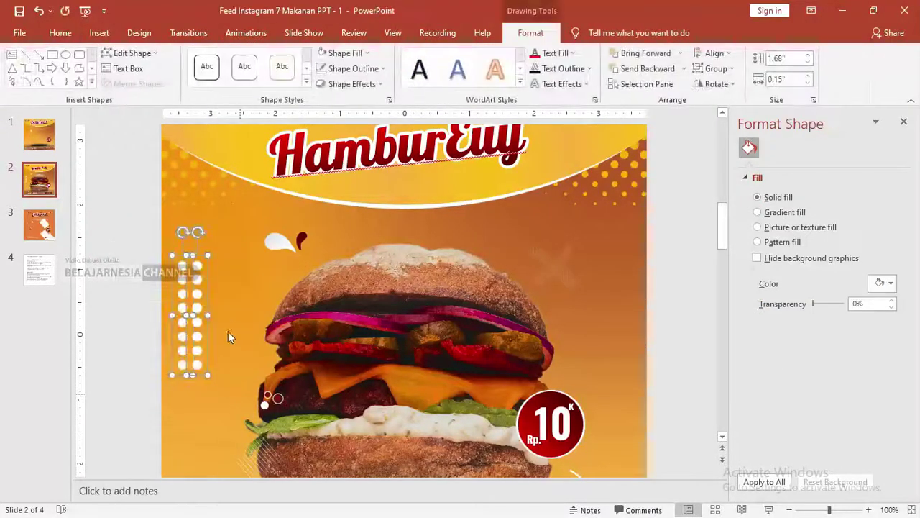
key(ctrl+g)
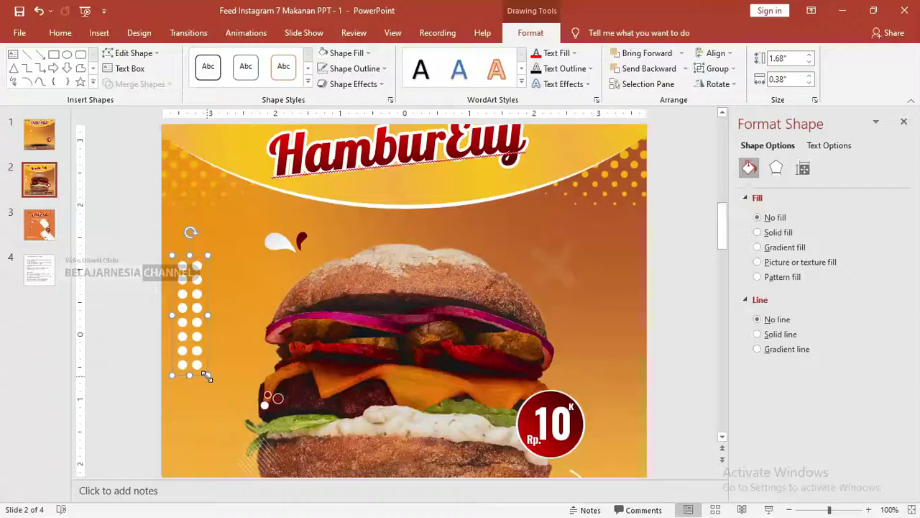
drag(206, 376, 197, 325)
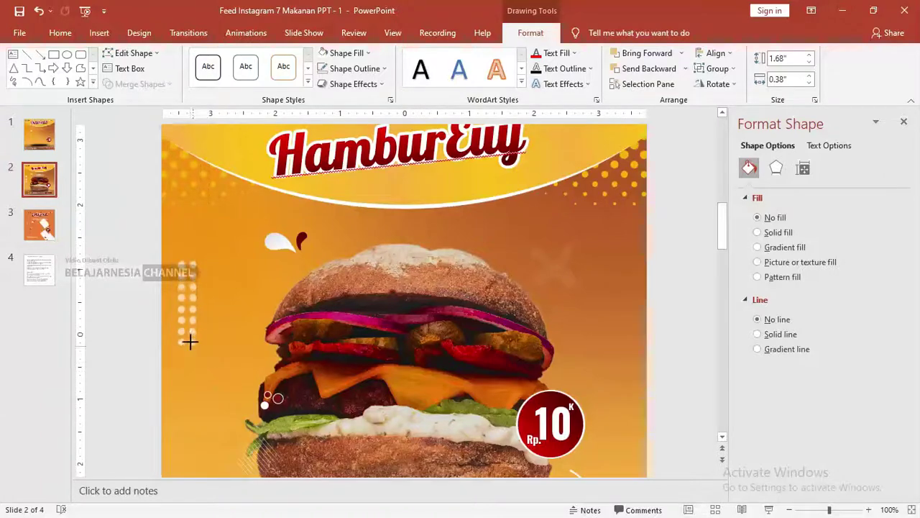
click(152, 239)
Step: Select slide 1's full-slide background graphic, then move to slide 2
ctrl+scroll(153, 238, down, 2)
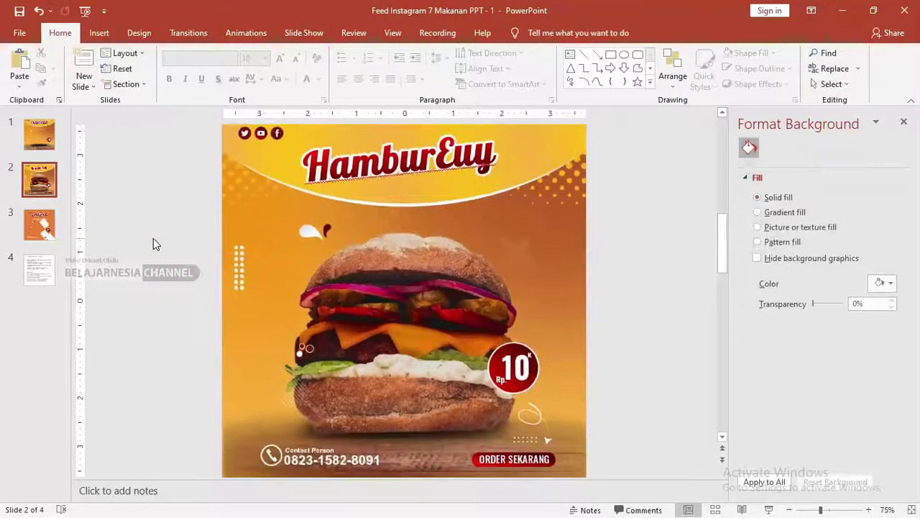
click(249, 291)
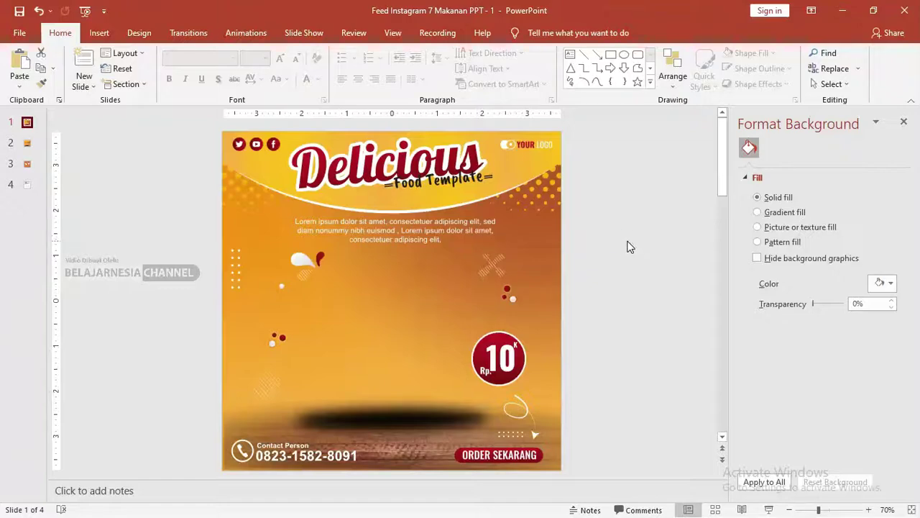
click(414, 241)
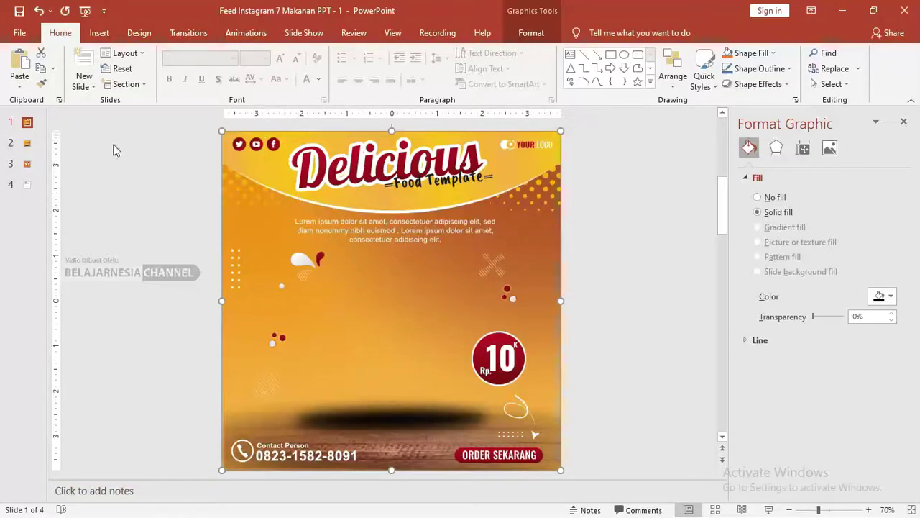
click(28, 145)
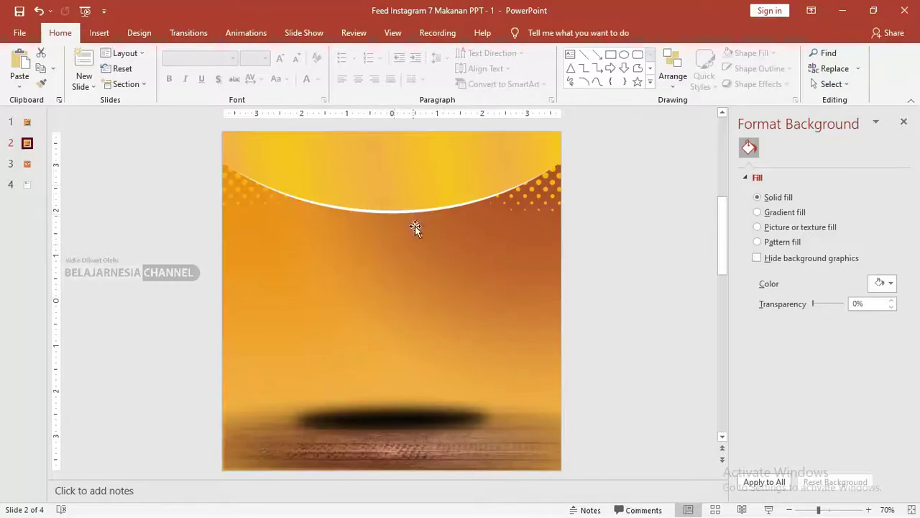
Step: Draw a rectangle covering the whole slide and choose a picture-from-file fill
click(99, 32)
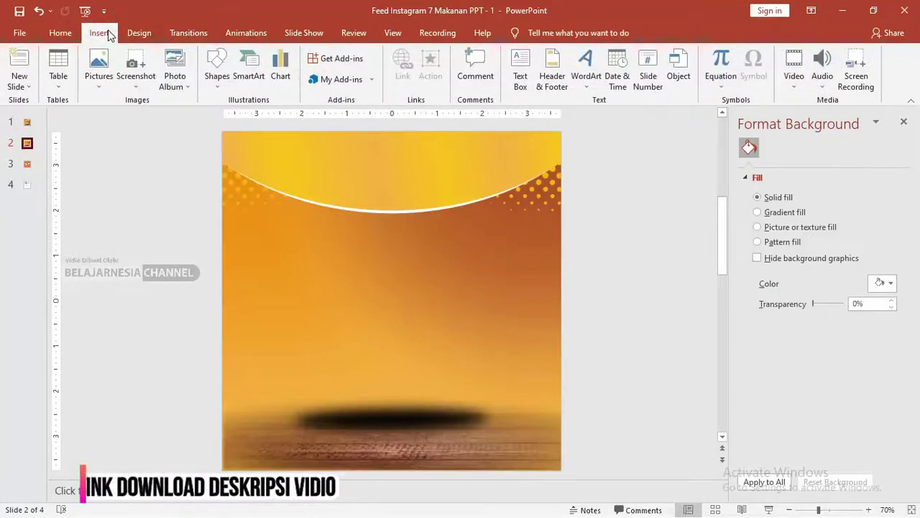
click(217, 85)
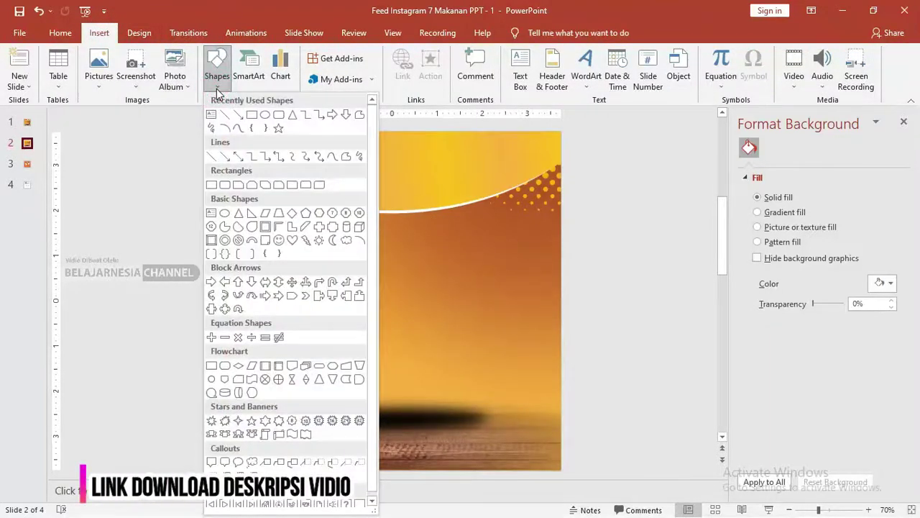
click(251, 115)
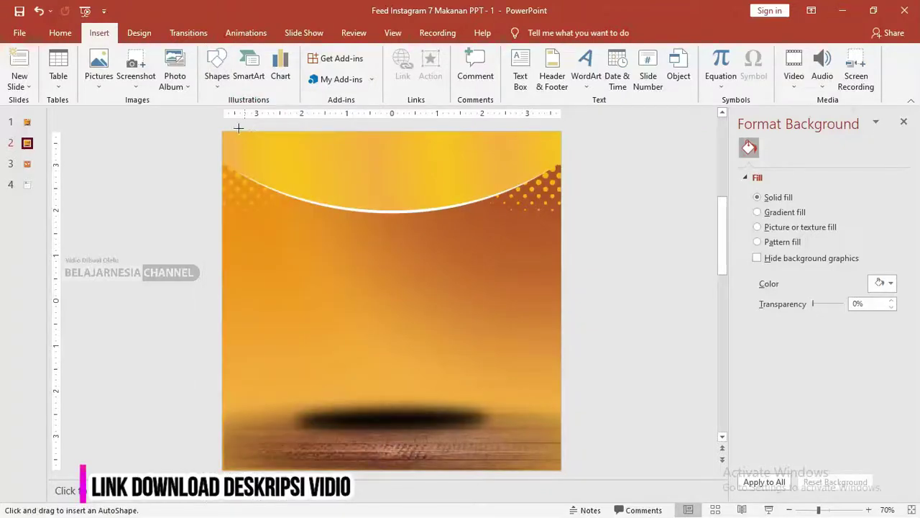
drag(220, 131, 562, 471)
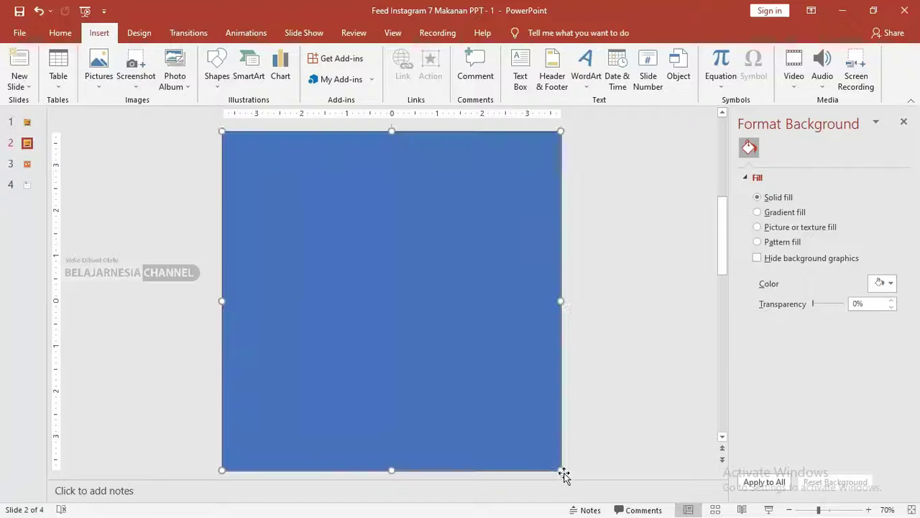
click(344, 54)
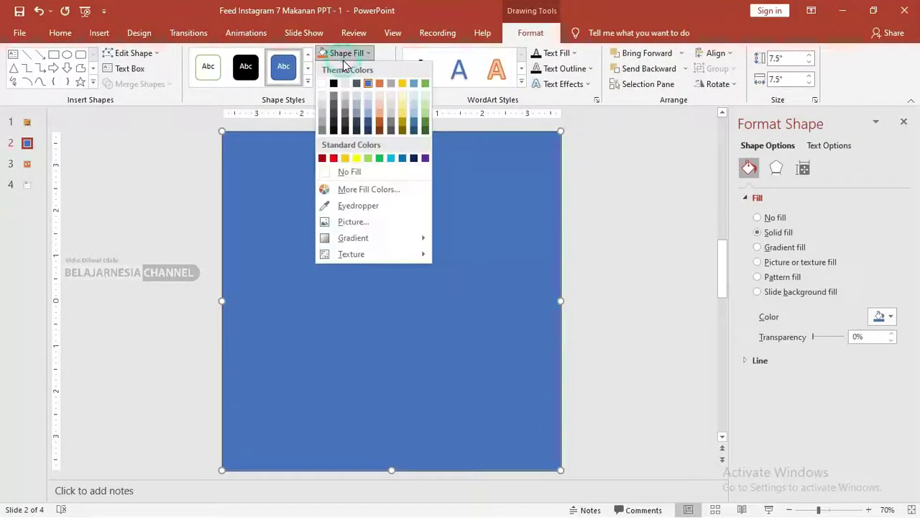
click(373, 226)
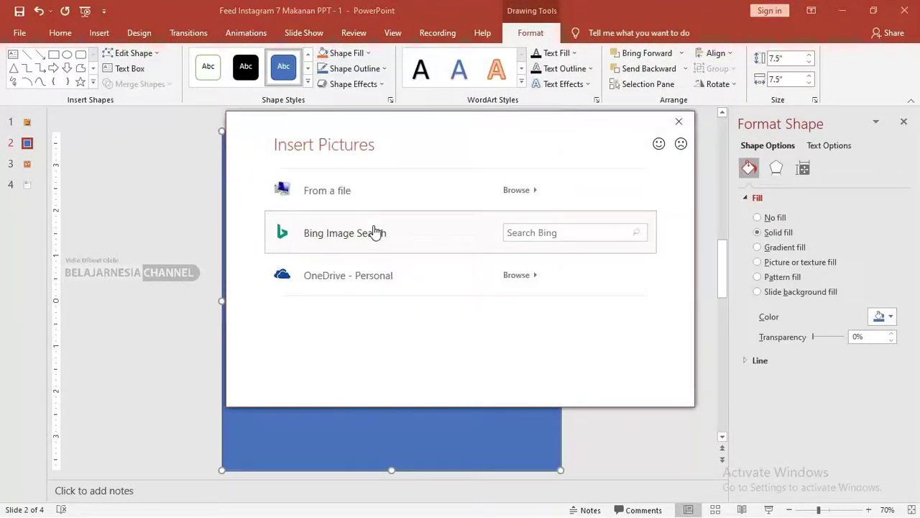
click(517, 189)
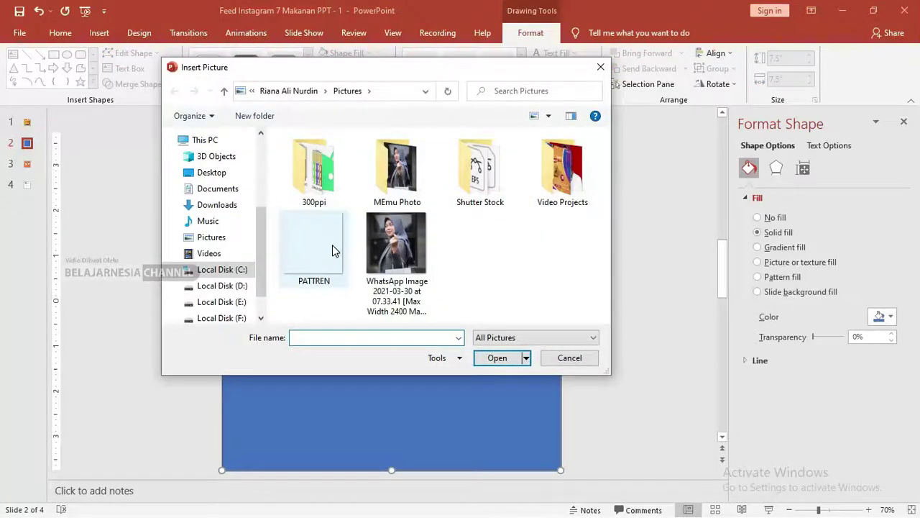
Step: Copy the PPT folder's path from File Explorer's address bar, then return to PowerPoint
key(alt+Tab)
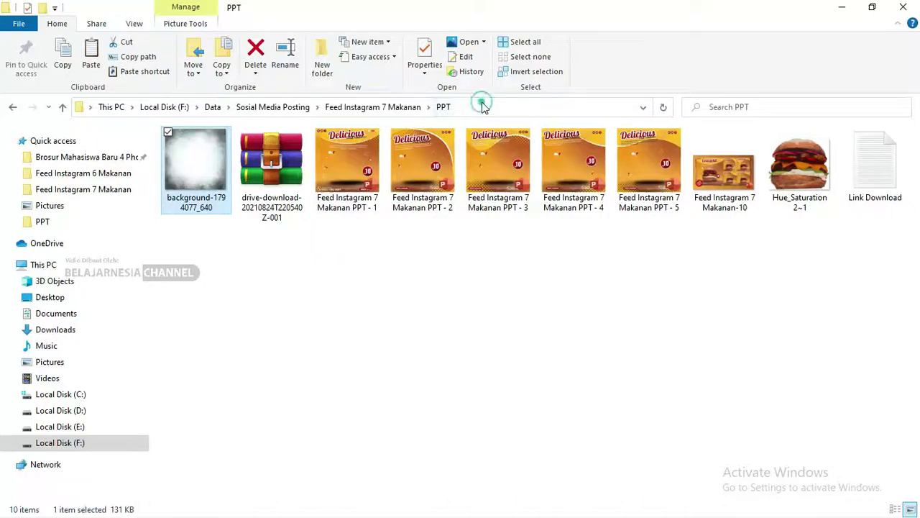
click(484, 105)
right_click(298, 108)
click(337, 151)
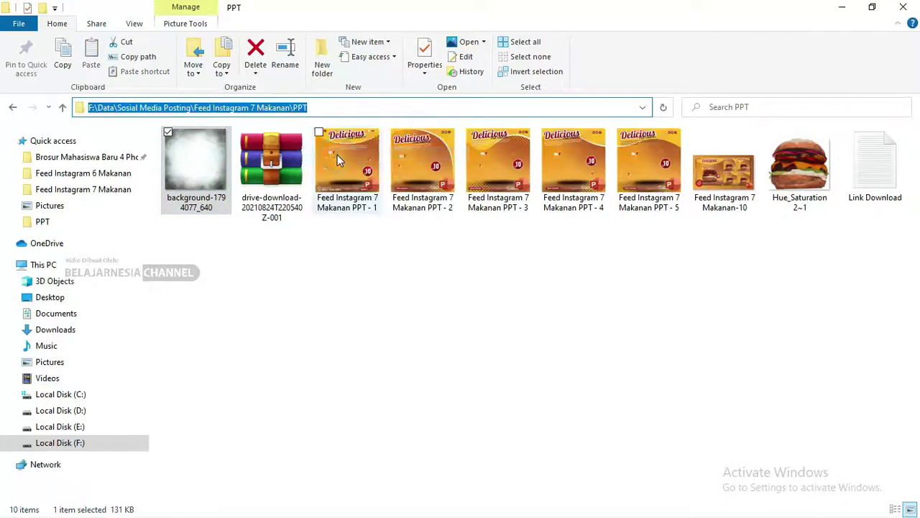
key(alt+Tab)
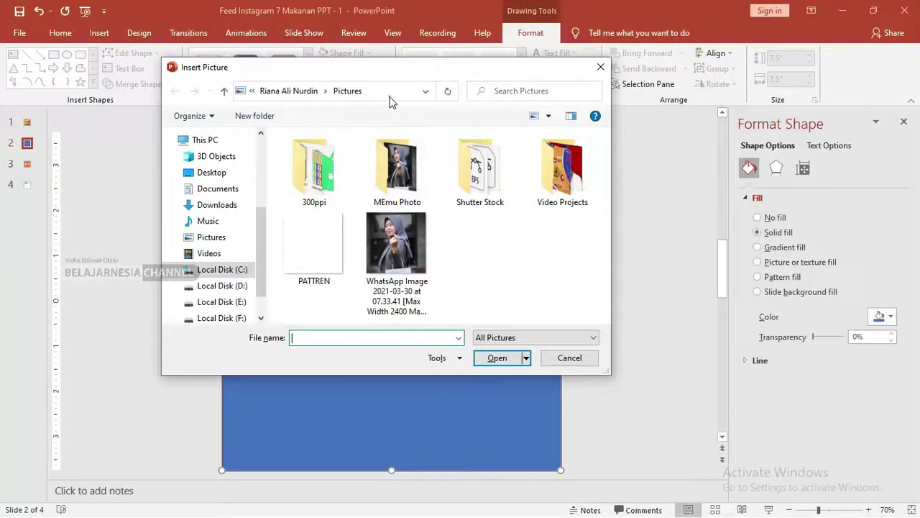
Step: Paste the PPT folder path and insert background-1794077_640 as the square's fill
click(392, 97)
key(ctrl+v)
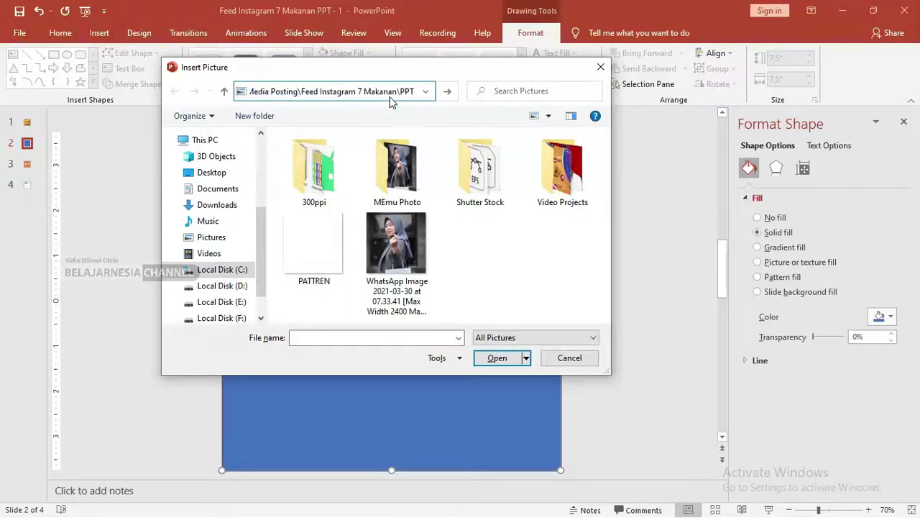
key(Return)
click(314, 158)
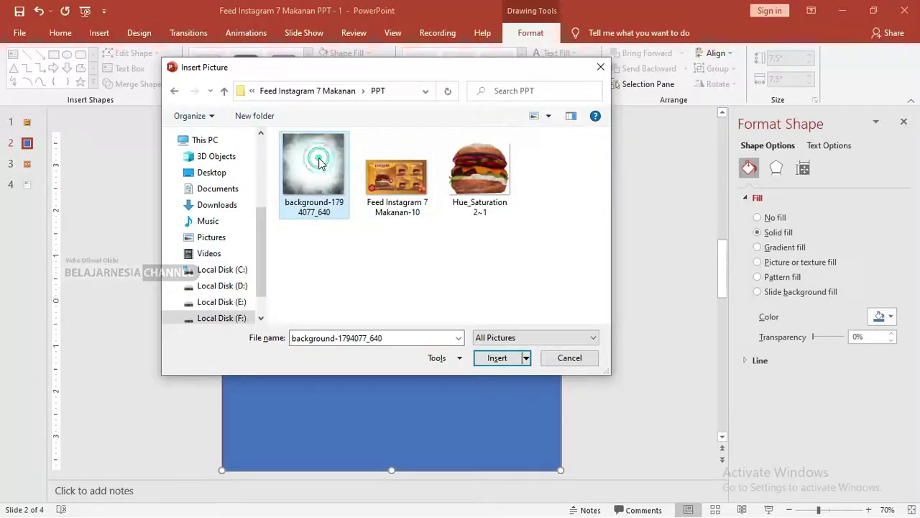
click(498, 358)
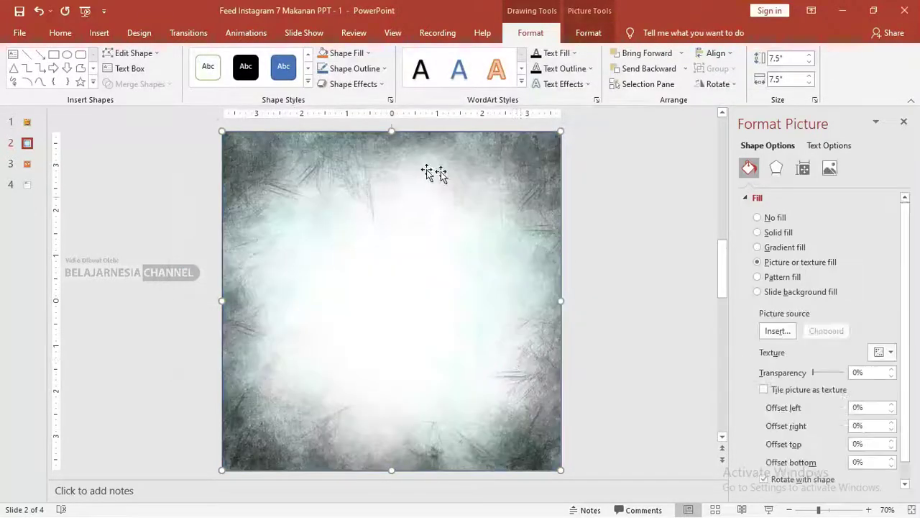
Step: Remove the outline from the picture-filled square
click(612, 190)
click(507, 126)
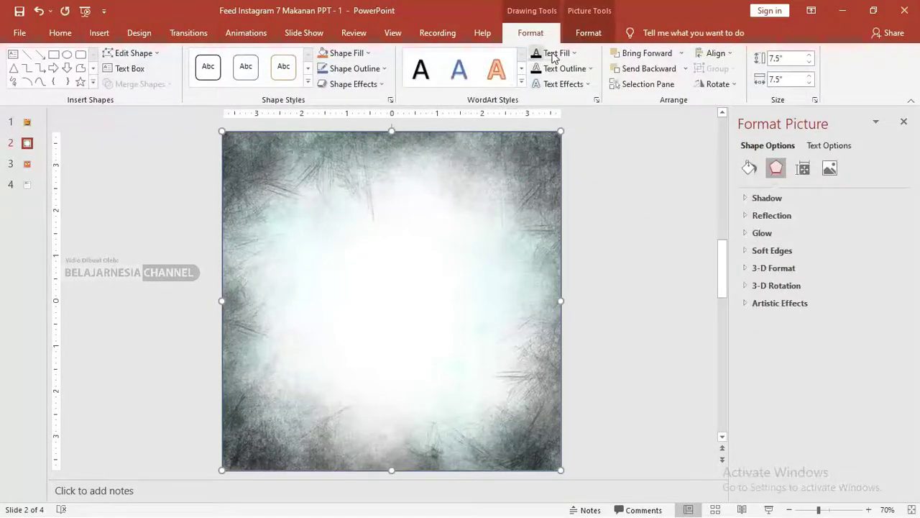
click(345, 69)
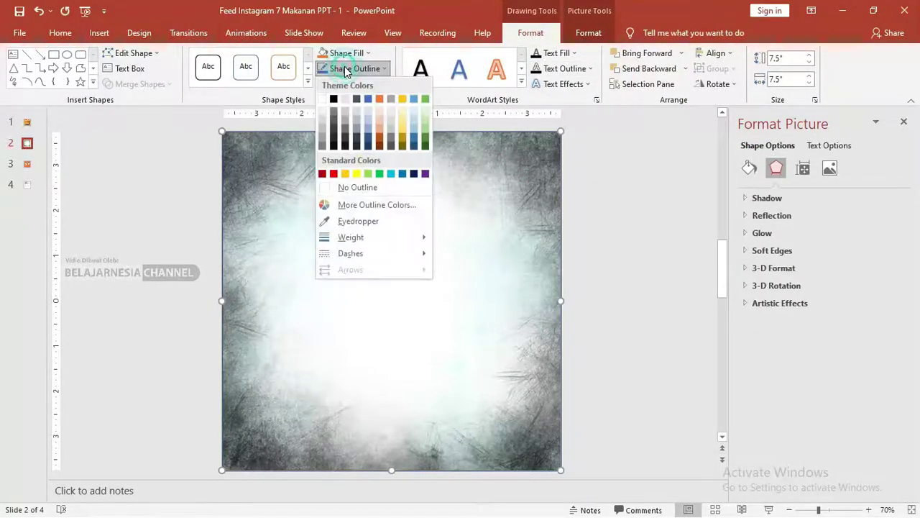
click(364, 187)
click(663, 210)
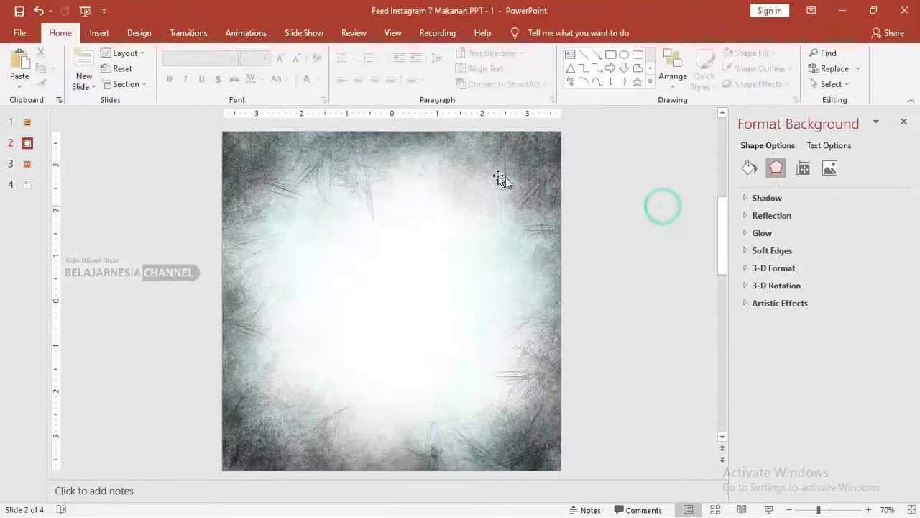
click(503, 180)
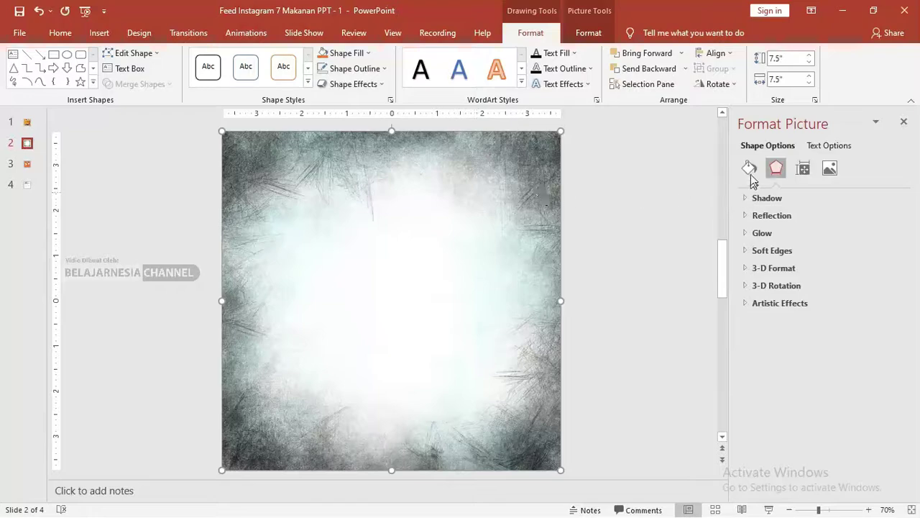
Step: Apply an artistic effect to the grunge fill and raise its transparency to 86%
click(749, 169)
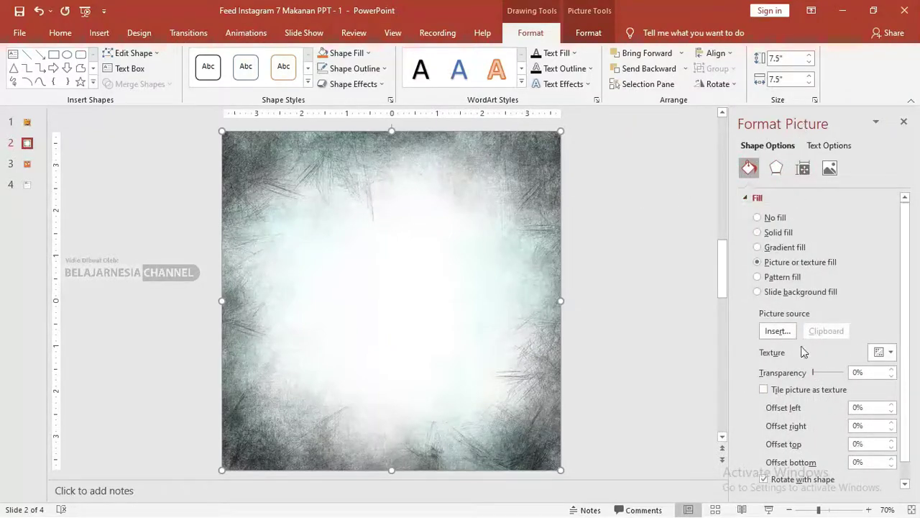
mouse_move(814, 372)
mouse_down()
mouse_move(845, 374)
mouse_move(835, 378)
mouse_up()
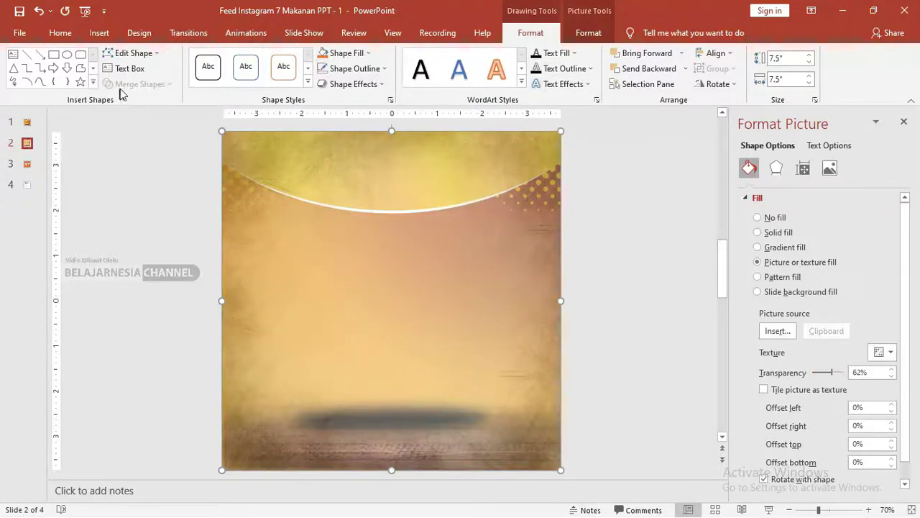
click(586, 34)
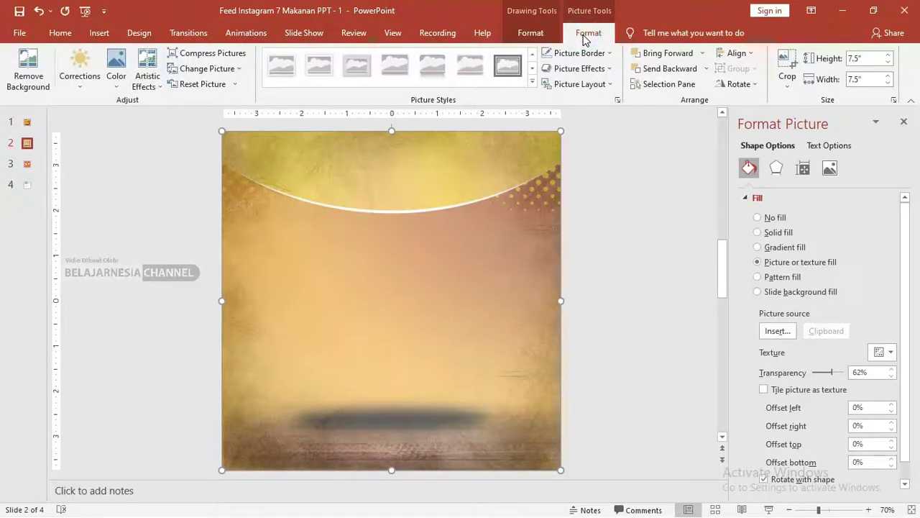
click(148, 81)
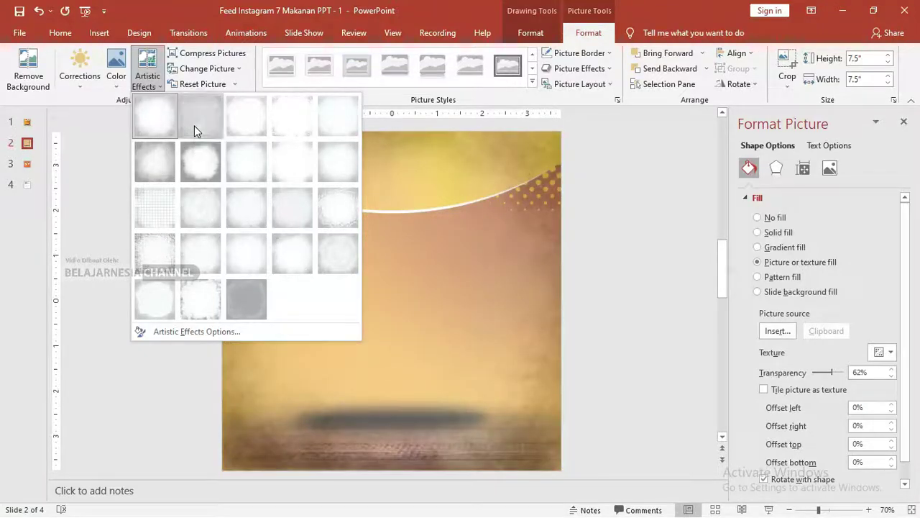
click(195, 128)
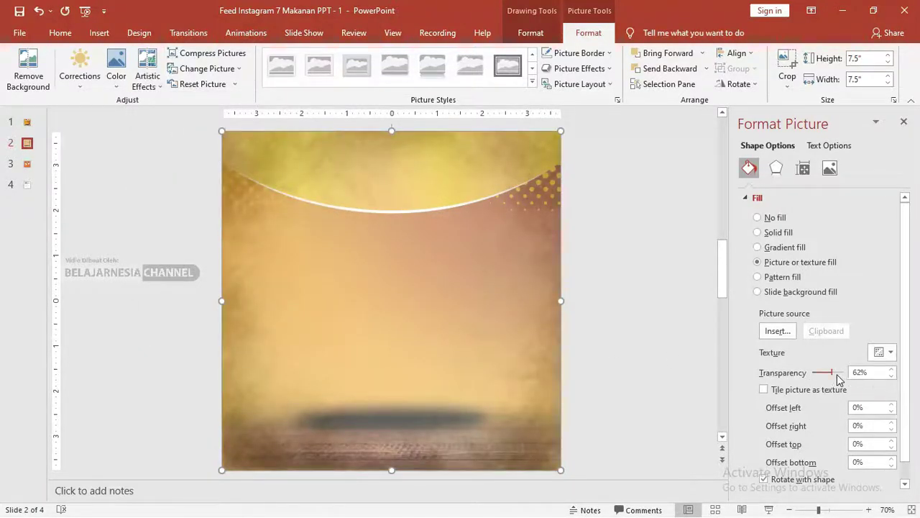
drag(833, 373, 840, 373)
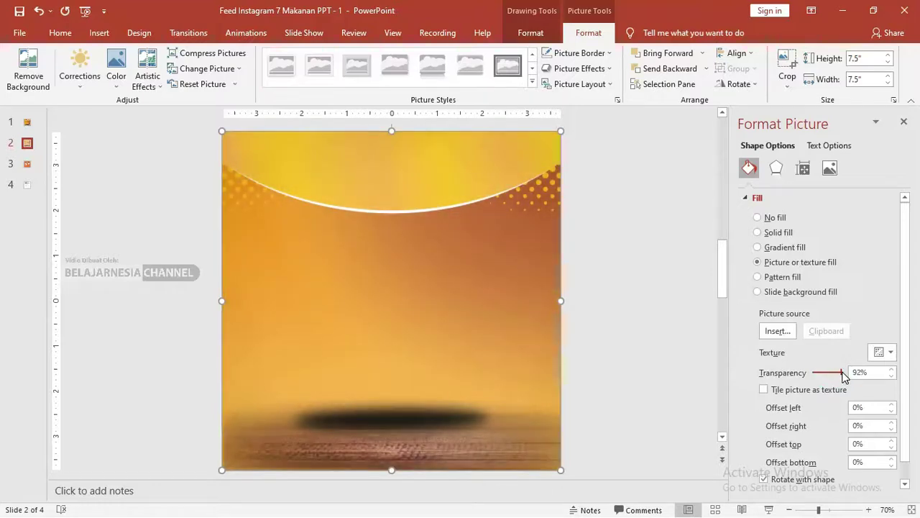
click(666, 317)
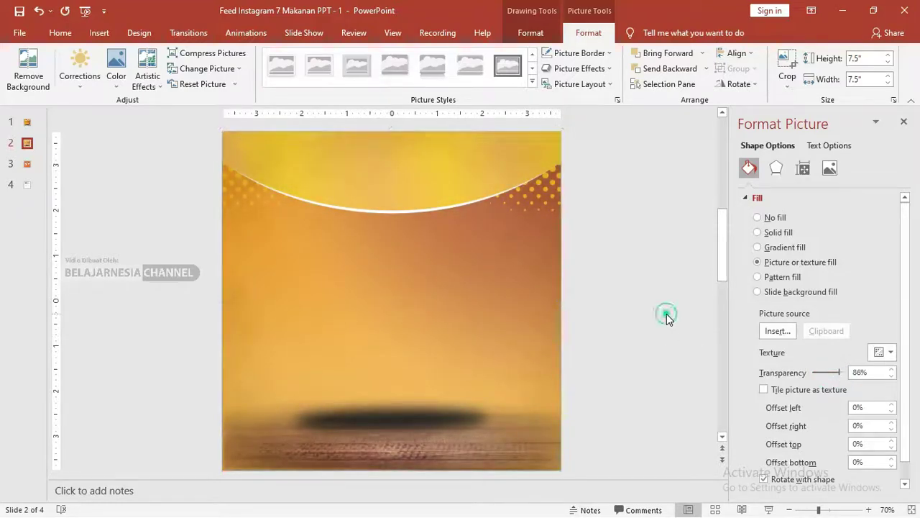
click(288, 181)
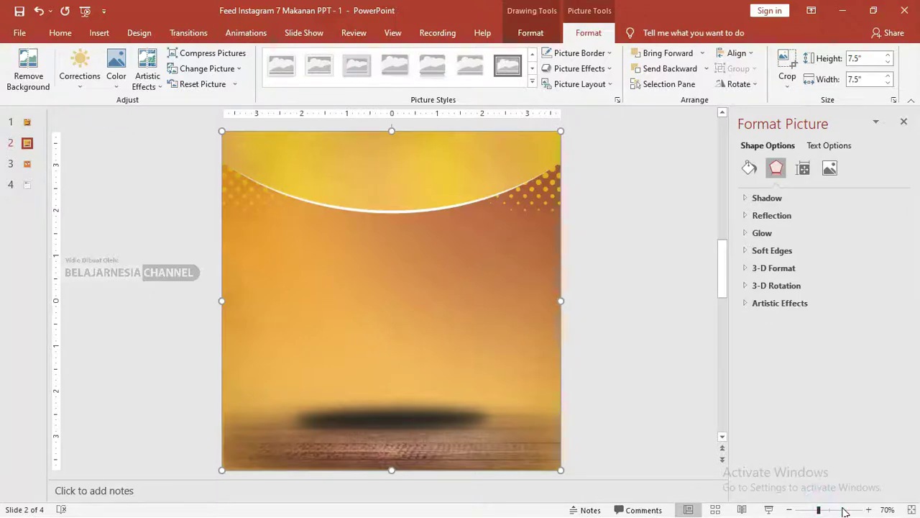
drag(820, 510, 831, 510)
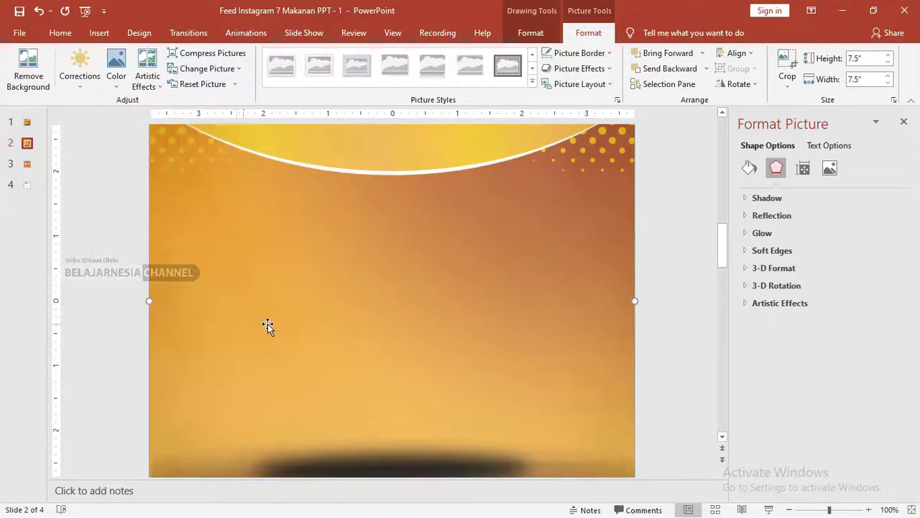
Step: Return to slide 1's Delicious poster and select the background graphic at its top
click(669, 278)
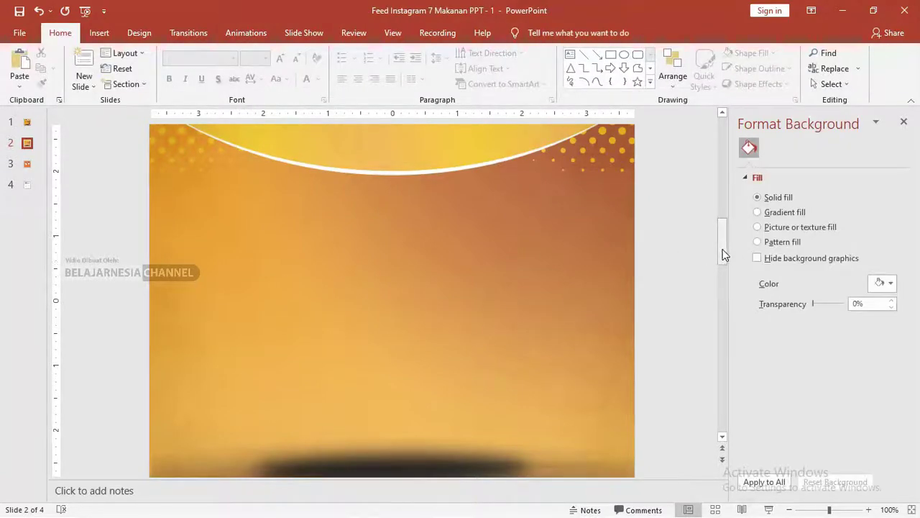
drag(724, 255, 719, 345)
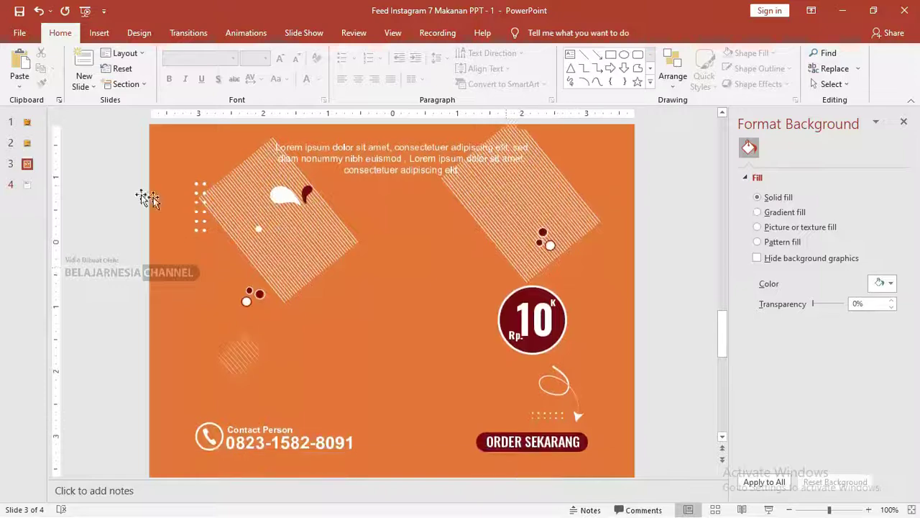
scroll(514, 280, up, 3)
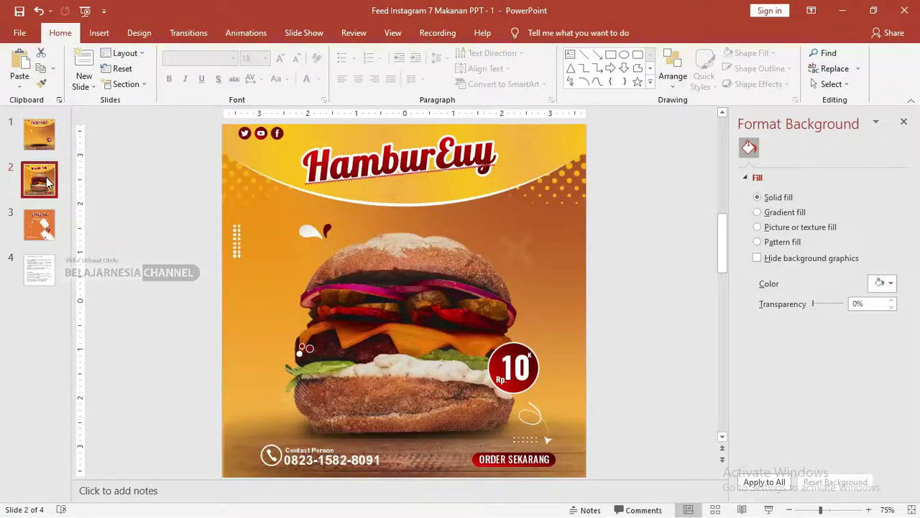
click(49, 144)
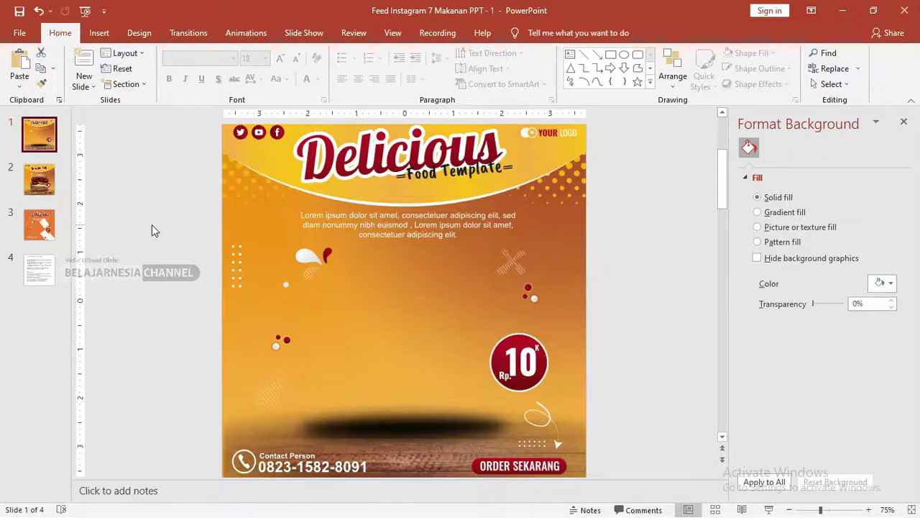
scroll(151, 224, up, 1)
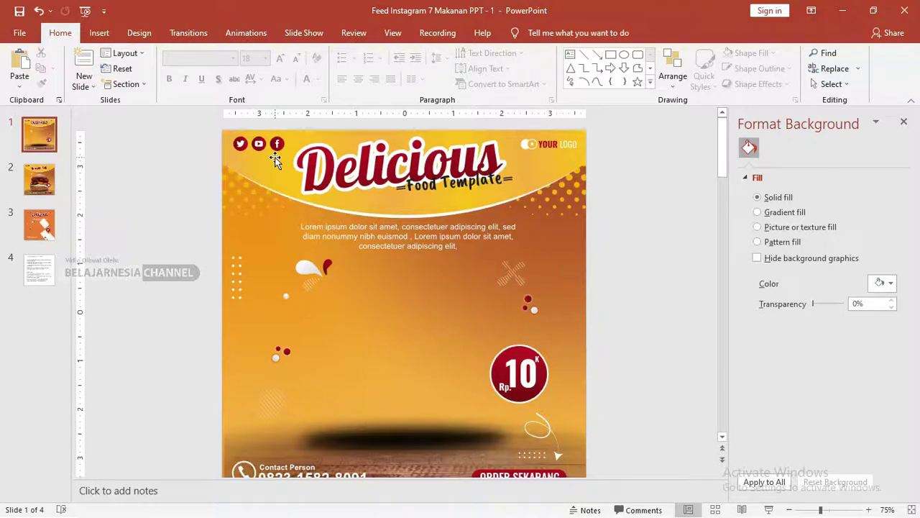
click(333, 167)
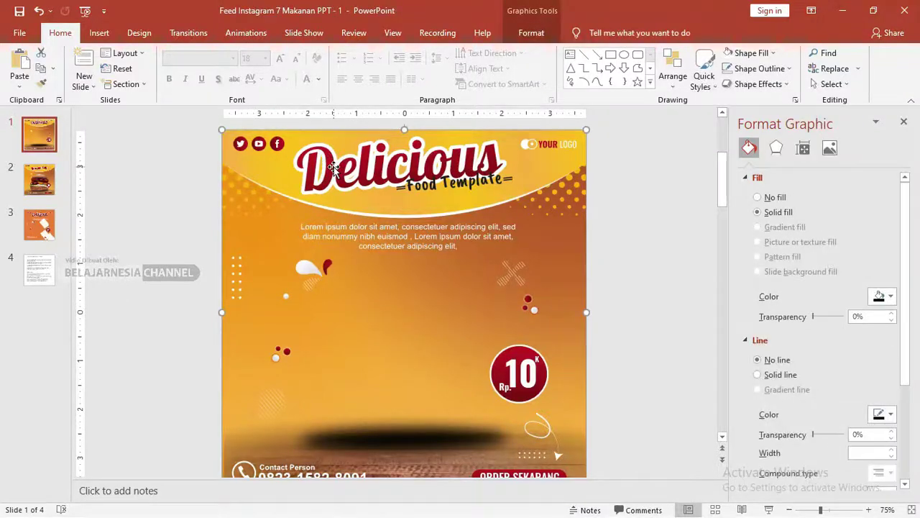